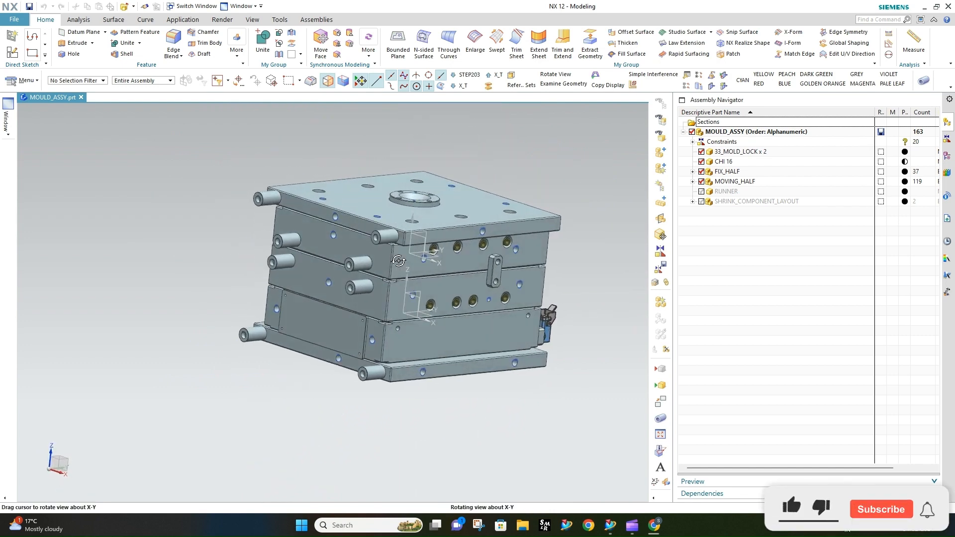
Examine the closed mould assembly from several angles, including its side faces, top plate and locating ring
scroll(384, 250, up, 3)
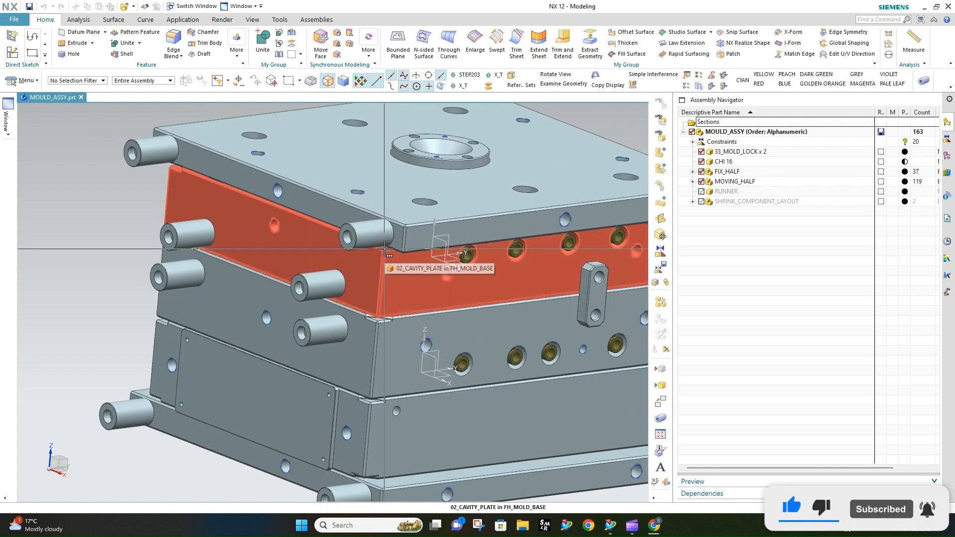
scroll(381, 248, down, 3)
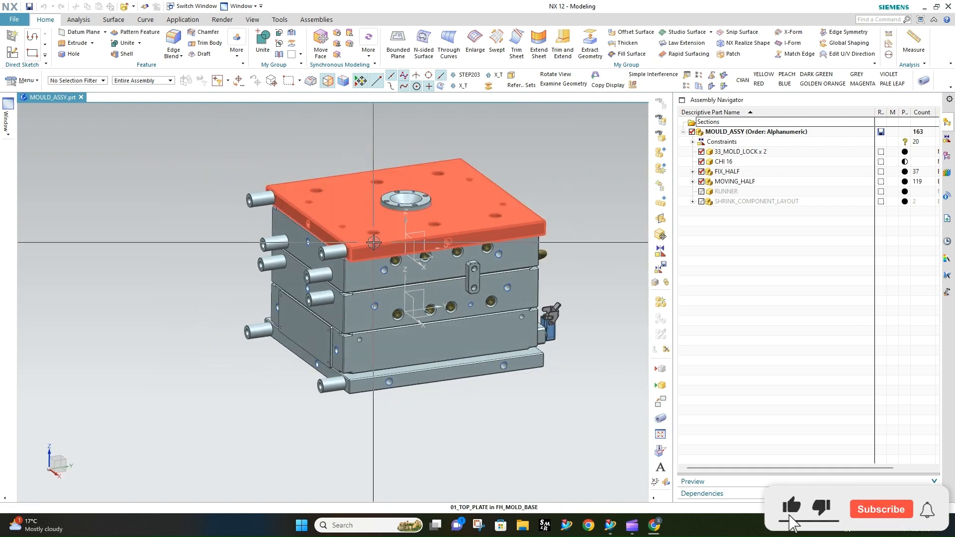
scroll(374, 239, up, 2)
middle_drag(375, 237, 399, 244)
scroll(383, 249, down, 1)
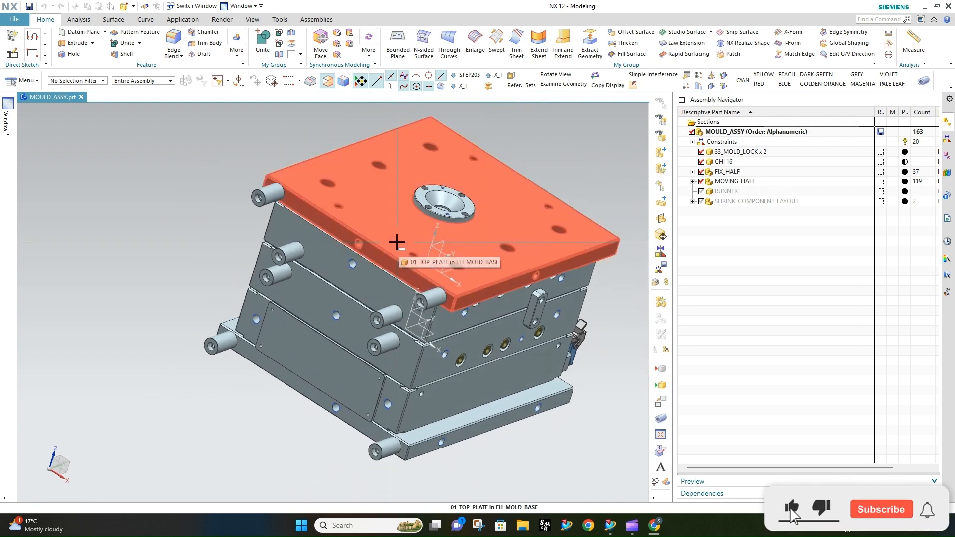
scroll(375, 250, up, 2)
middle_drag(376, 253, 443, 262)
scroll(406, 264, down, 2)
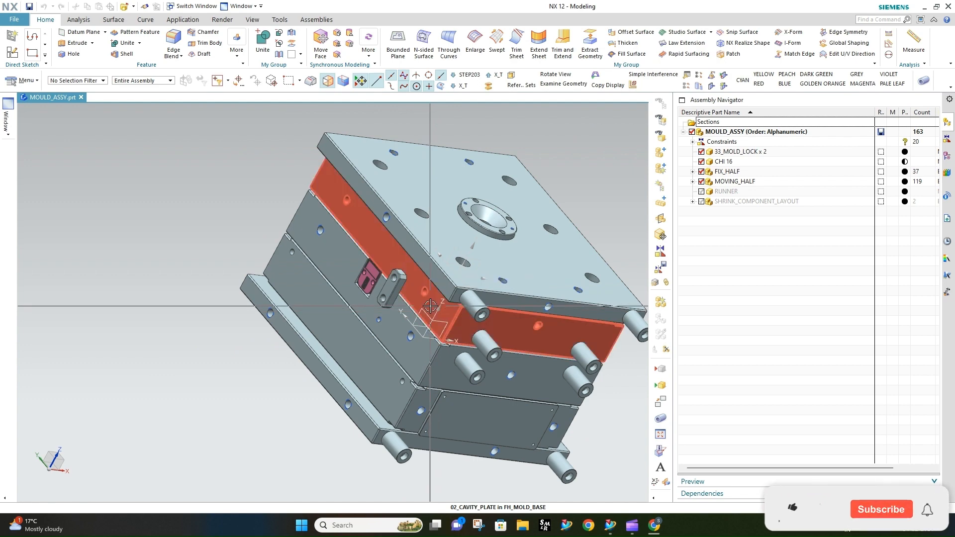
middle_drag(478, 221, 449, 245)
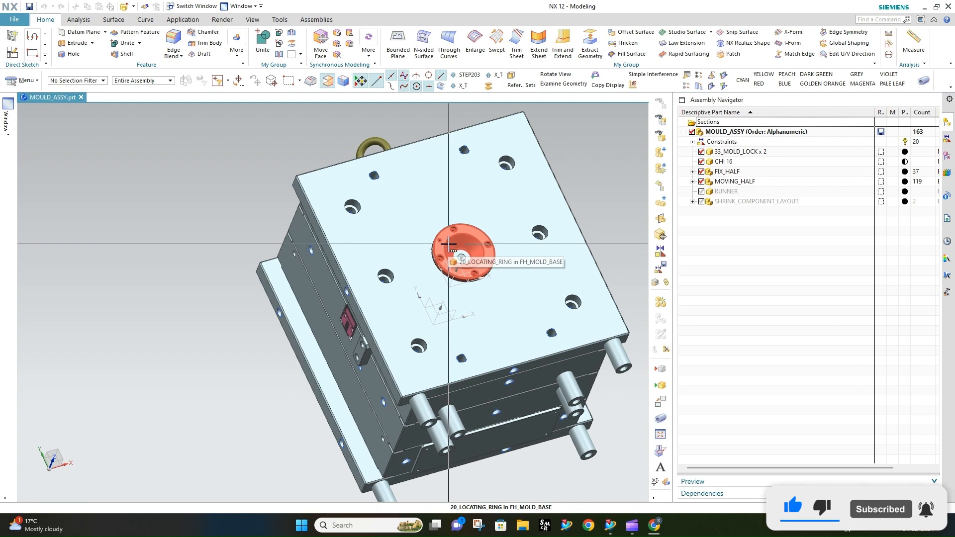
middle_drag(449, 245, 481, 297)
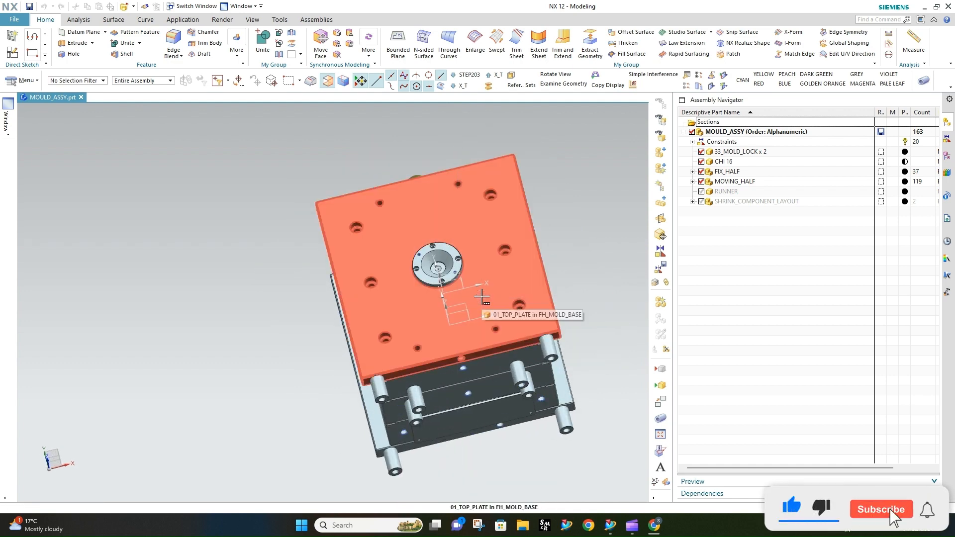
mouse_move(473, 291)
middle_down()
mouse_move(456, 281)
mouse_move(469, 291)
mouse_move(503, 270)
mouse_move(450, 278)
mouse_move(475, 296)
middle_up()
Select the FIX_HALF and MOVING_HALF assemblies, including all their components, and open them fully
click(733, 184)
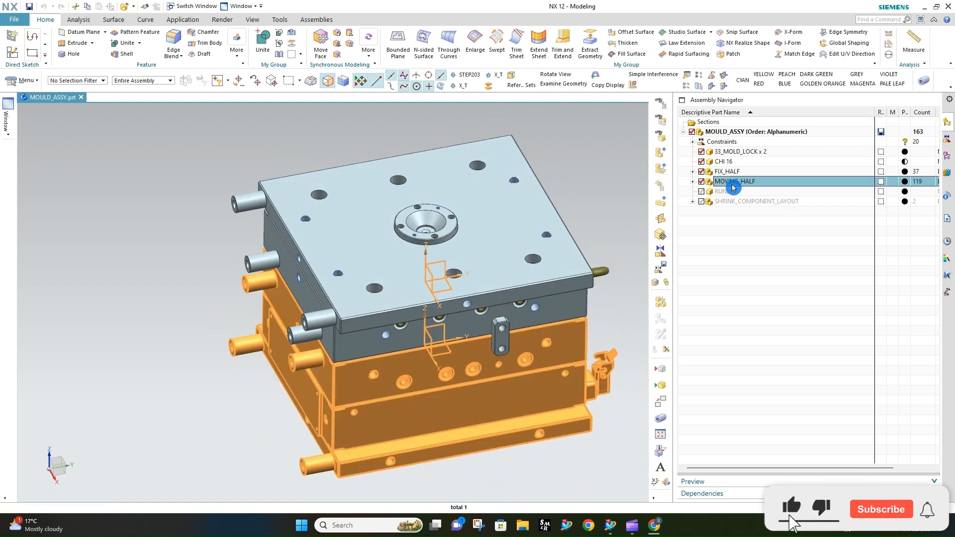
ctrl+click(732, 172)
right_click(731, 174)
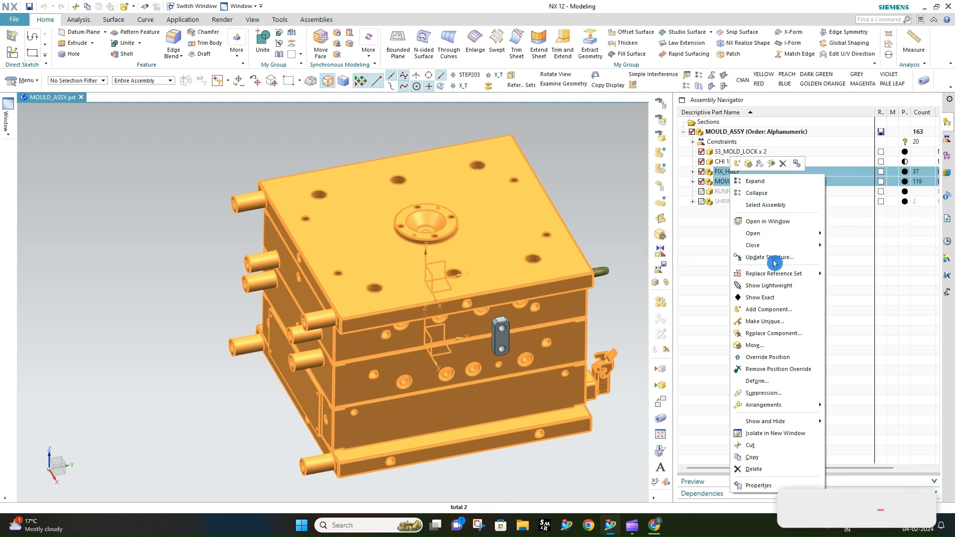
mouse_move(774, 241)
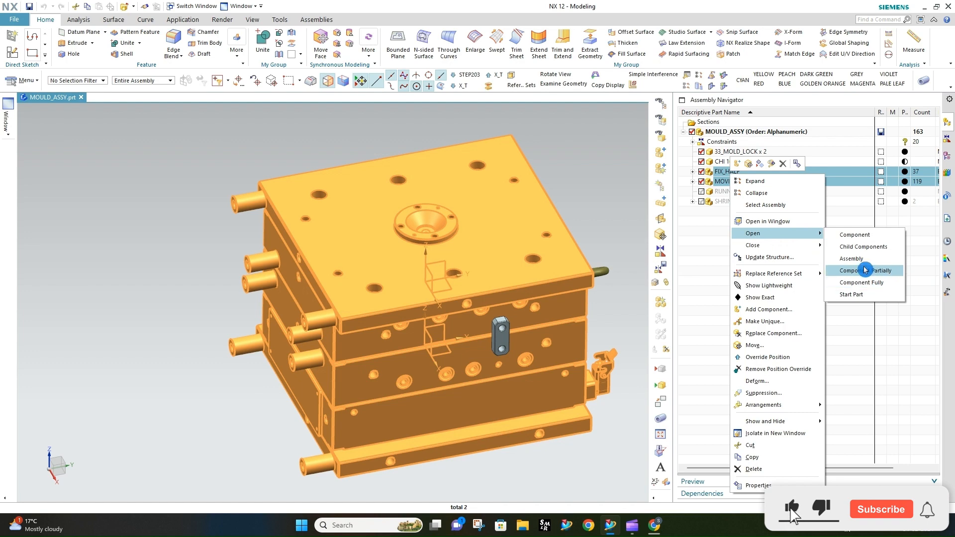
click(774, 205)
right_click(736, 183)
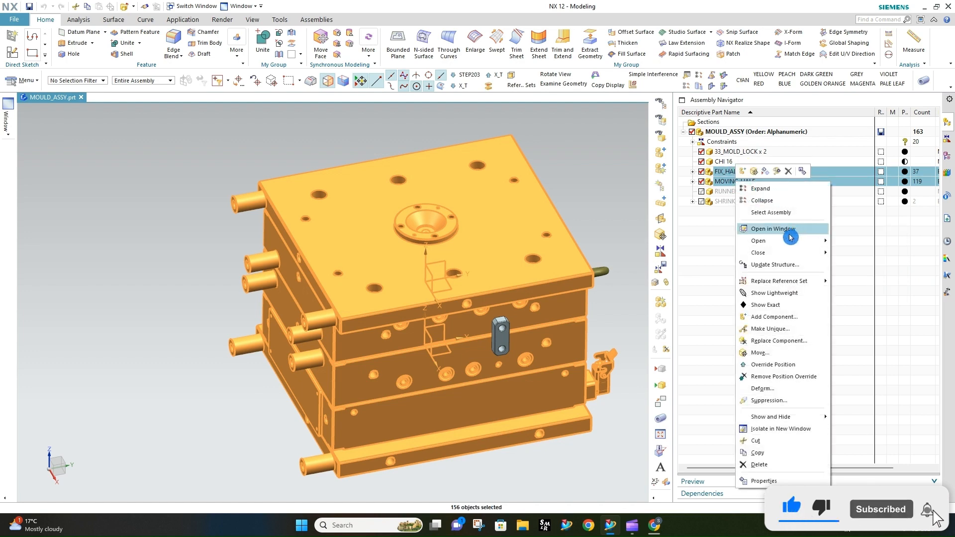
mouse_move(781, 241)
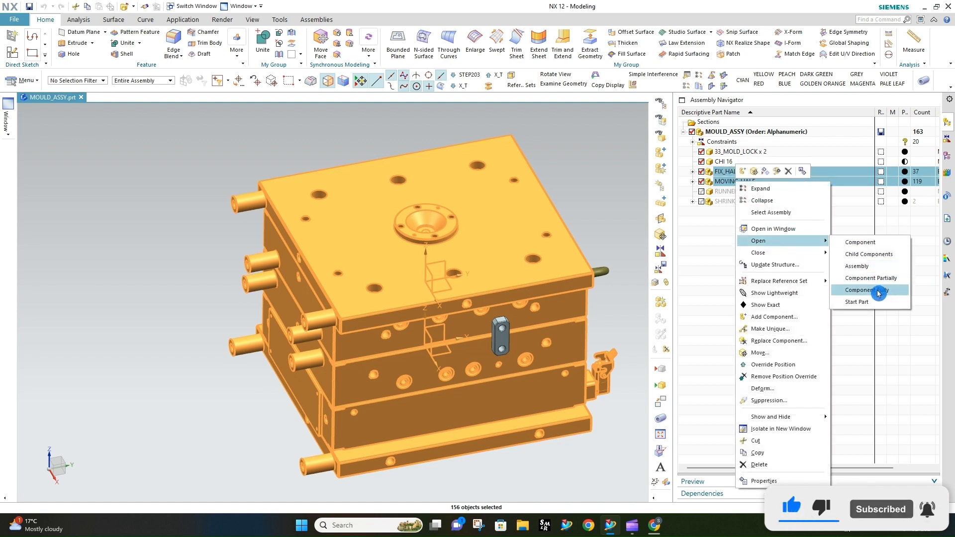
click(898, 264)
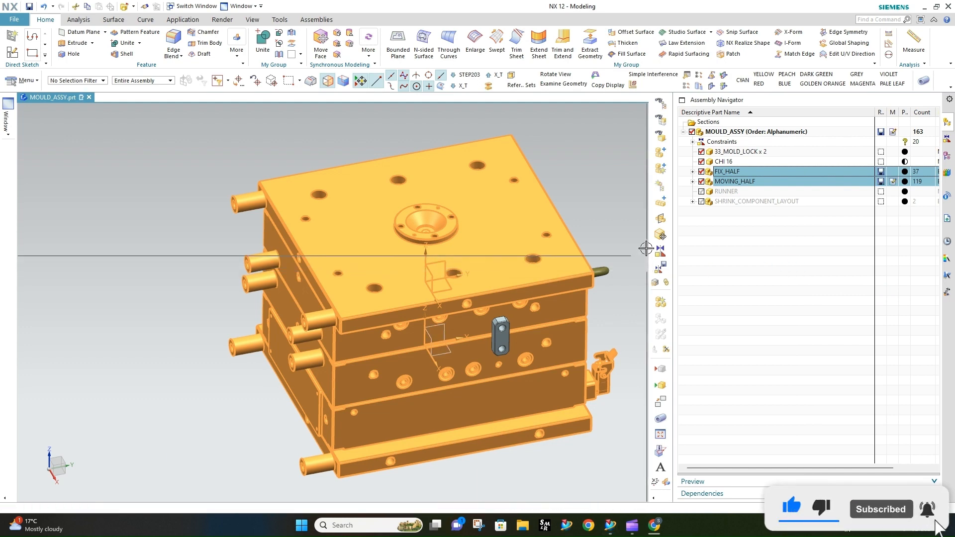
key(Escape)
middle_drag(492, 270, 490, 239)
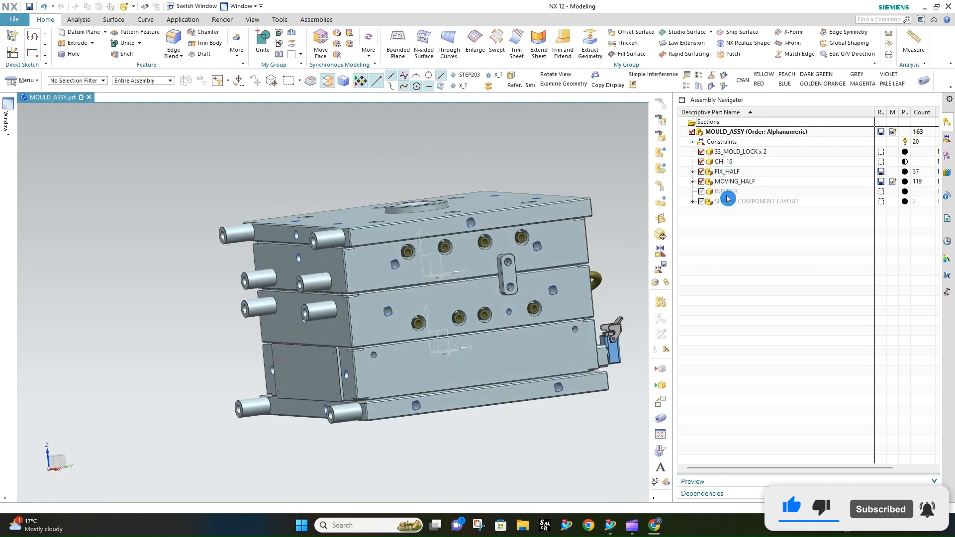
click(693, 181)
click(693, 182)
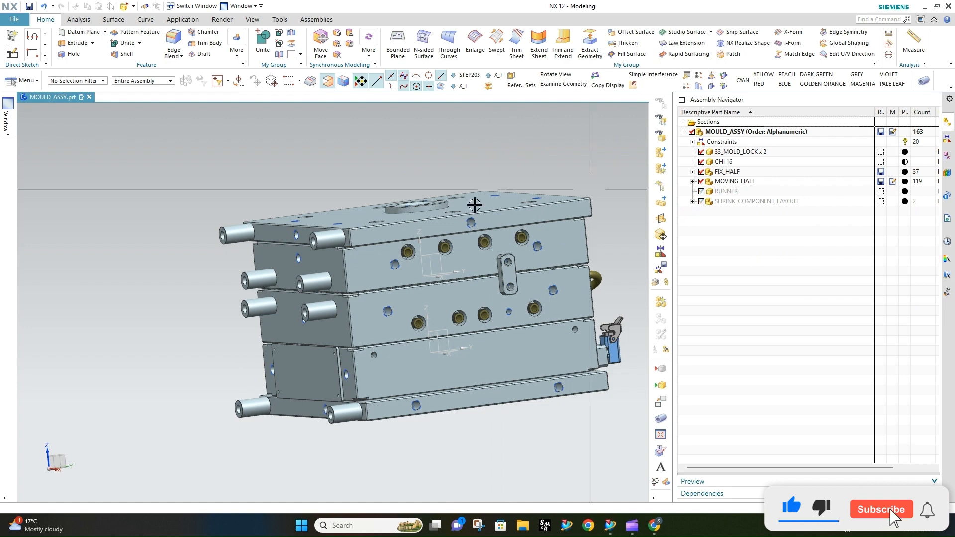
middle_drag(438, 209, 430, 231)
scroll(431, 230, down, 3)
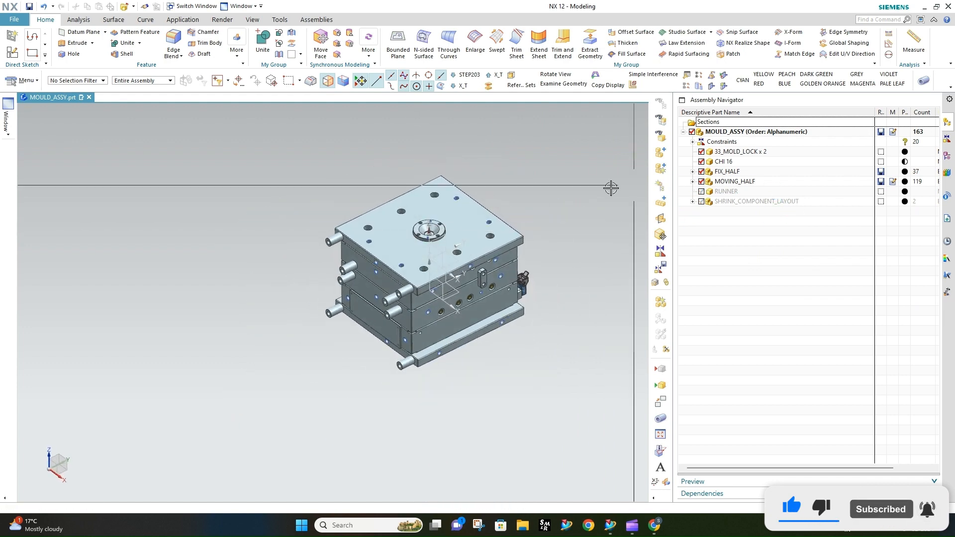
scroll(520, 199, up, 2)
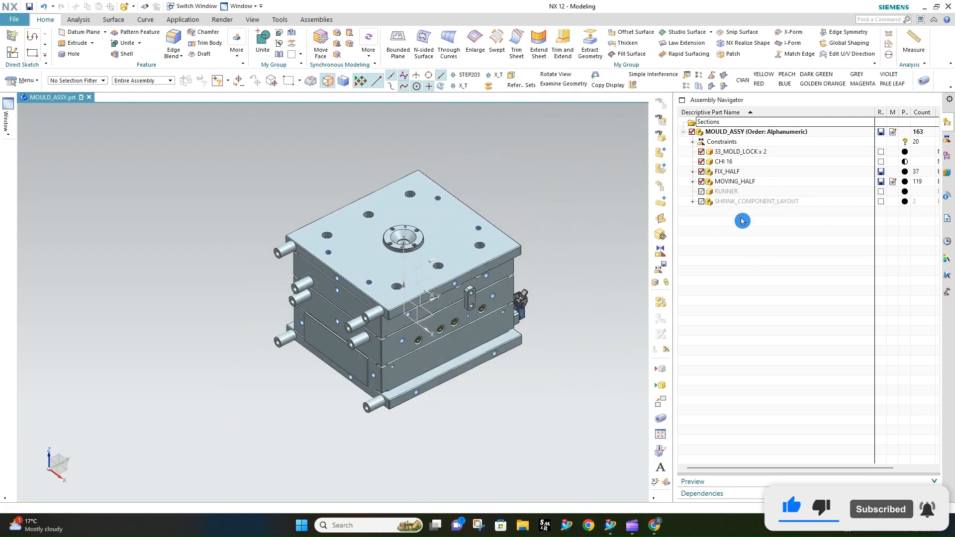
click(22, 22)
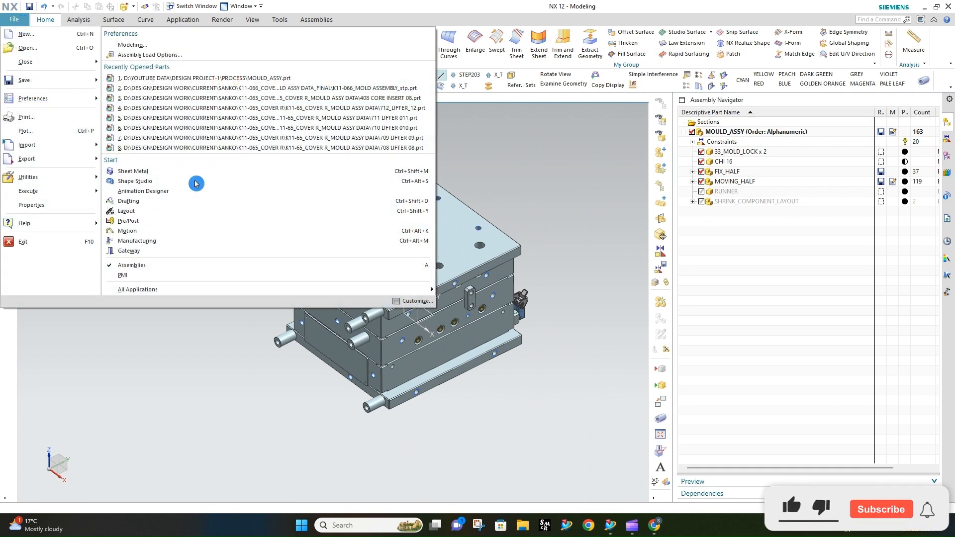
click(573, 162)
Start an Assembly Clearance analysis between components, using one collection with Collection One set to Selected Objects
click(18, 81)
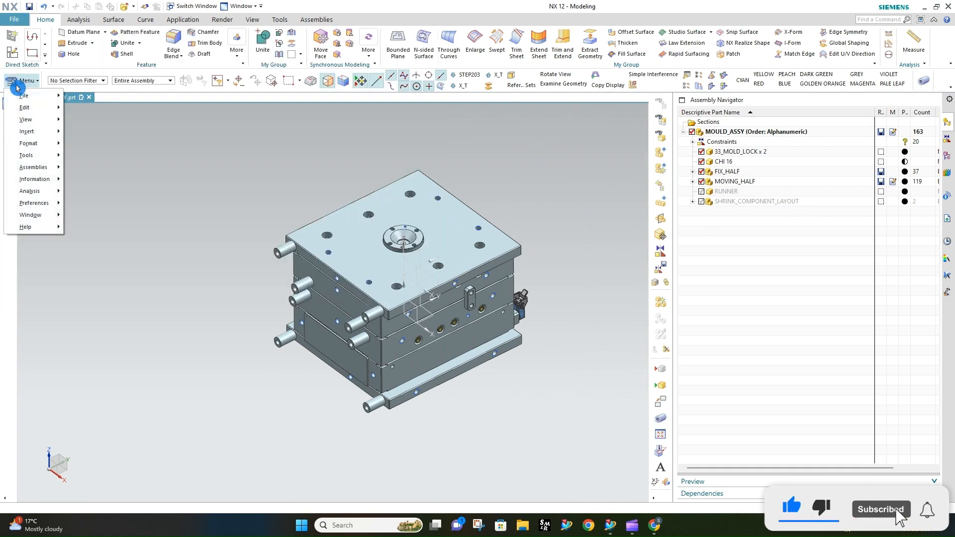
mouse_move(47, 192)
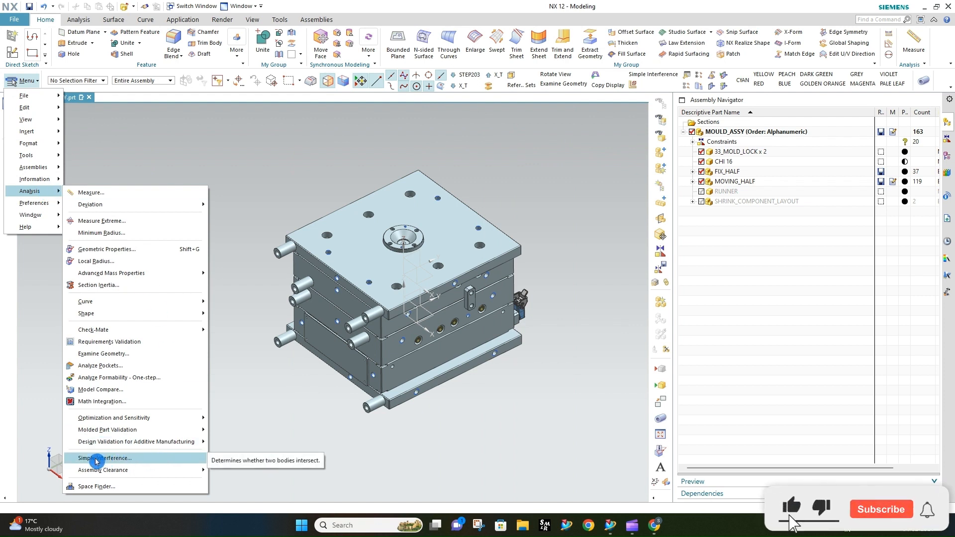
mouse_move(98, 472)
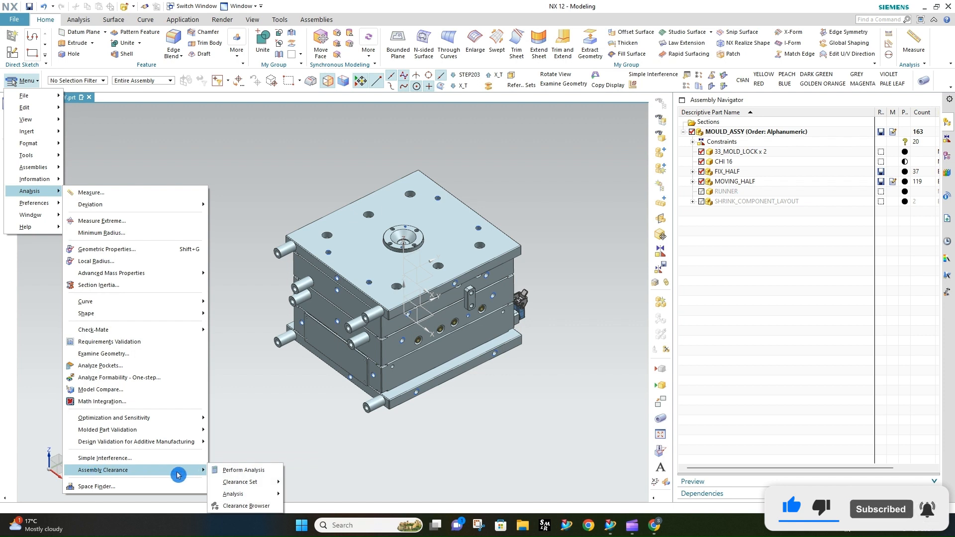
click(246, 472)
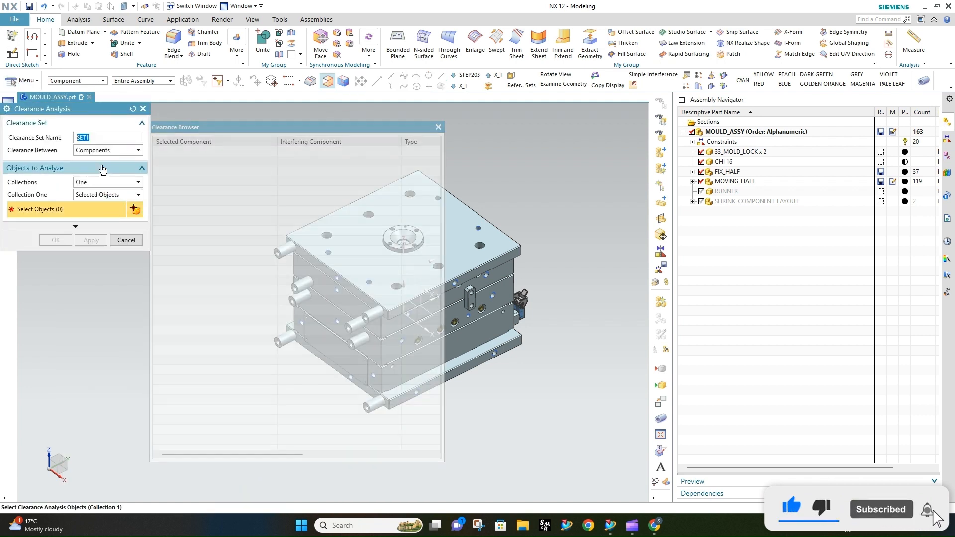
click(75, 231)
click(145, 196)
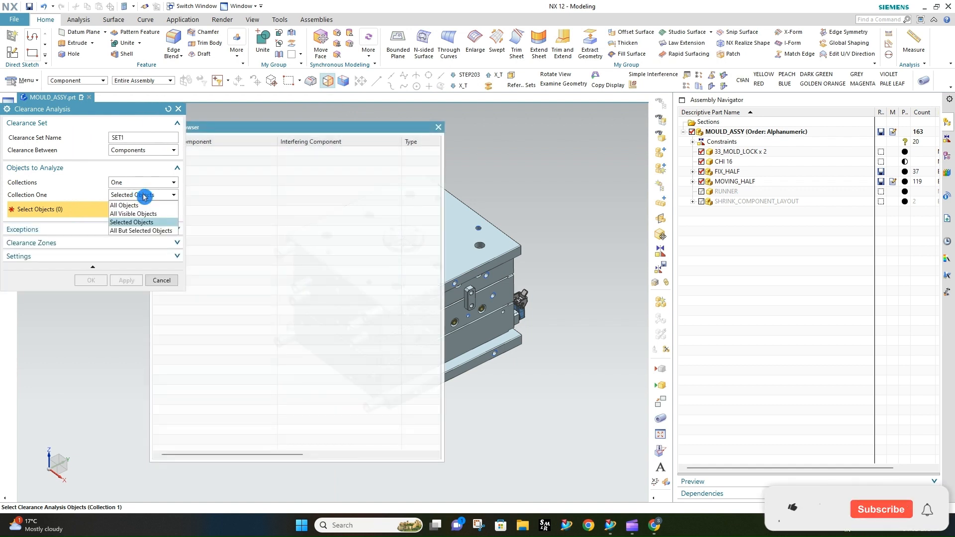
click(142, 223)
Select all visible mould components as the objects to analyze and run clearance set SET1
scroll(541, 213, down, 5)
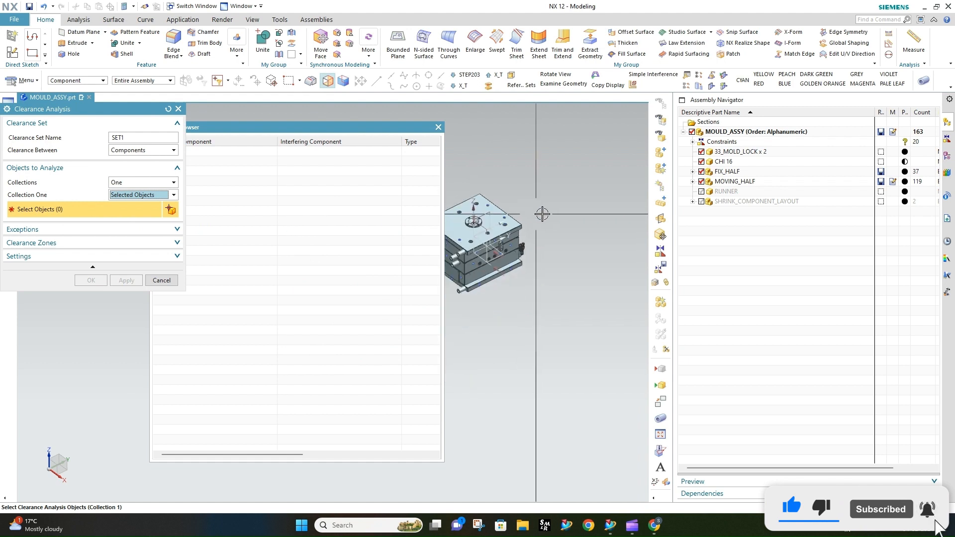
drag(467, 177, 595, 308)
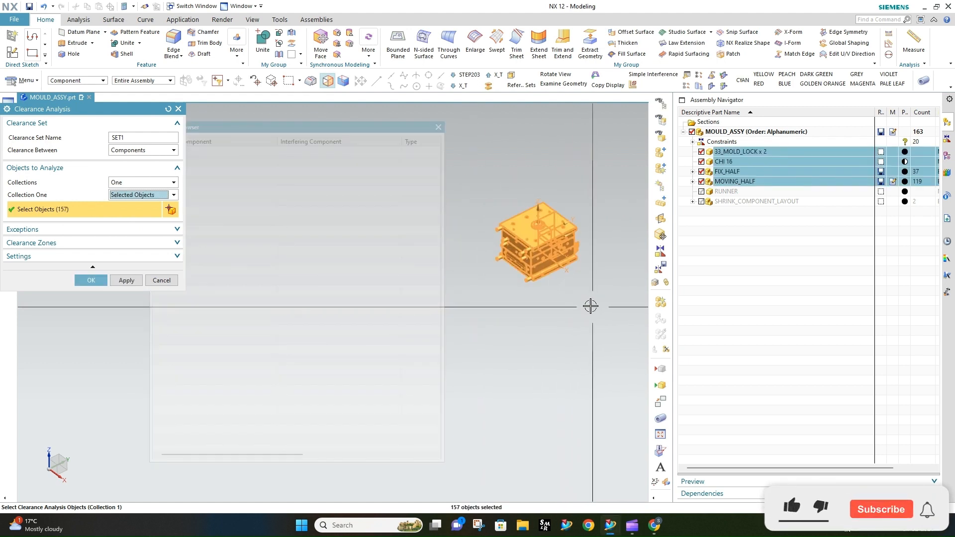
click(118, 285)
click(82, 281)
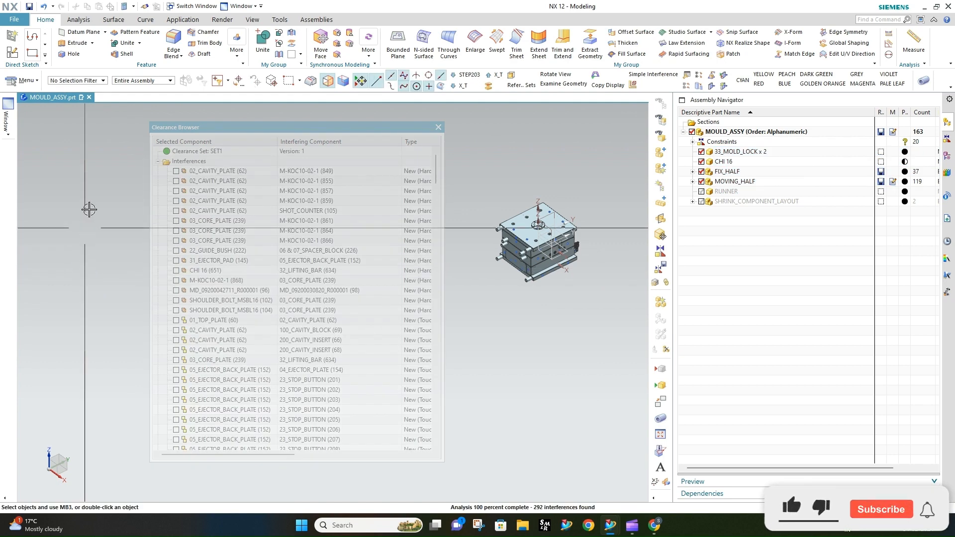
Switch to Snipping Tool and capture a rectangular snip of the interference list in the Clearance Browser
click(176, 190)
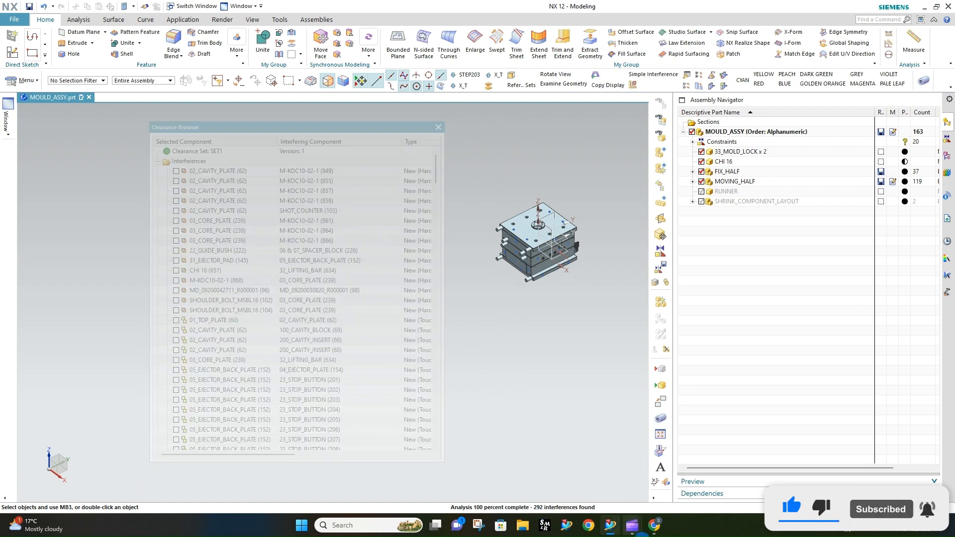
click(479, 527)
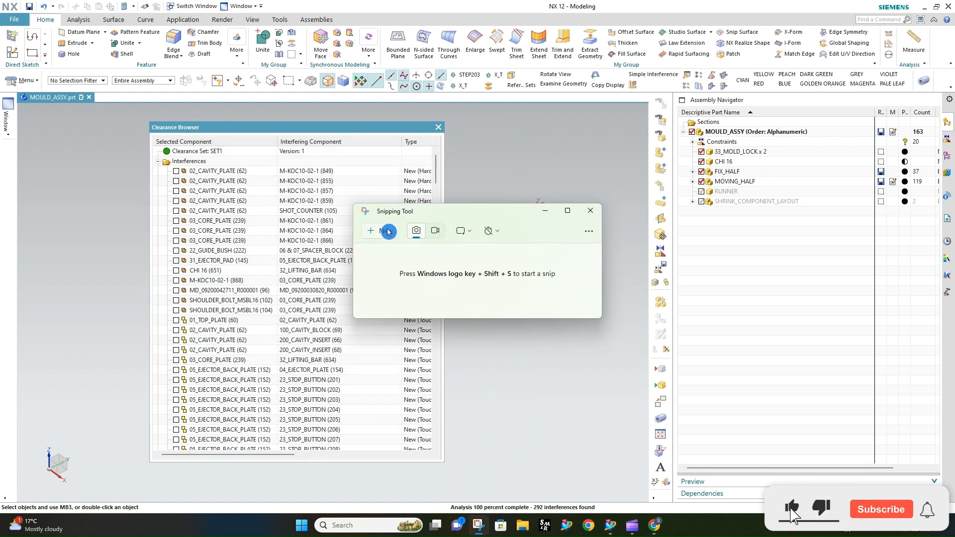
click(388, 231)
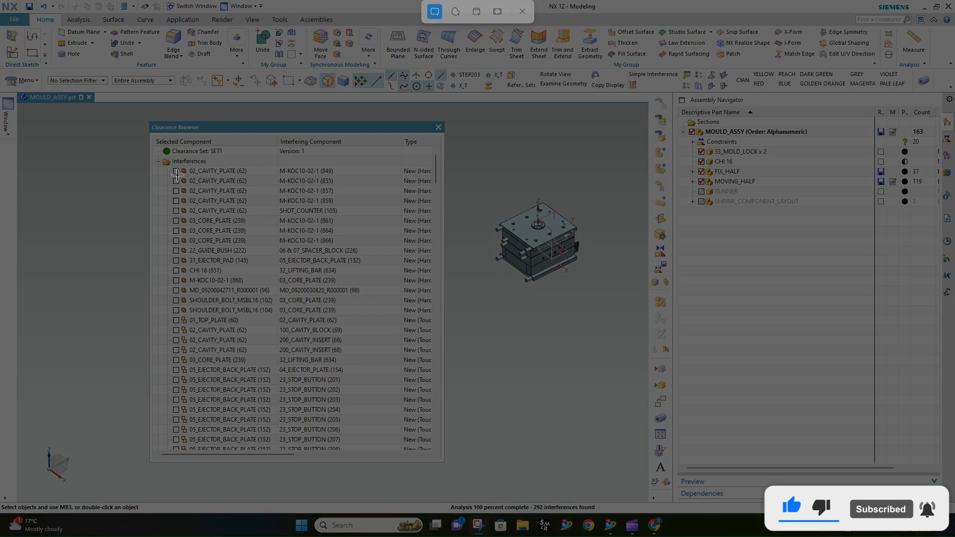
drag(166, 162, 405, 451)
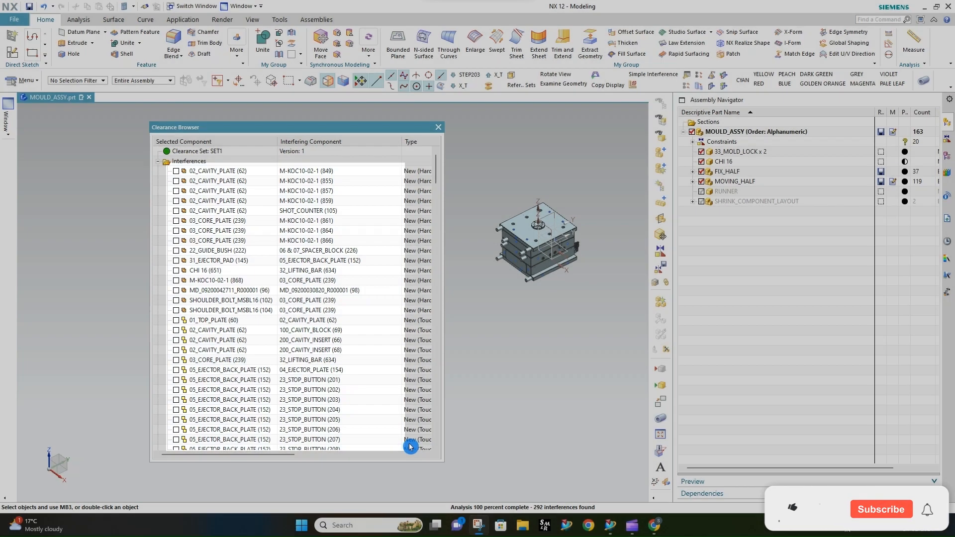
click(479, 527)
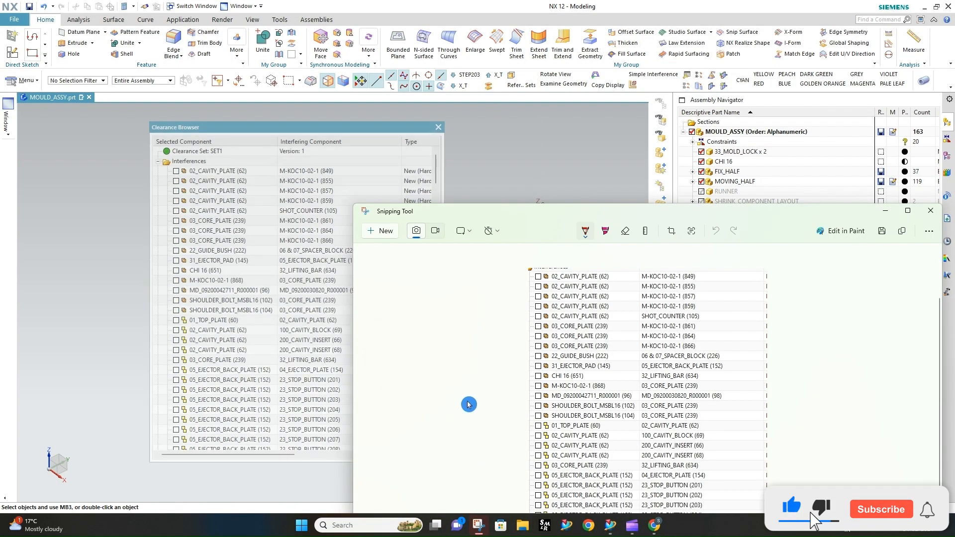
Enlarge the snip and circle in red the interference type icon beside SHOULDER_BOLT_MSBL16 (104)
drag(737, 218, 474, 83)
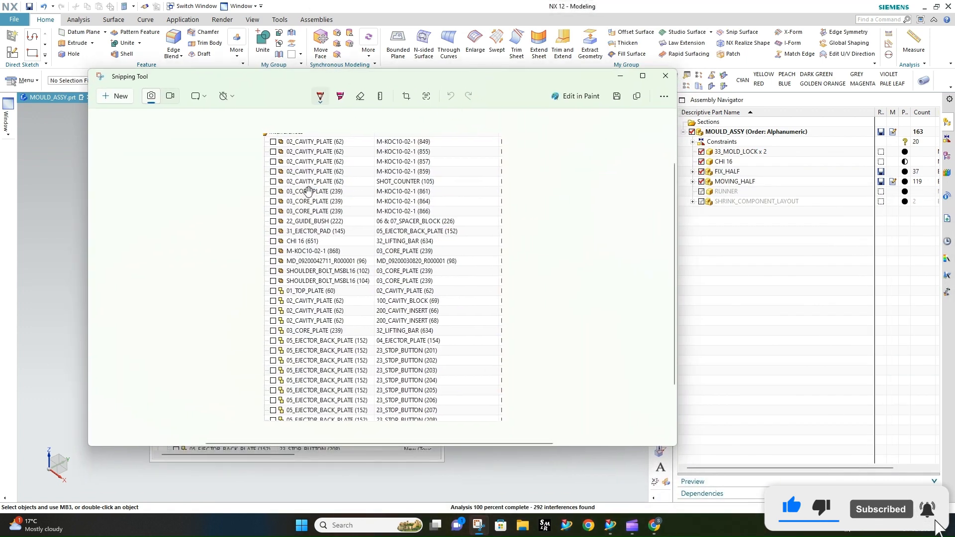
ctrl+scroll(299, 192, up, 3)
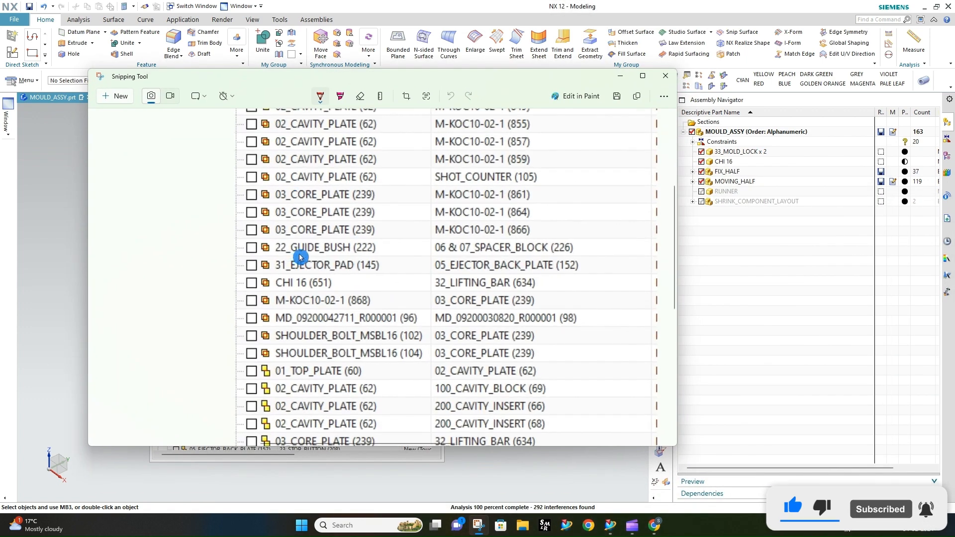
drag(298, 255, 302, 237)
ctrl+scroll(261, 331, up, 2)
ctrl+scroll(261, 329, up, 1)
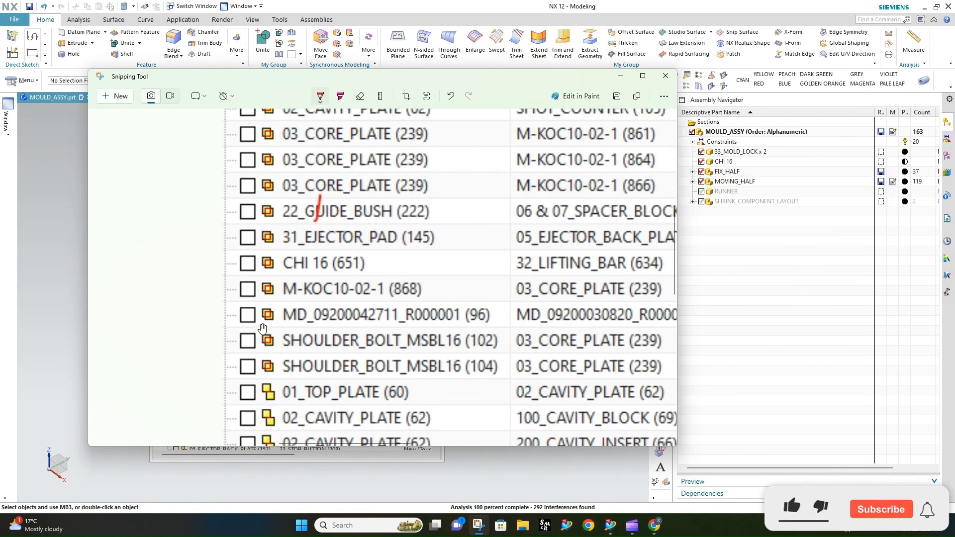
scroll(263, 325, down, 2)
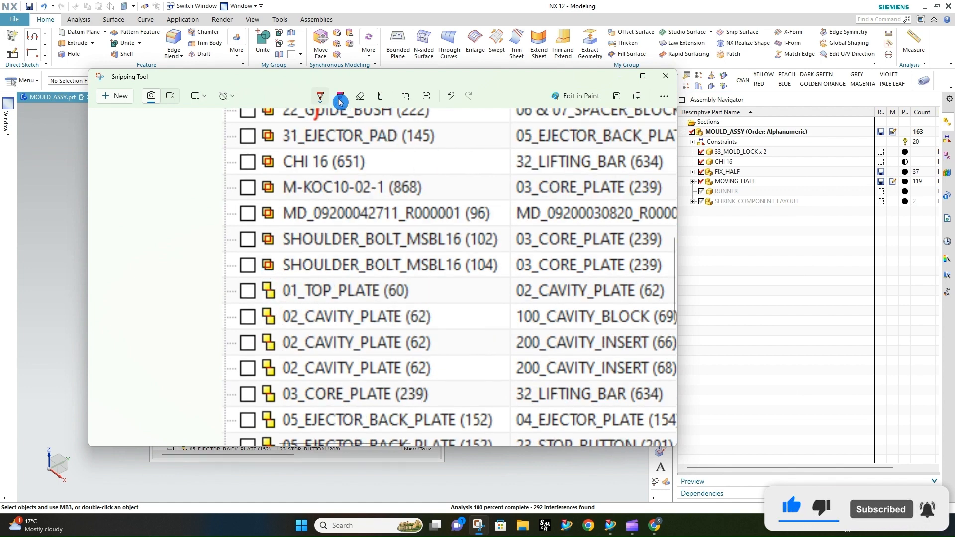
mouse_move(266, 255)
mouse_down()
mouse_move(255, 261)
mouse_move(277, 275)
mouse_up()
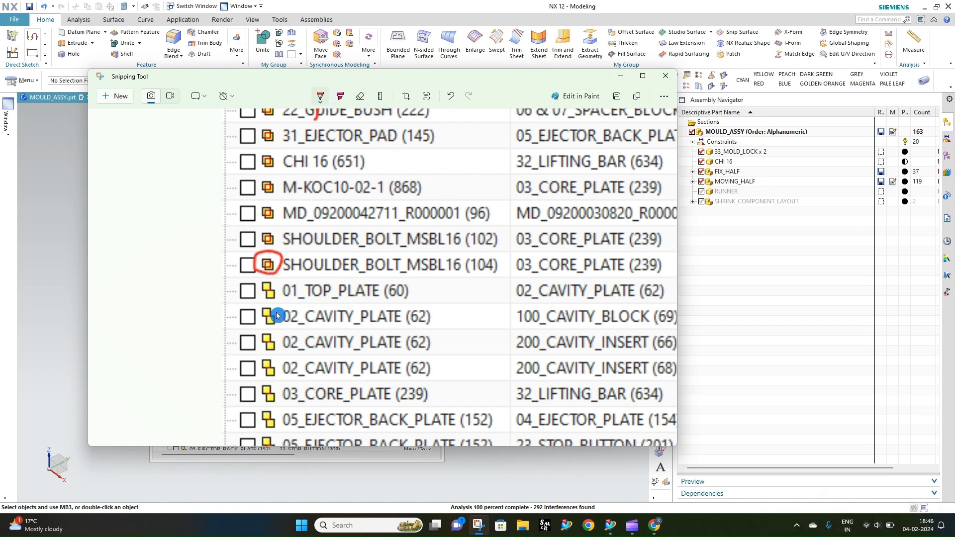
drag(273, 305, 258, 306)
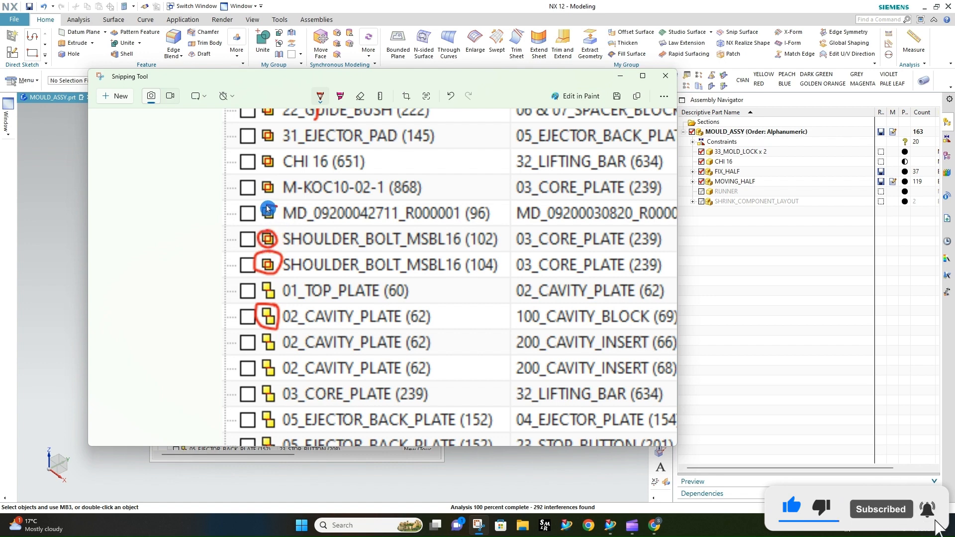
mouse_move(287, 186)
mouse_down()
mouse_move(271, 179)
mouse_move(252, 197)
mouse_move(279, 201)
mouse_move(256, 182)
mouse_up()
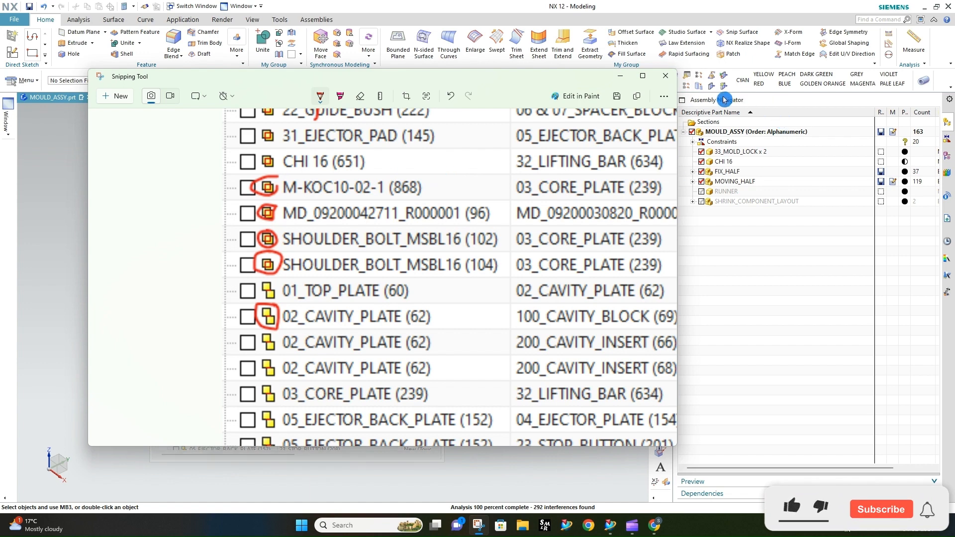
click(666, 81)
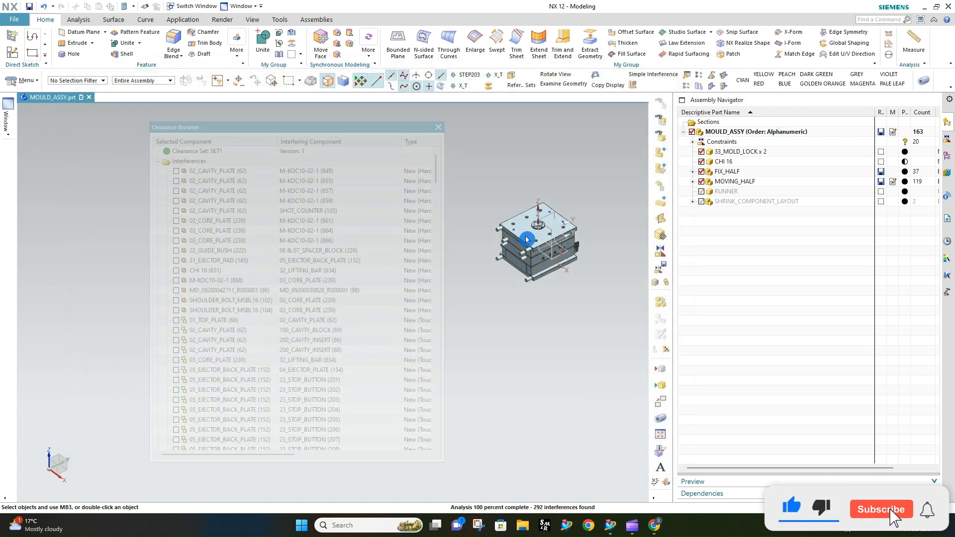
Select the SHOULDER_BOLT_MSBL16 (104) interference and snip the hard interference rows from the first 02_CAVITY_PLATE entry down to it
click(207, 321)
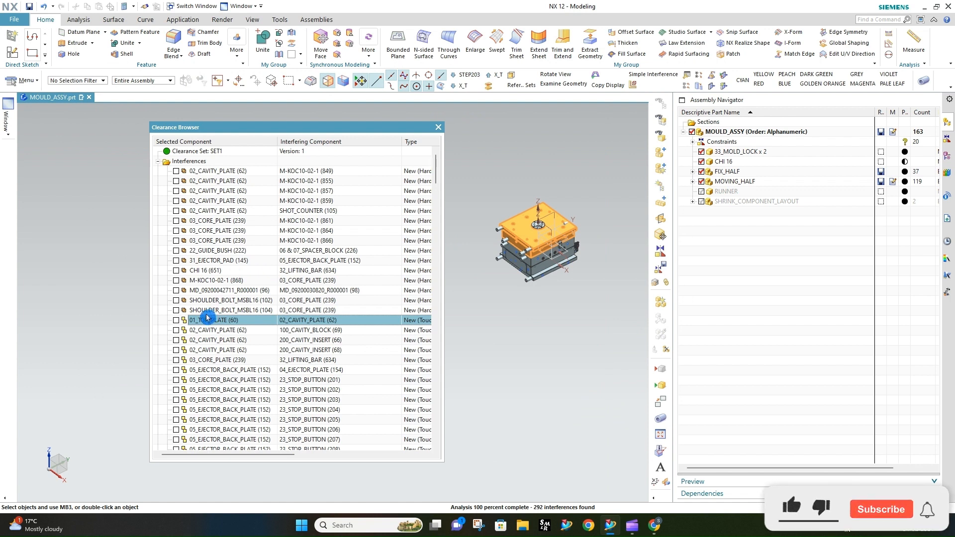
click(204, 312)
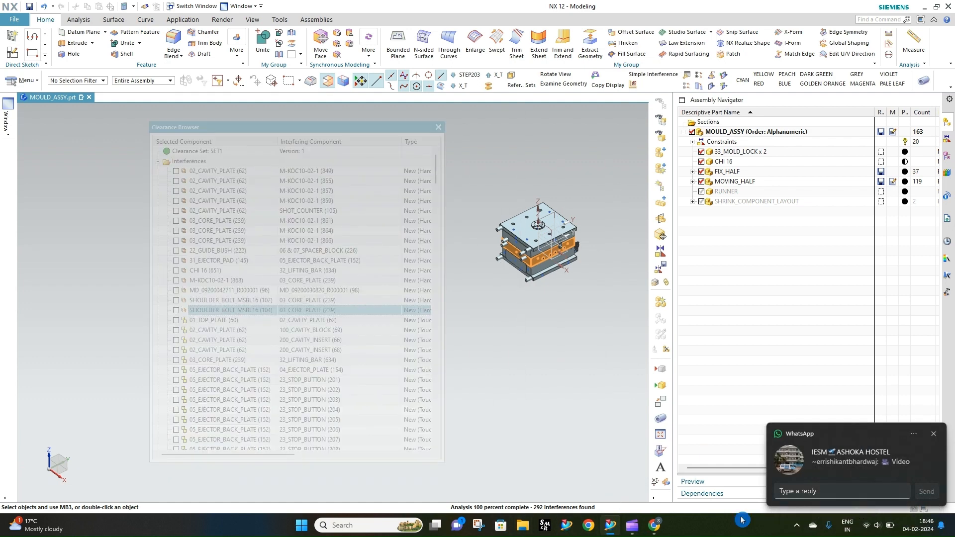
click(479, 526)
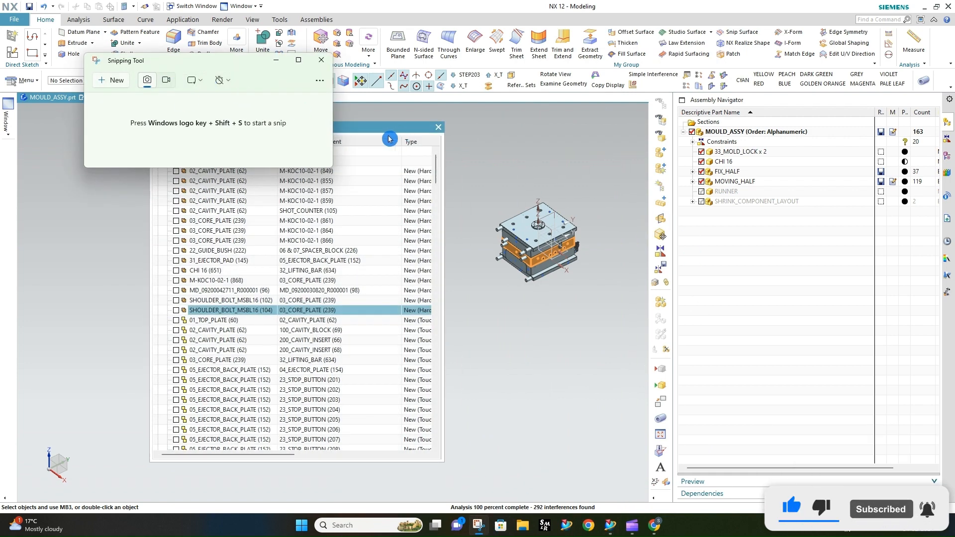
click(388, 138)
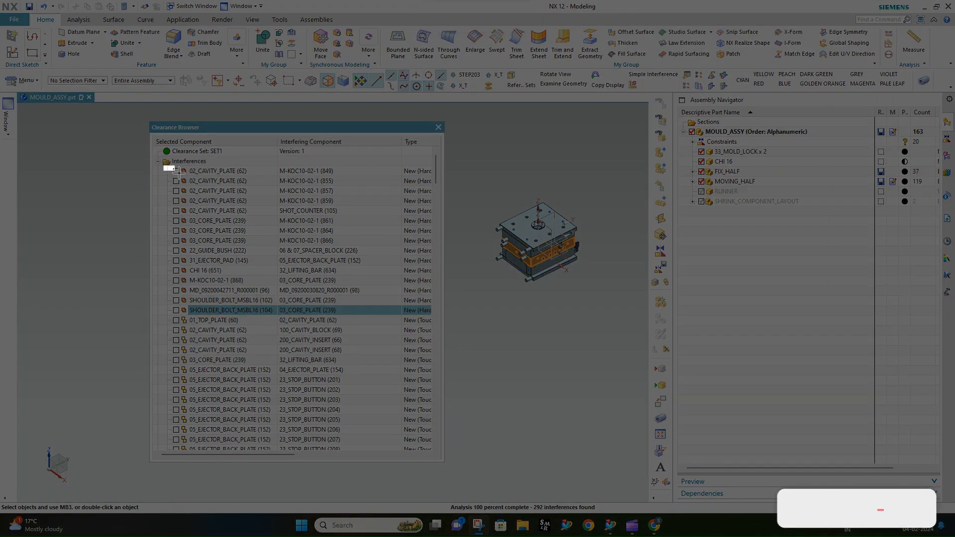
drag(165, 167, 434, 315)
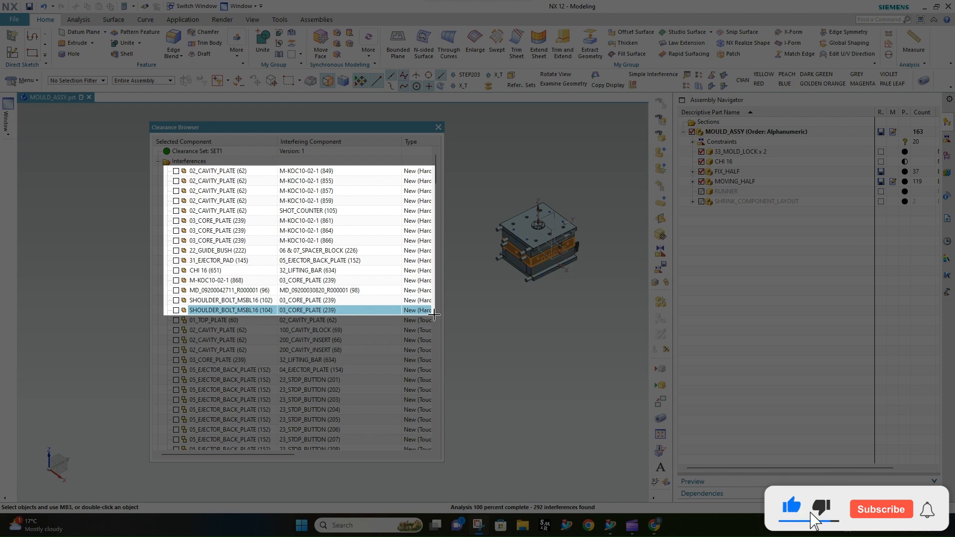
drag(433, 315, 436, 319)
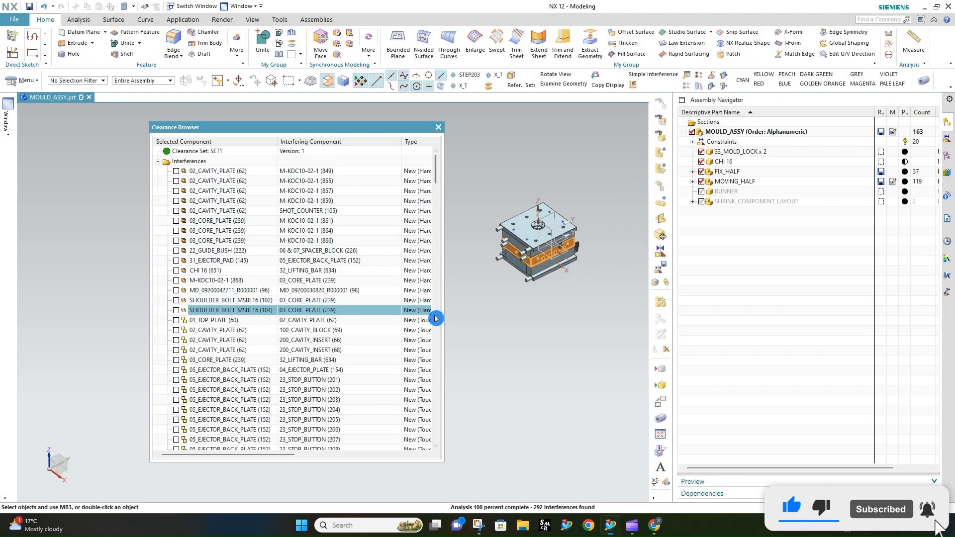
Switch to Snipping Tool, enlarge the snip of hard interferences to read the component pairs, and minimize it
click(478, 525)
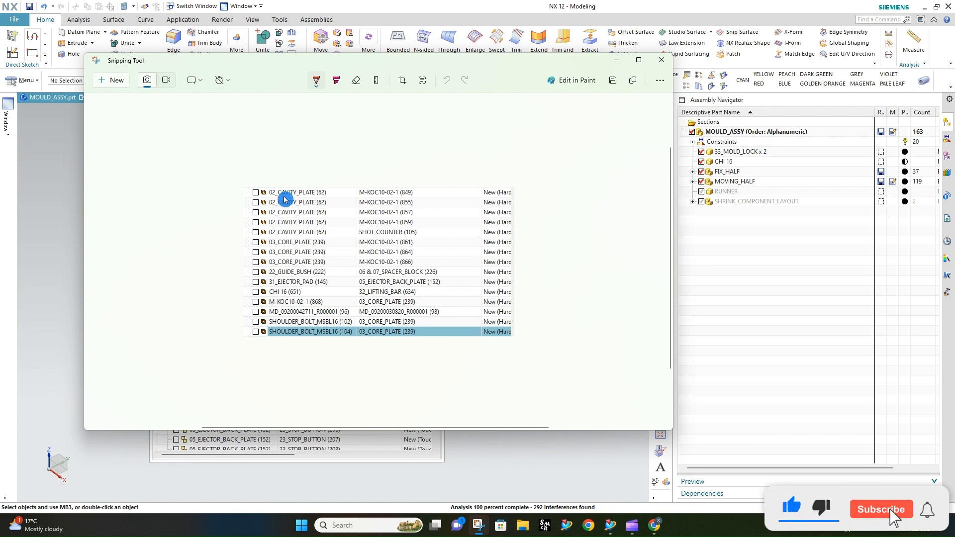
ctrl+scroll(285, 200, up, 2)
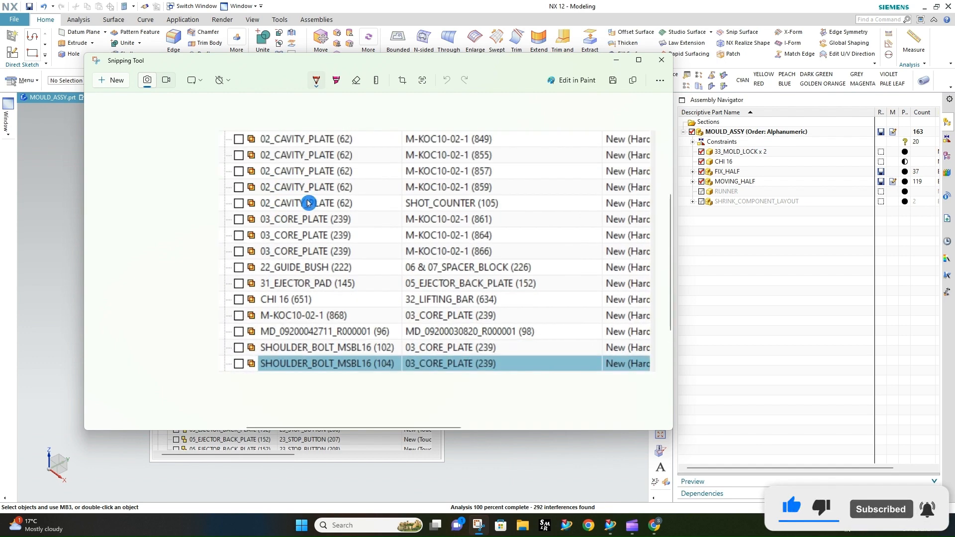
ctrl+scroll(308, 202, up, 1)
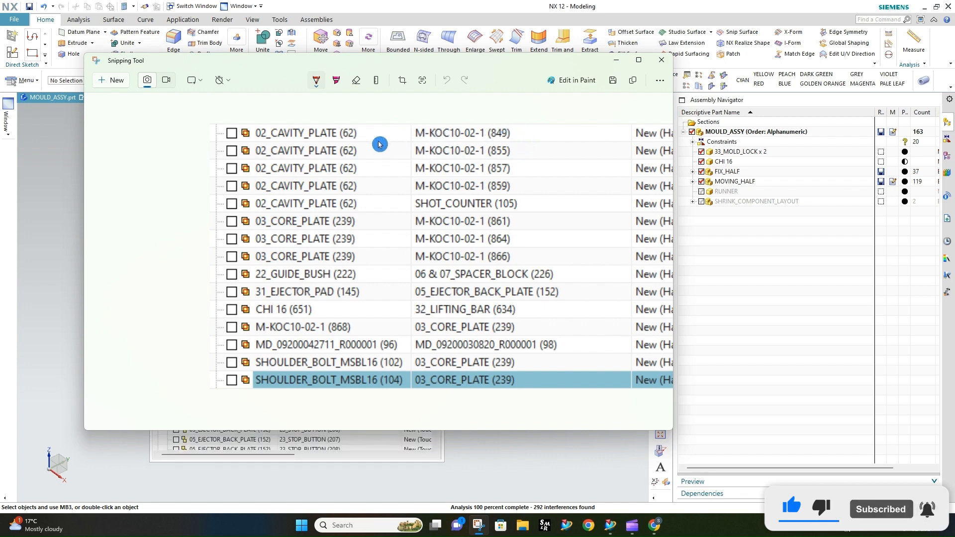
click(622, 62)
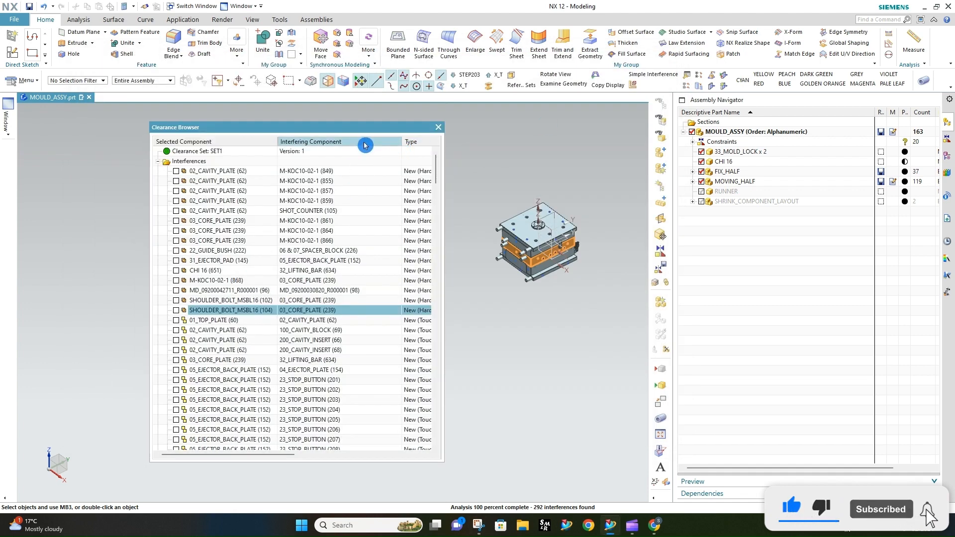
Delete clearance set SET1 and close the Clearance Browser
key(Escape)
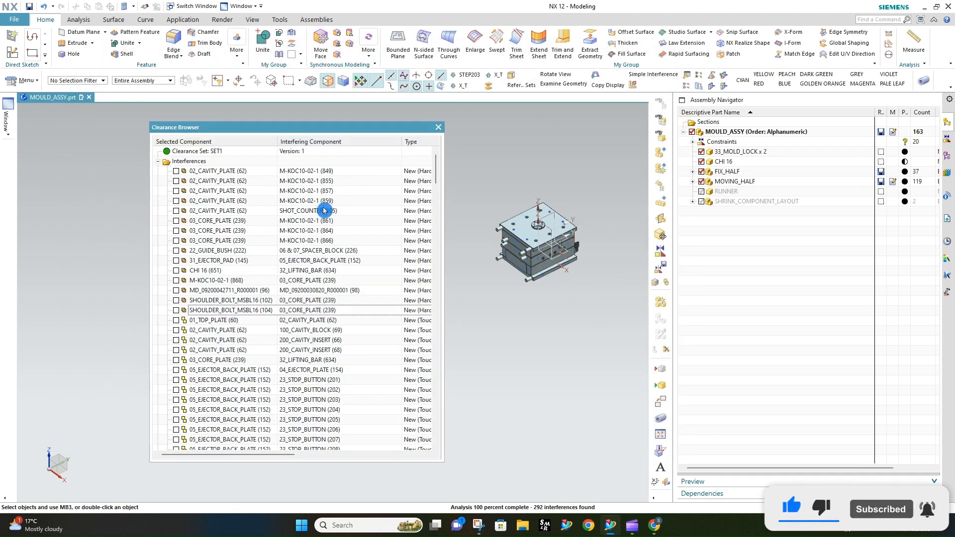
right_click(387, 144)
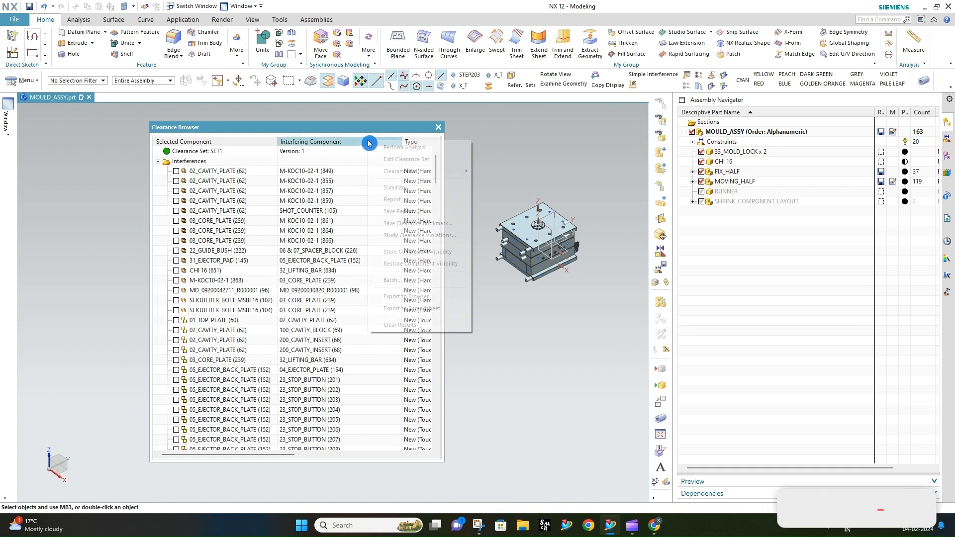
mouse_move(405, 171)
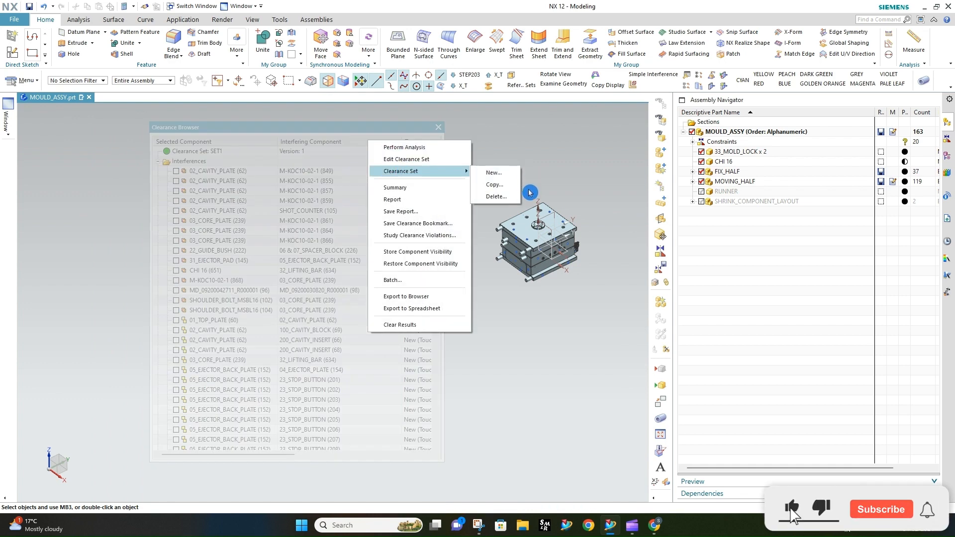
click(505, 197)
click(54, 189)
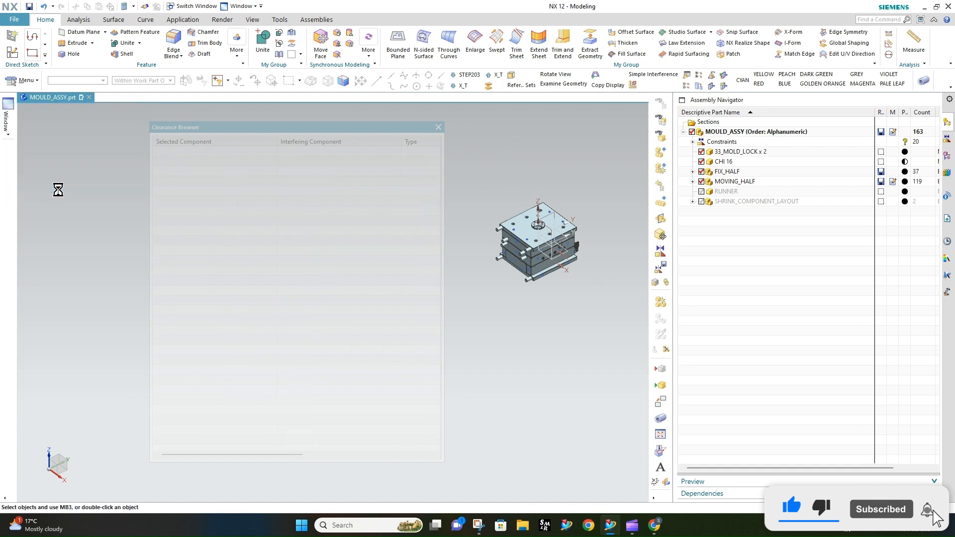
click(439, 134)
Hide the MOVING_HALF and FIX_HALF subassemblies together with the CHI 16 and 33_MOLD_LOCK components
scroll(582, 217, up, 6)
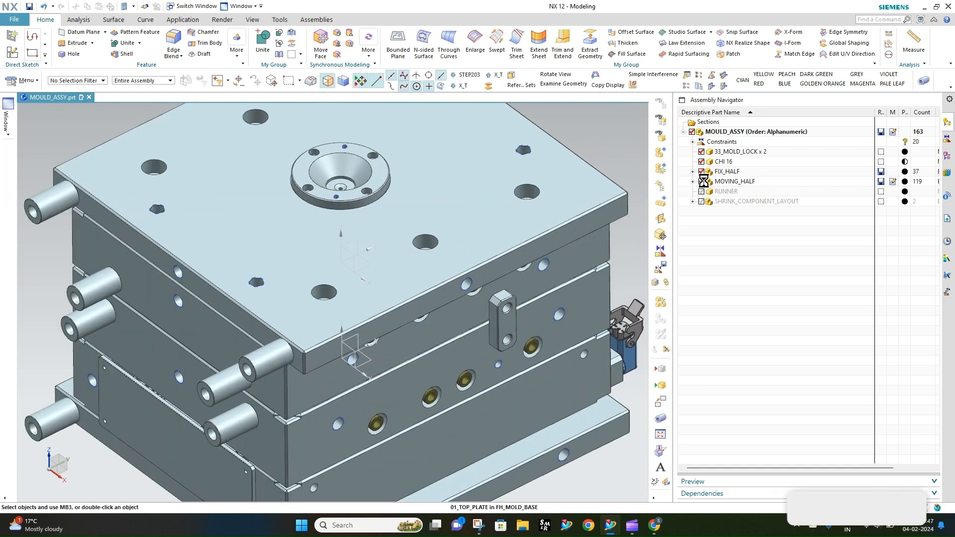
click(702, 181)
click(701, 171)
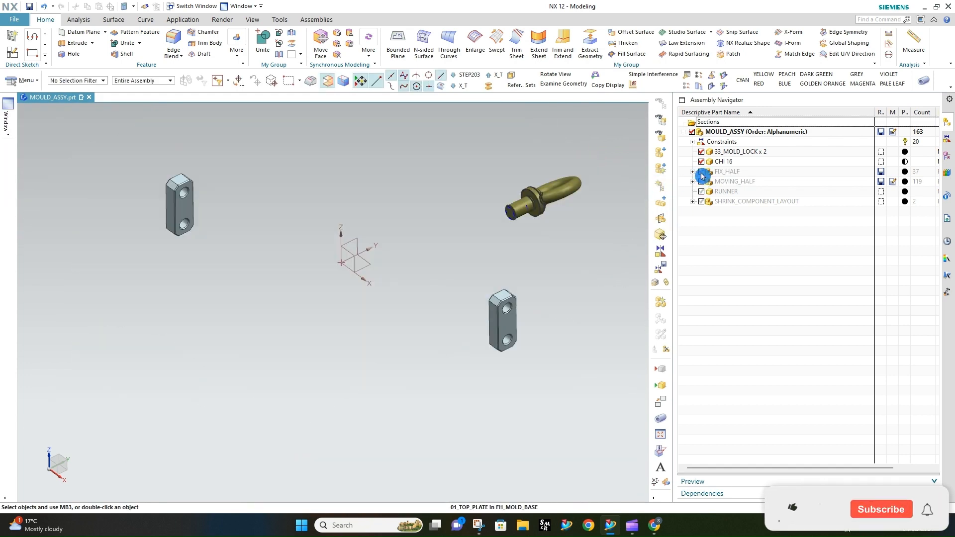
click(701, 161)
click(701, 152)
Expand FIX_HALF and FH_MOLD_BASE in the assembly tree and show only M-KOC10-02-1 x 4 and 02_CAVITY_PLATE
click(693, 172)
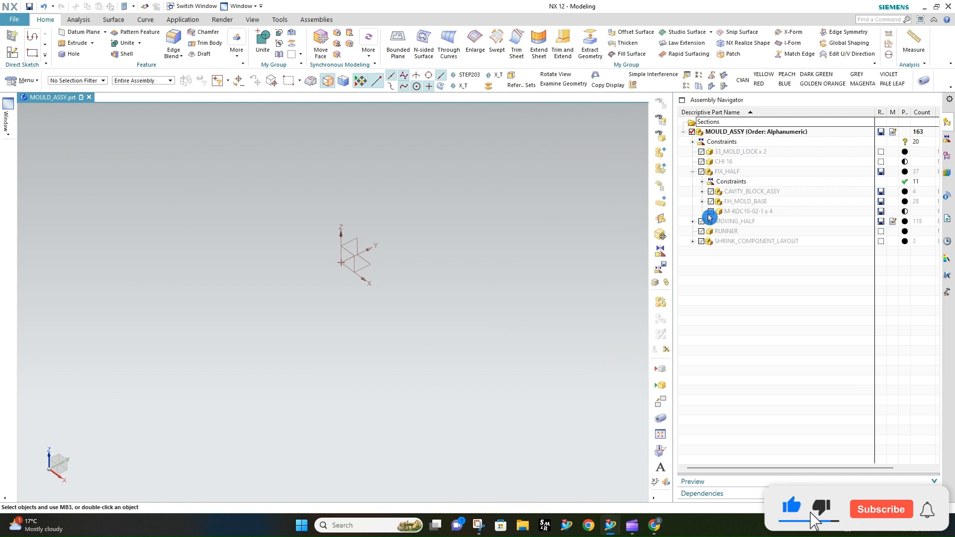
click(704, 202)
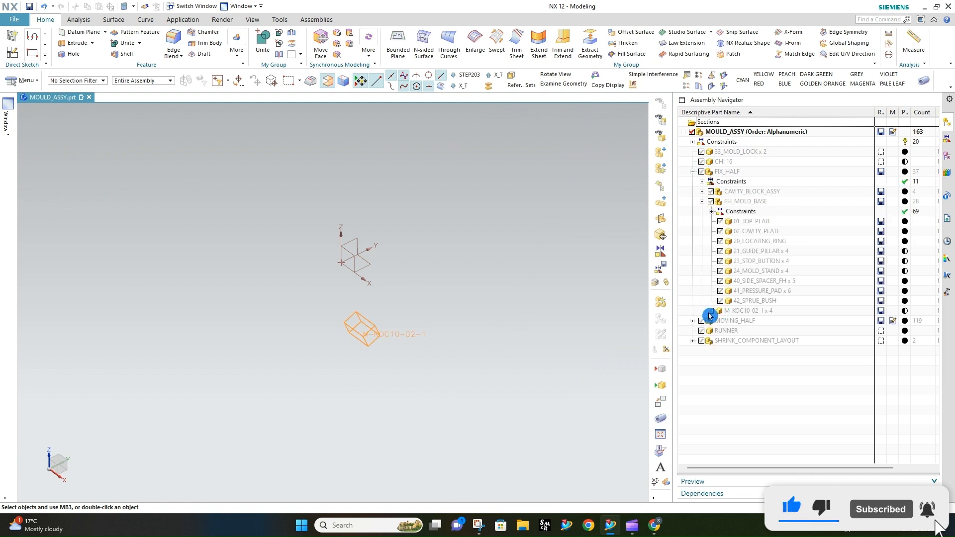
click(711, 312)
click(721, 232)
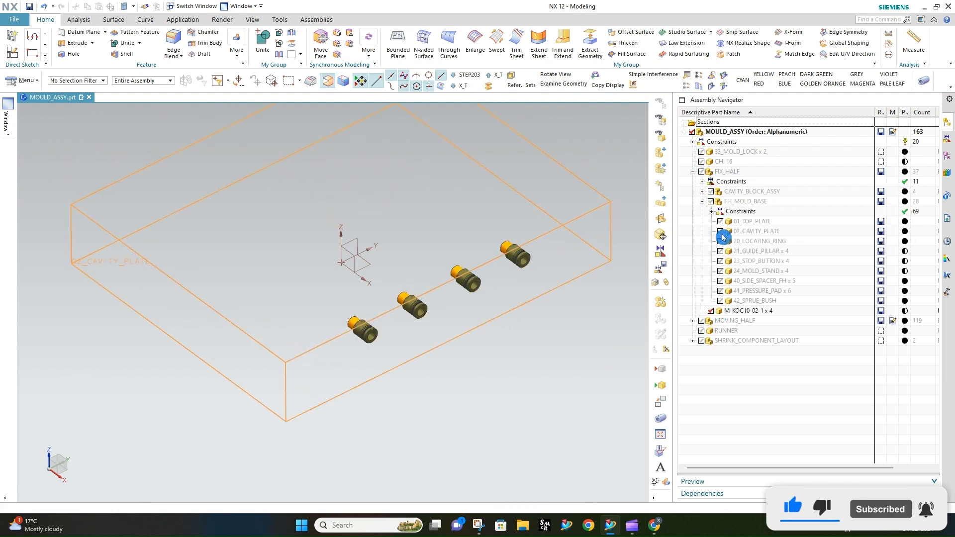
Examine from several angles how the M-KOC10-02-1 connectors overlap the cooling holes in 02_CAVITY_PLATE
middle_drag(493, 234, 477, 284)
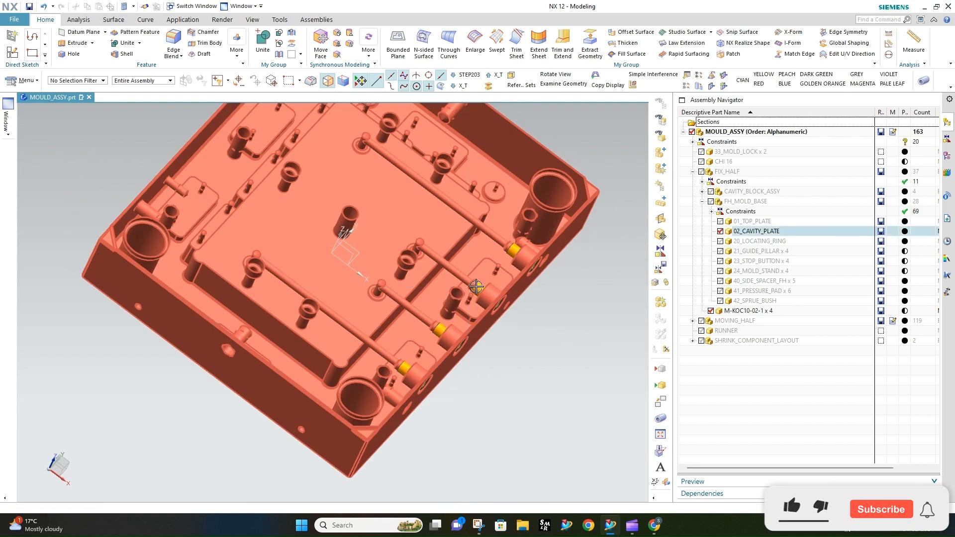
scroll(481, 286, up, 4)
scroll(481, 287, up, 5)
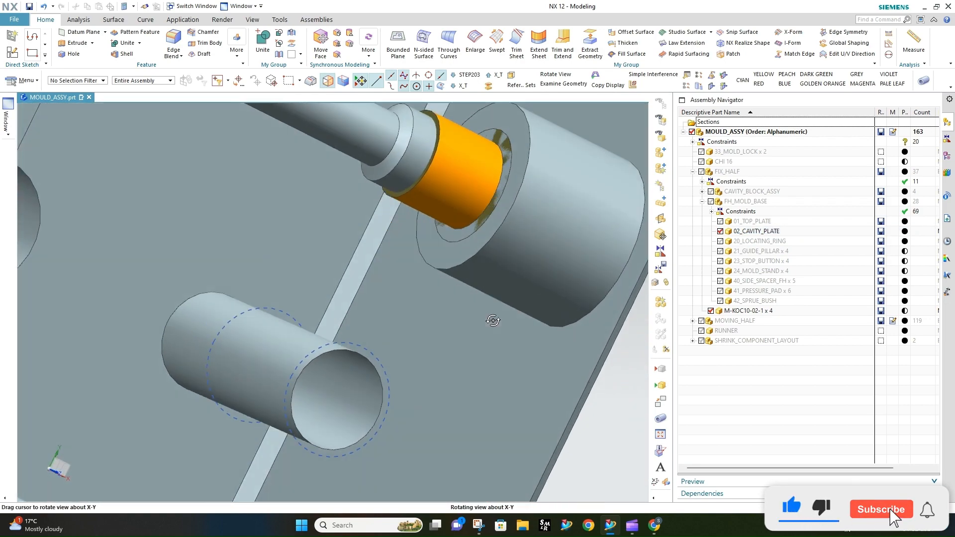
middle_drag(479, 302, 481, 219)
scroll(423, 264, up, 3)
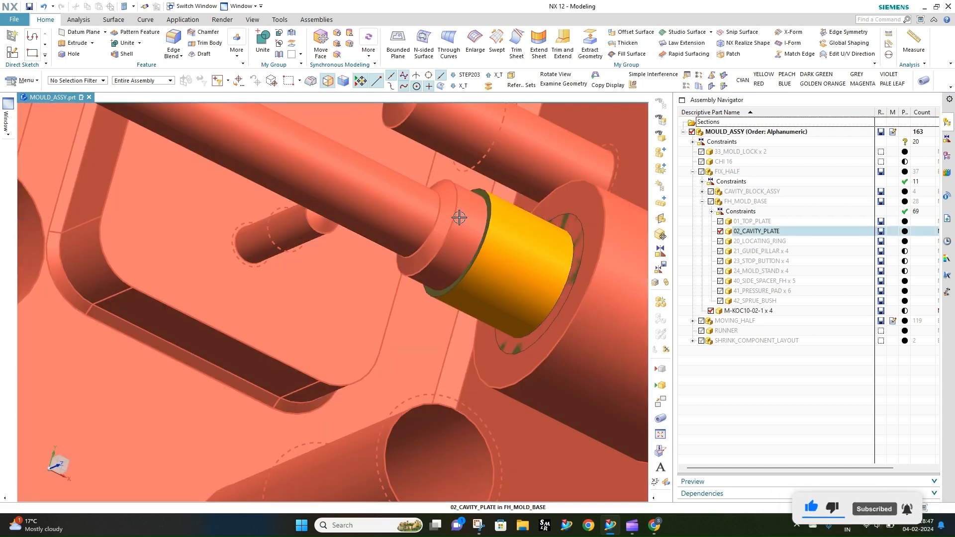
scroll(459, 225, up, 2)
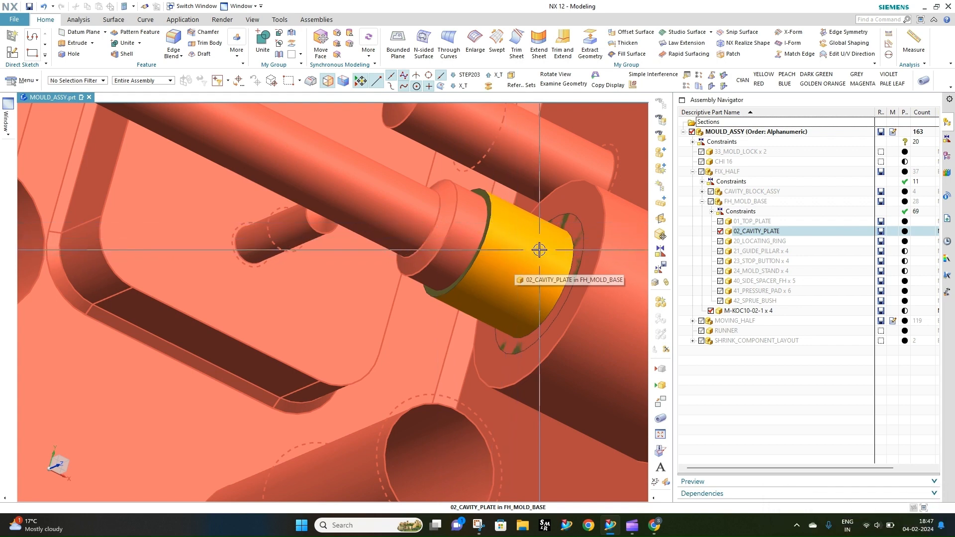
scroll(529, 249, down, 3)
scroll(529, 249, up, 2)
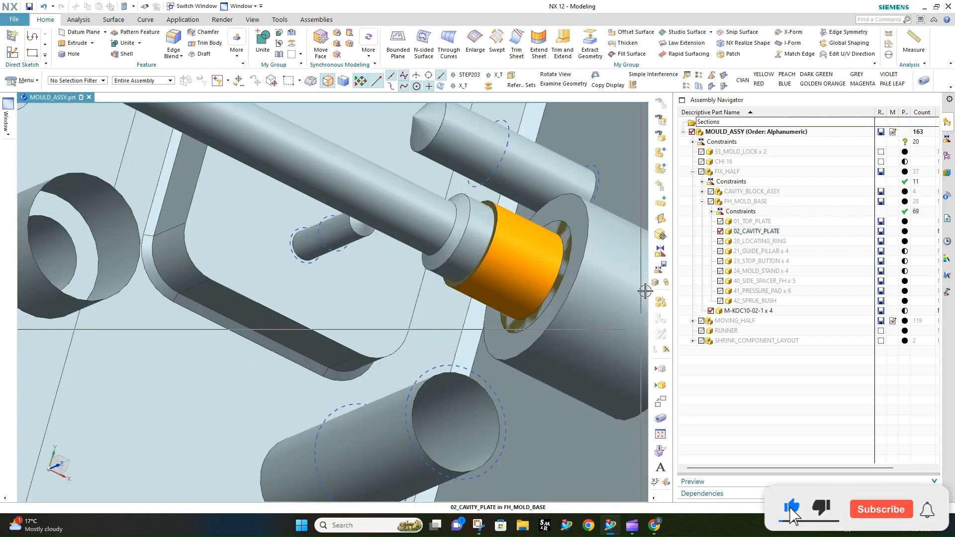
middle_drag(366, 277, 452, 277)
scroll(401, 219, up, 3)
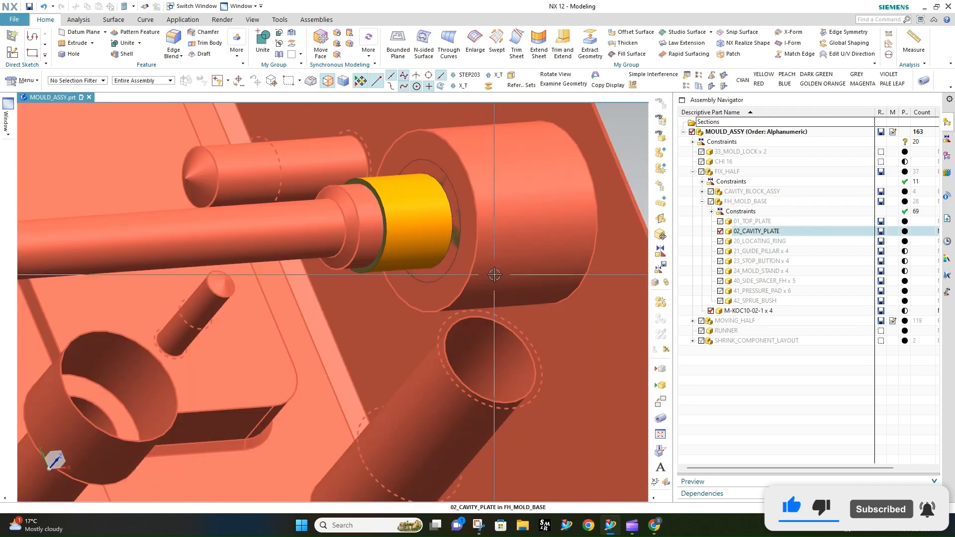
scroll(471, 252, down, 4)
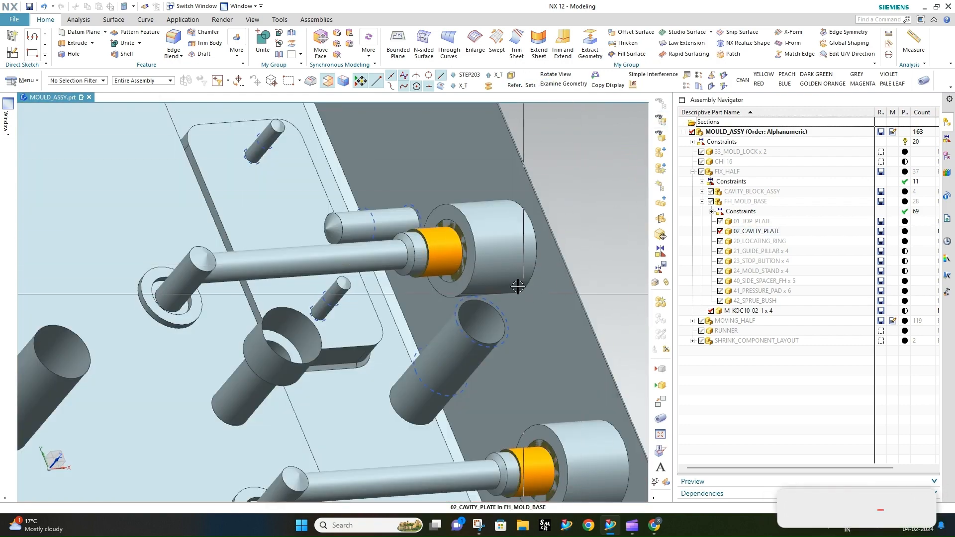
scroll(497, 262, down, 2)
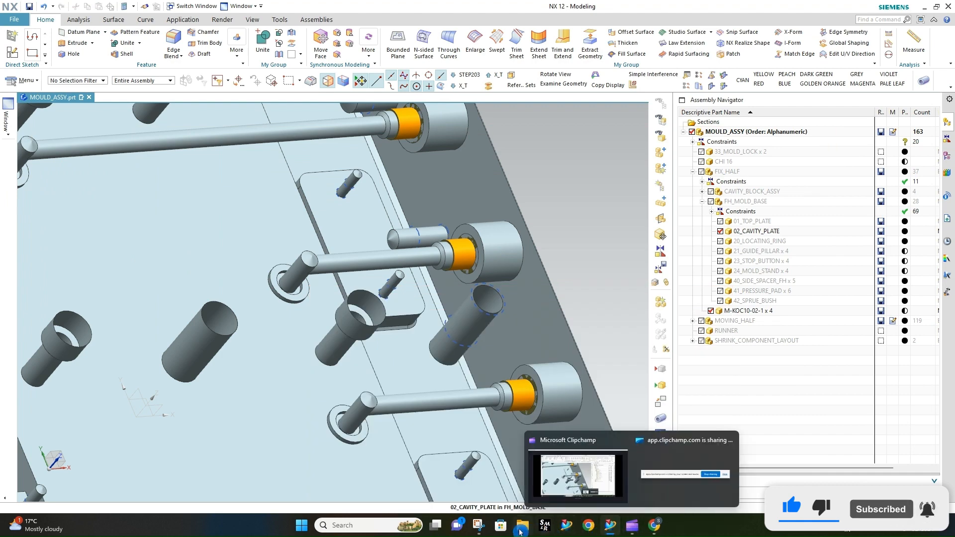
Check the interference snip and highlight the four M-KOC10-02-1 connectors in the cavity plate to compare them with the listed pairs
click(478, 526)
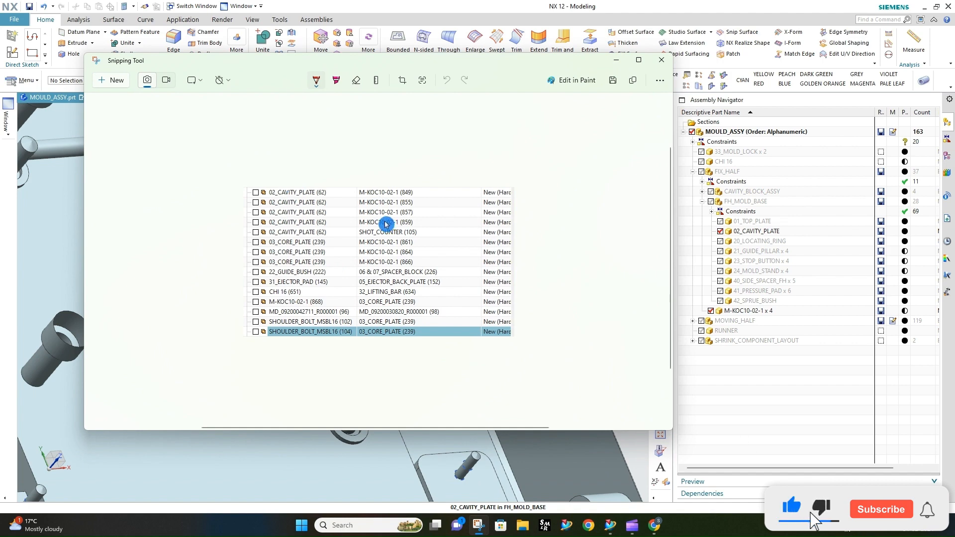
click(696, 11)
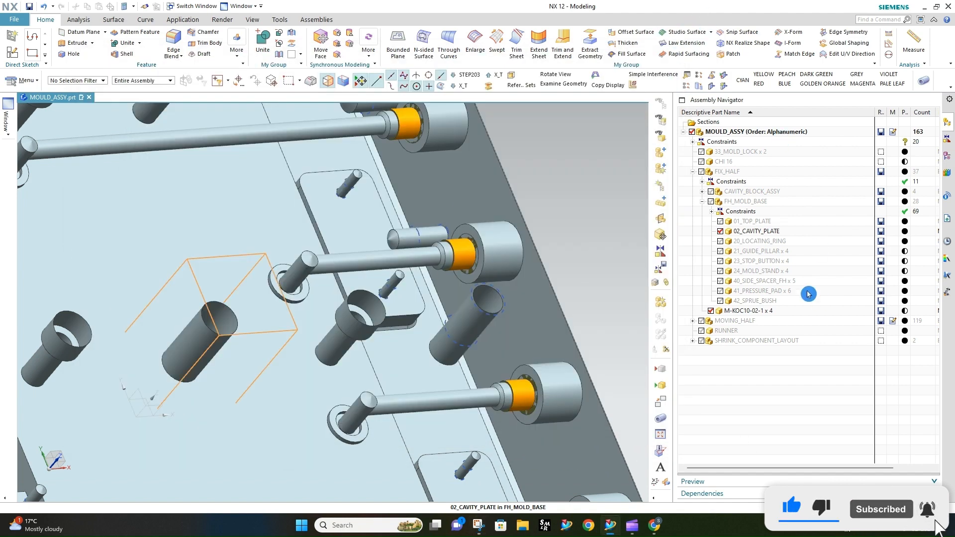
click(761, 313)
scroll(422, 291, down, 4)
scroll(439, 316, up, 2)
middle_drag(439, 315, 433, 319)
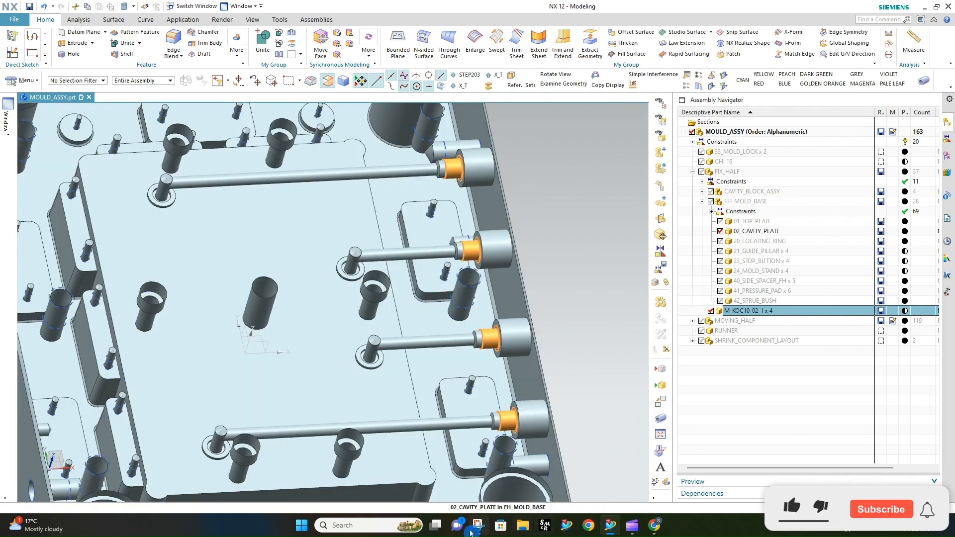
Consult the interference snip for the next component pair and hide 02_CAVITY_PLATE
click(477, 526)
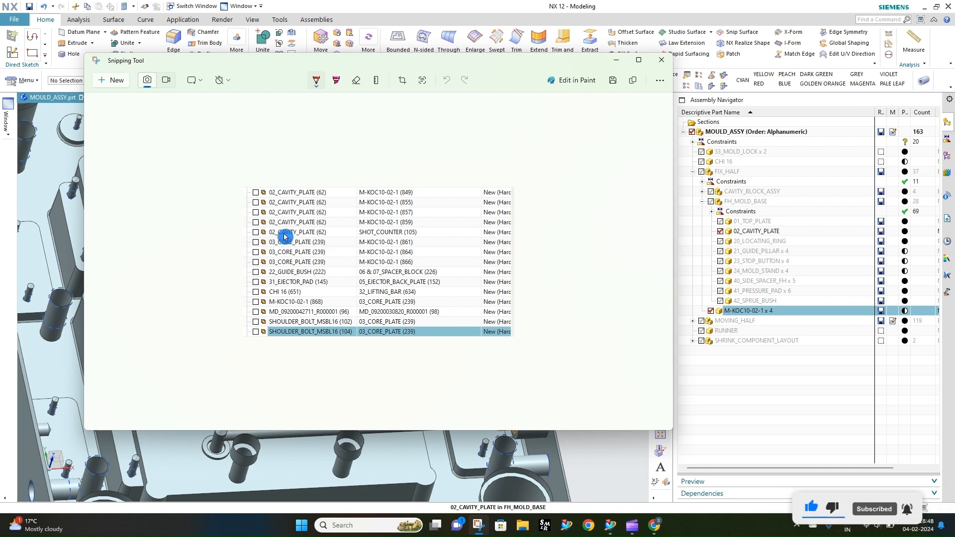
click(732, 13)
click(725, 234)
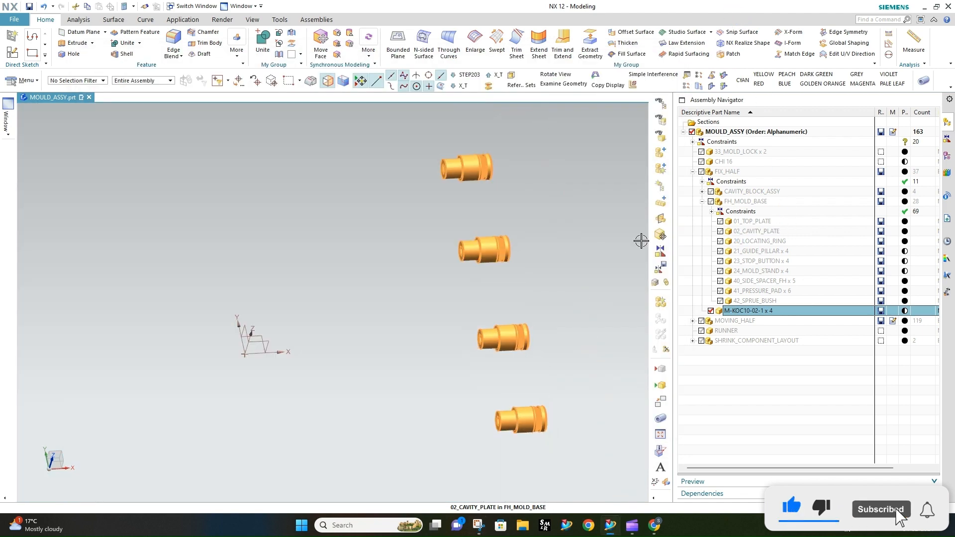
Show 02_CAVITY_PLATE, hide the M-KOC10-02-1 connectors, expand MOVING_HALF and show SHOT_COUNTER
click(721, 231)
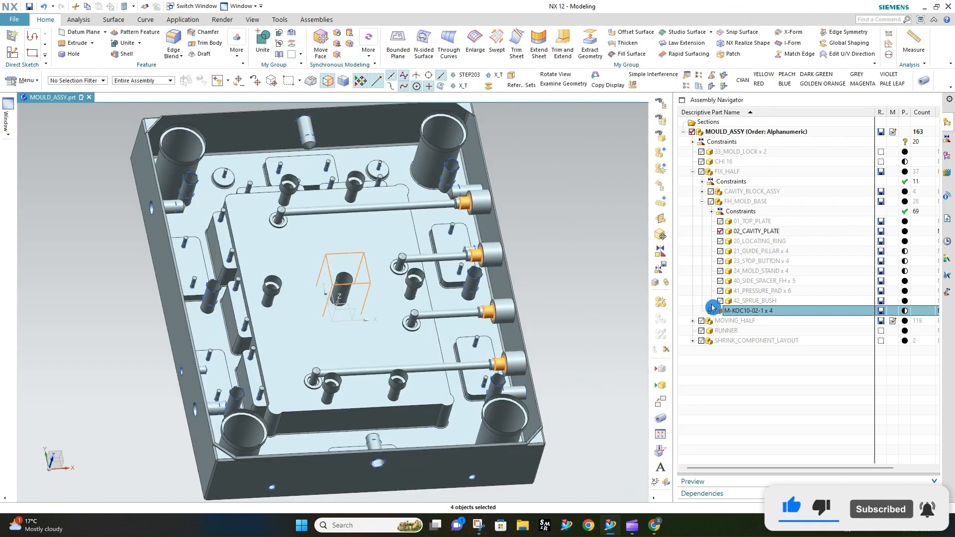
click(693, 321)
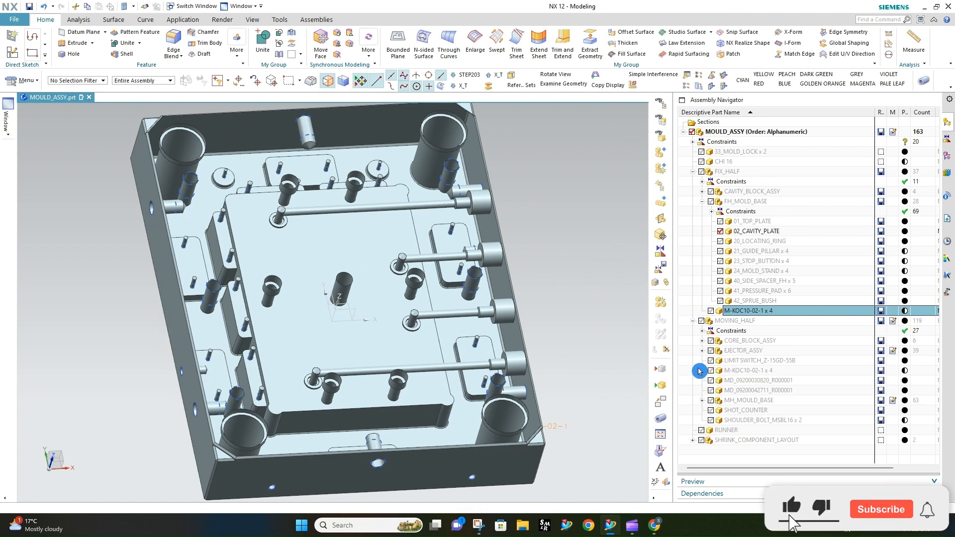
click(710, 411)
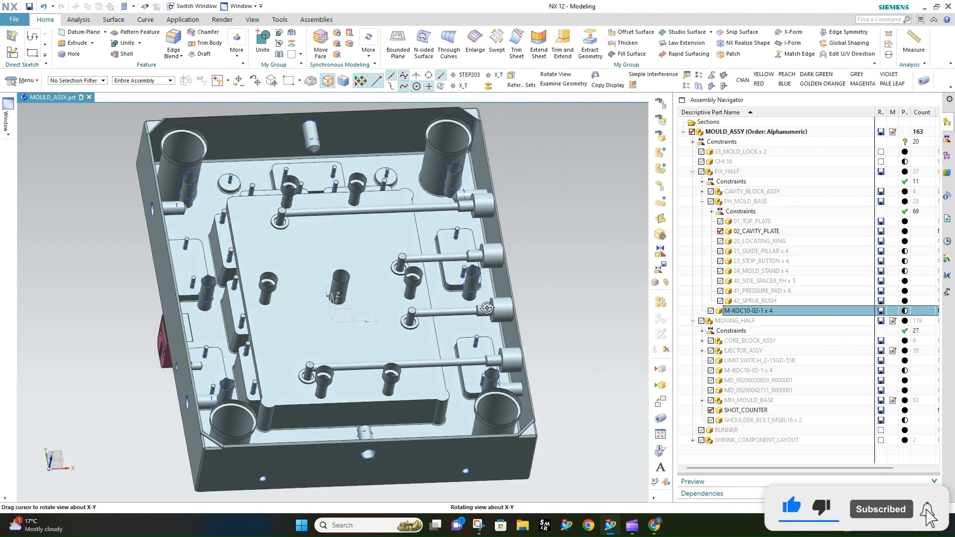
Examine from several angles where the SHOT_COUNTER pin penetrates 02_CAVITY_PLATE and how the counter body sits outside the plate
scroll(43, 303, up, 5)
scroll(44, 303, up, 7)
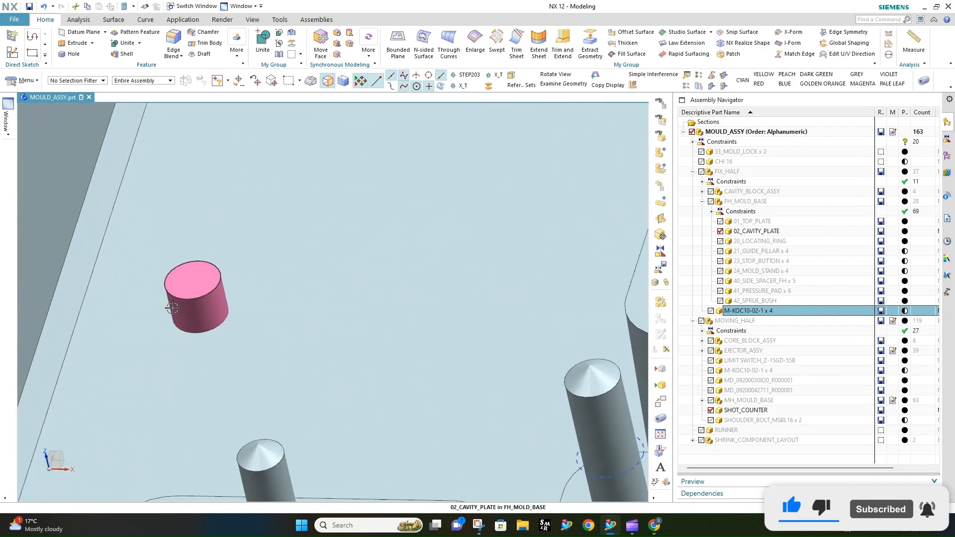
scroll(168, 307, down, 2)
middle_drag(168, 307, 199, 317)
scroll(423, 319, down, 2)
scroll(277, 307, up, 3)
scroll(278, 306, down, 3)
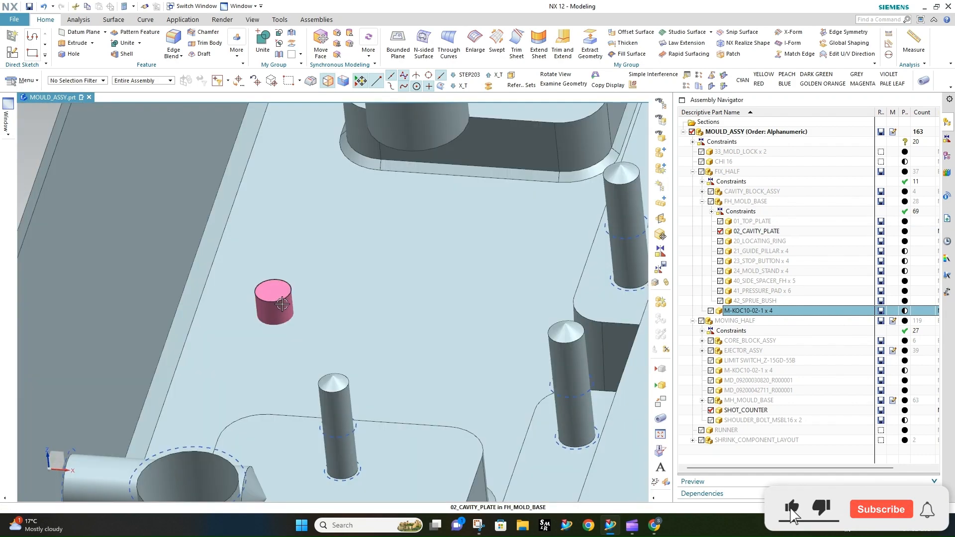
scroll(284, 294, up, 2)
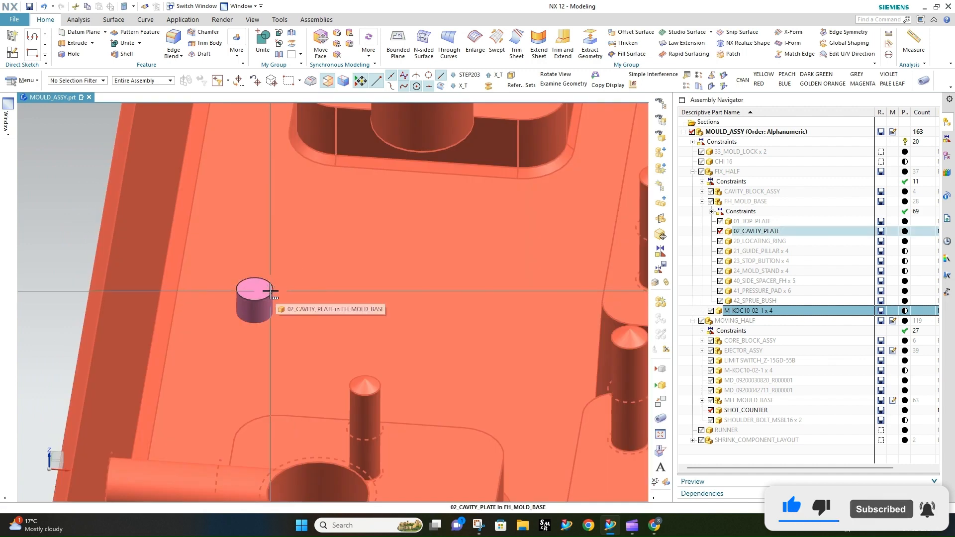
scroll(270, 280, down, 2)
scroll(248, 286, up, 1)
middle_drag(247, 285, 259, 286)
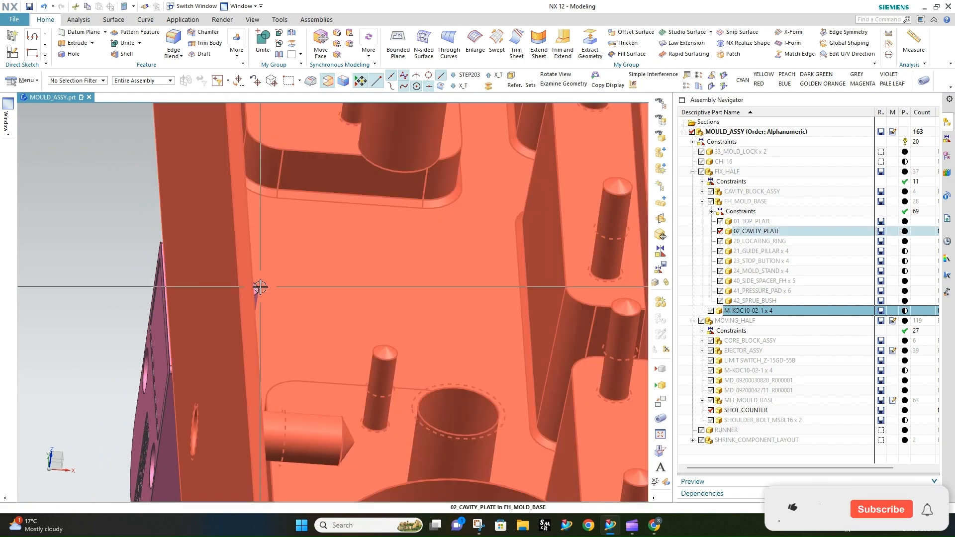
scroll(260, 289, down, 3)
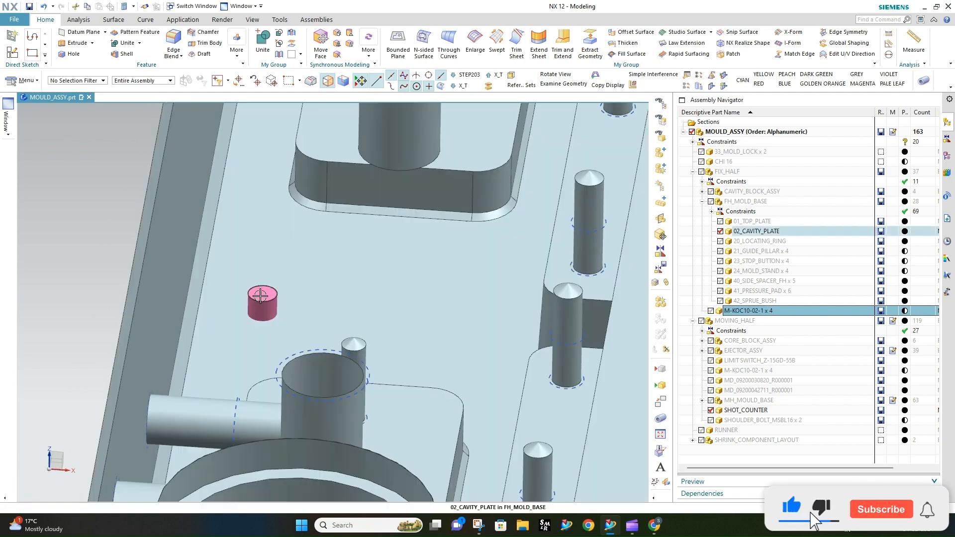
mouse_move(260, 296)
middle_down()
mouse_move(309, 274)
mouse_move(262, 301)
middle_up()
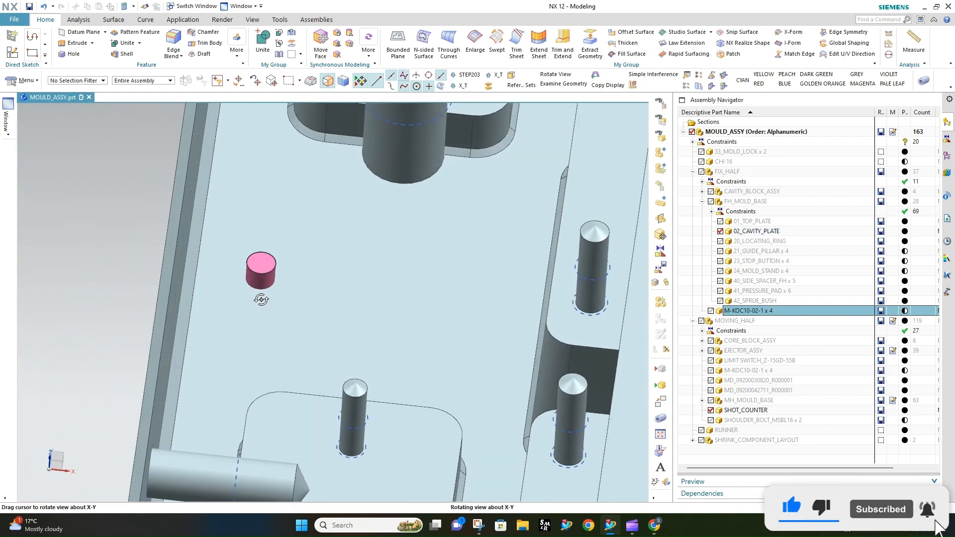
scroll(262, 286, up, 1)
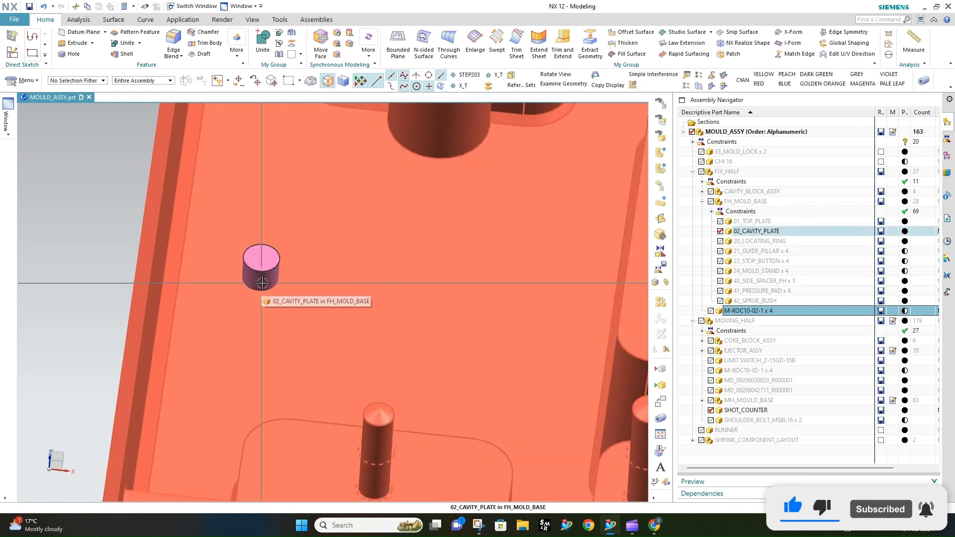
middle_drag(262, 280, 301, 270)
scroll(301, 270, down, 2)
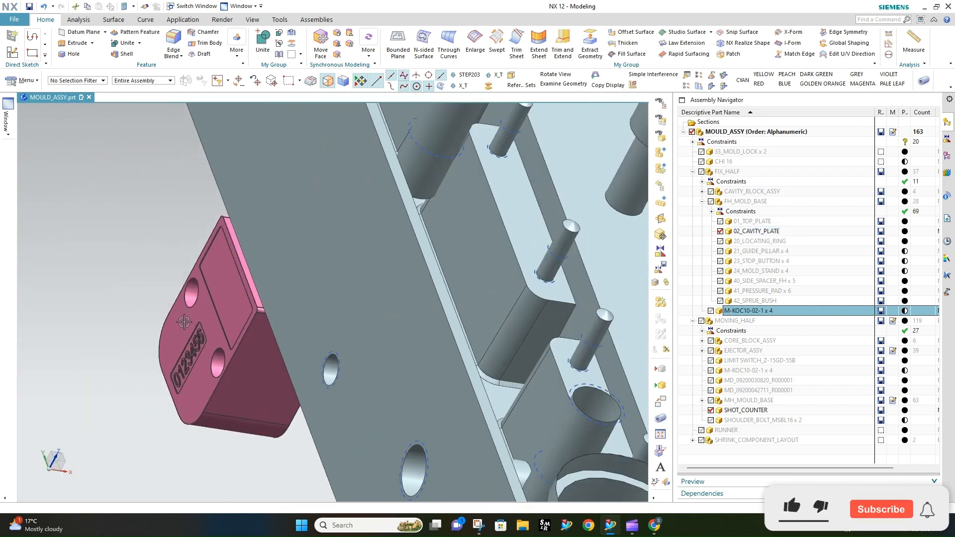
middle_drag(184, 322, 215, 335)
scroll(437, 188, up, 2)
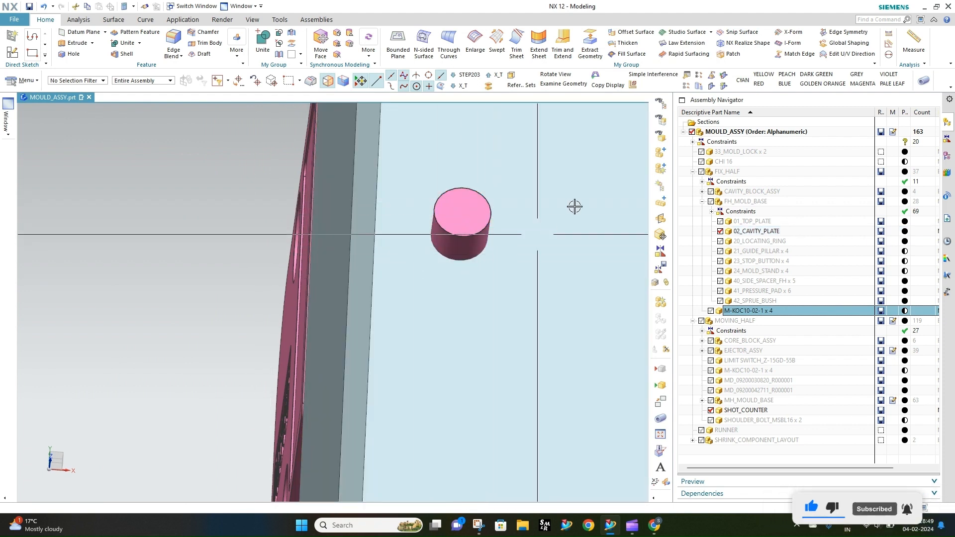
mouse_move(420, 213)
middle_down()
mouse_move(475, 224)
mouse_move(416, 219)
middle_up()
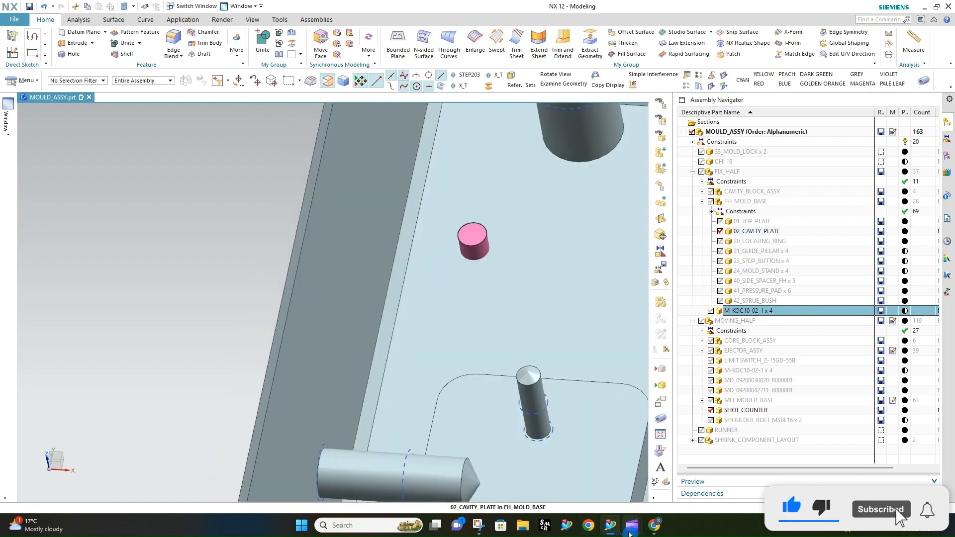
Highlight the 22_GUIDE_BUSH (222) and 06 & 07_SPACER_BLOCK (226) pair in the interference snip in Snipping Tool and return to NX
click(479, 526)
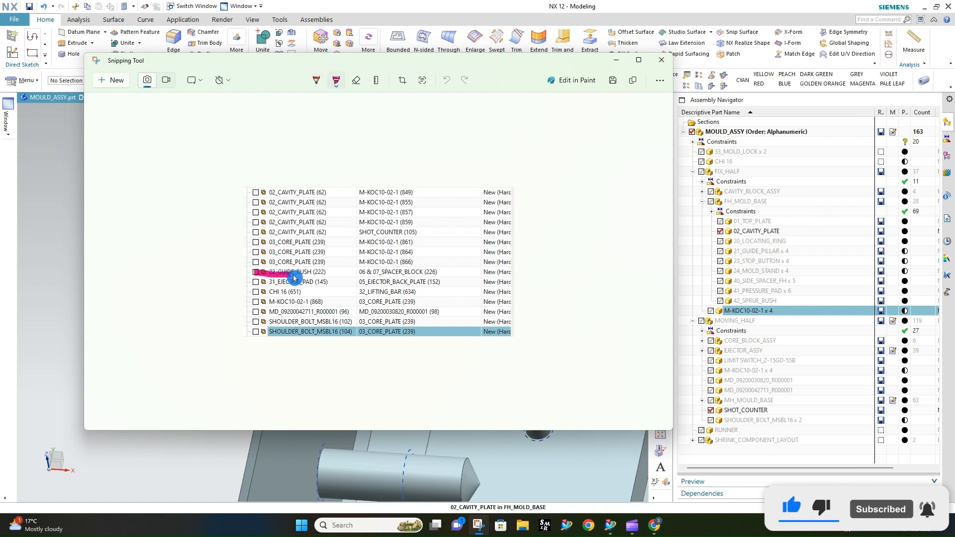
drag(294, 277, 429, 274)
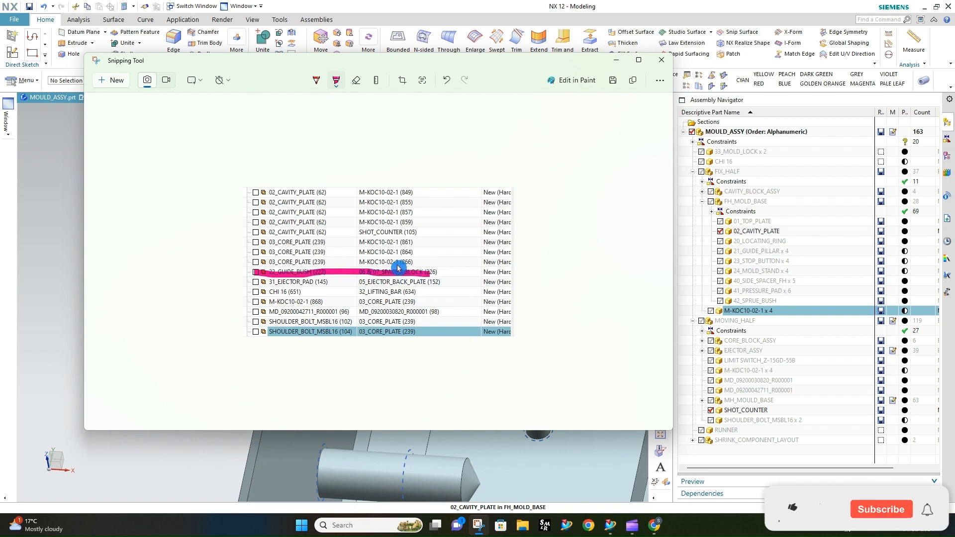
ctrl+scroll(310, 281, up, 5)
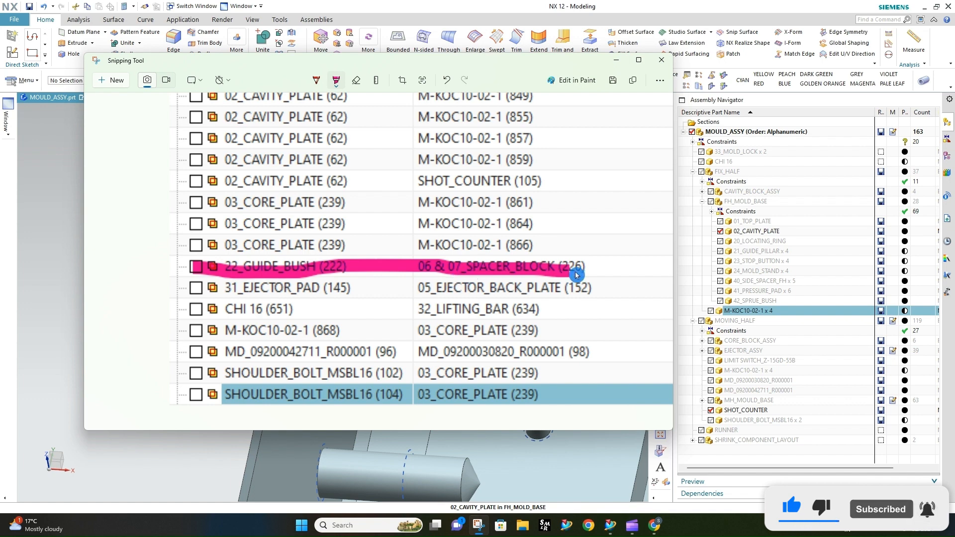
click(789, 11)
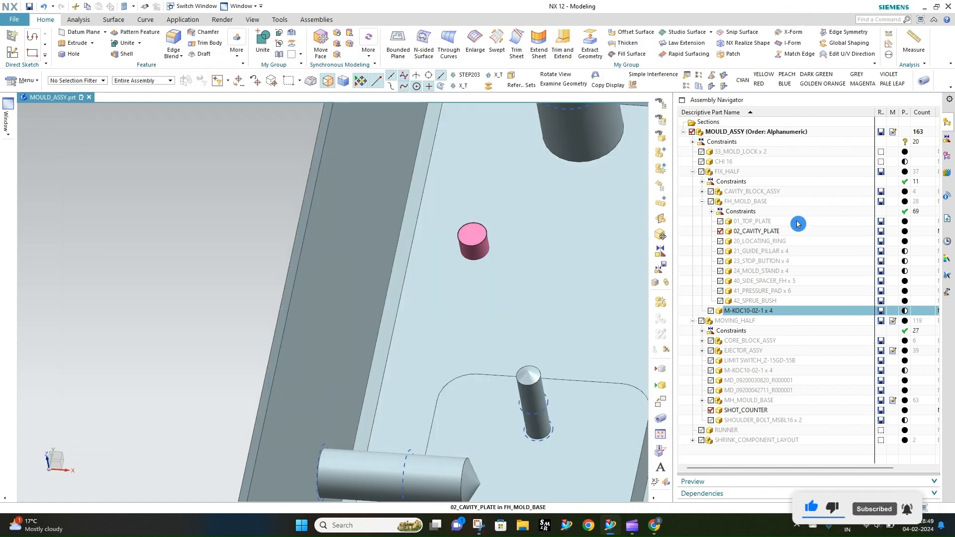
Hide 02_CAVITY_PLATE and SHOT_COUNTER, expand MH_MOULD_BASE, and show only 22_GUIDE_BUSH x 4 and 06 & 07_SPACER_BLOCK
click(720, 231)
click(715, 411)
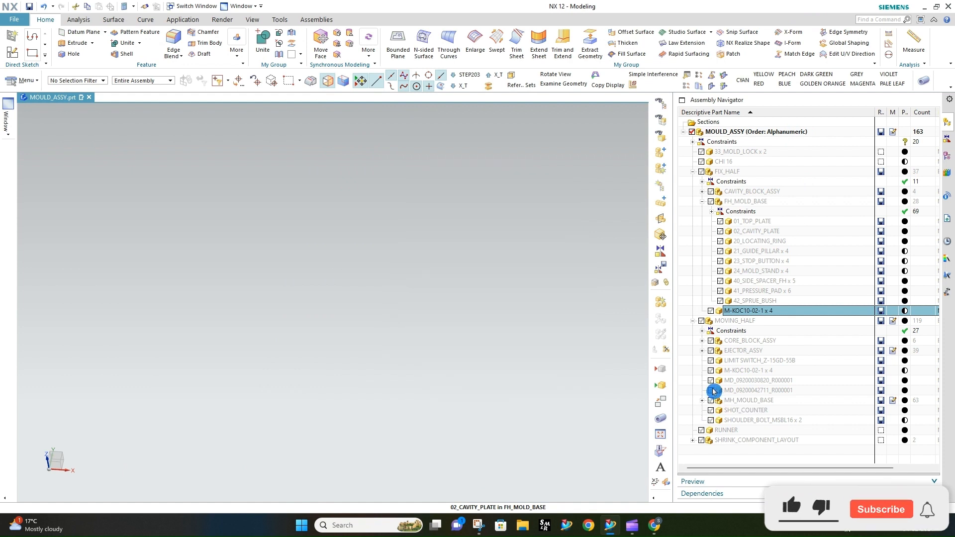
click(703, 399)
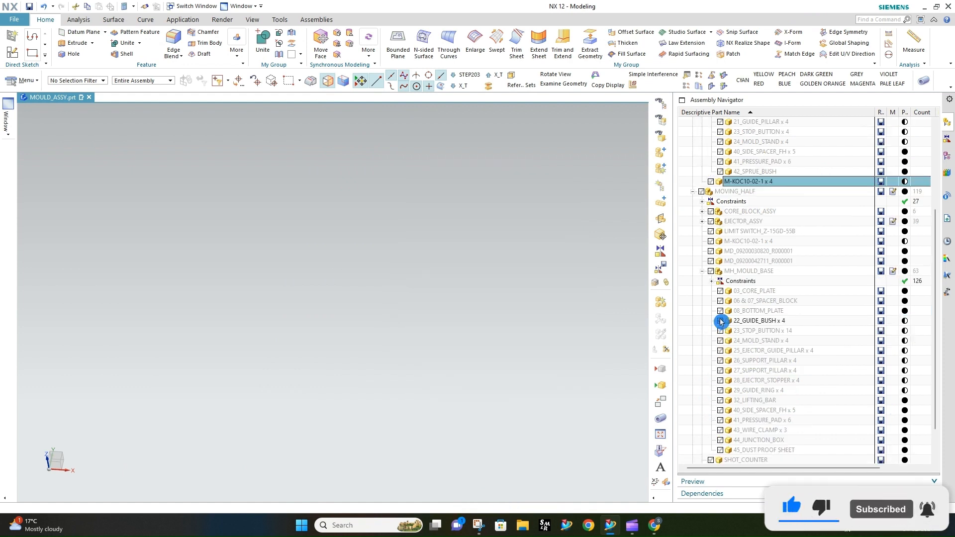
scroll(393, 322, down, 5)
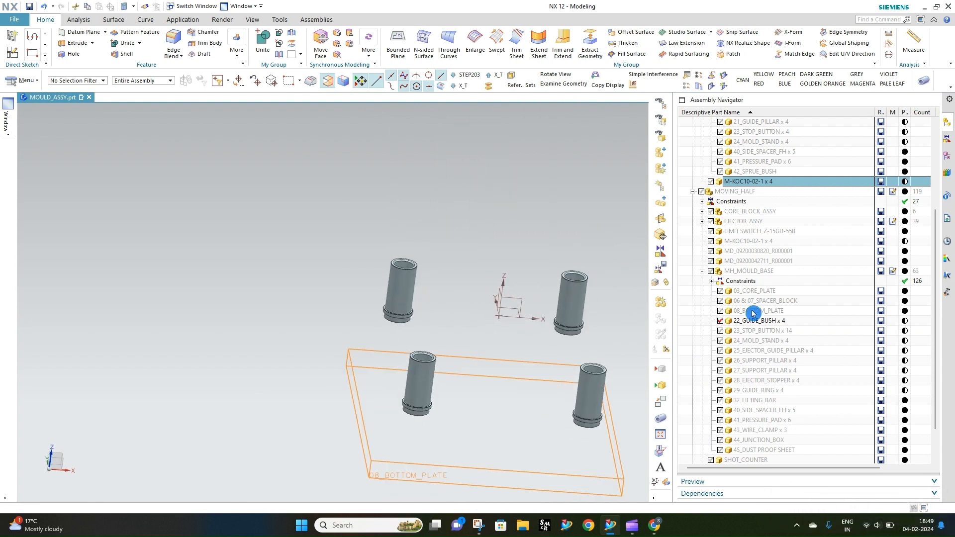
click(720, 300)
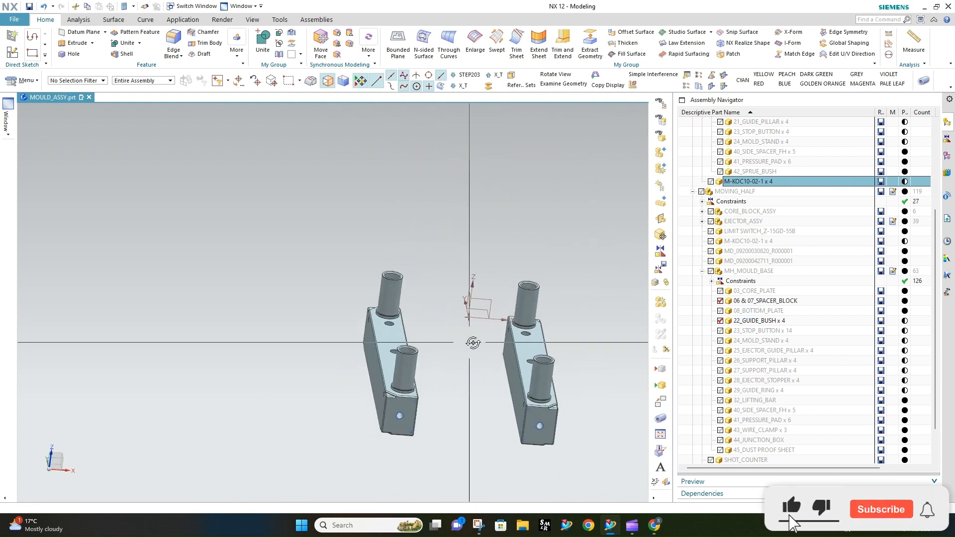
scroll(740, 307, up, 1)
middle_drag(488, 377, 484, 366)
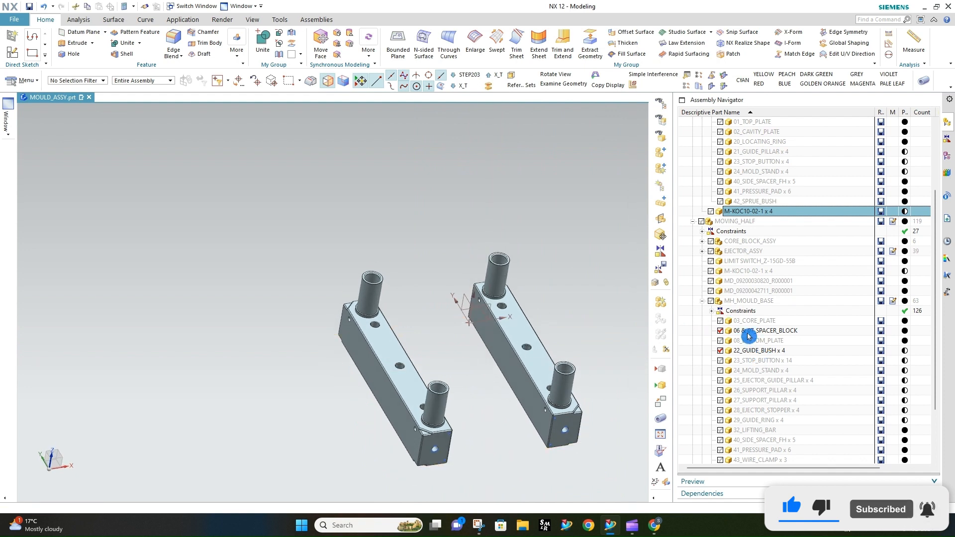
Recheck the highlighted pair in the interference snip and inspect how the guide bushes sit on the spacer blocks
mouse_move(632, 525)
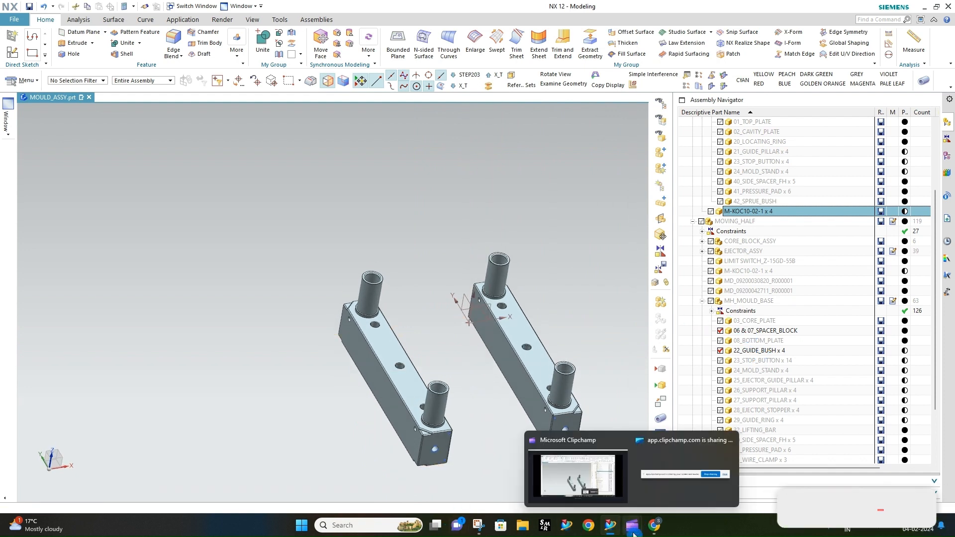
click(478, 525)
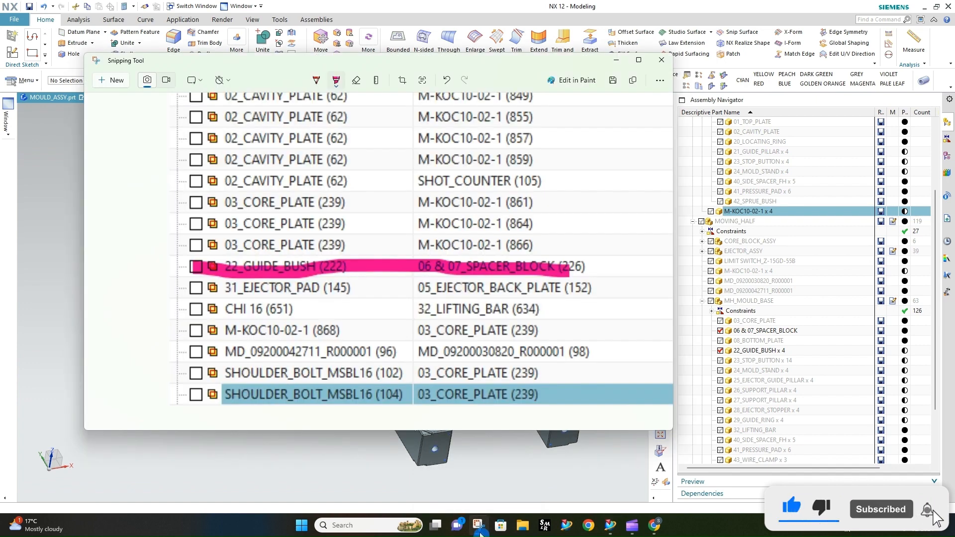
click(478, 525)
middle_drag(460, 398, 467, 452)
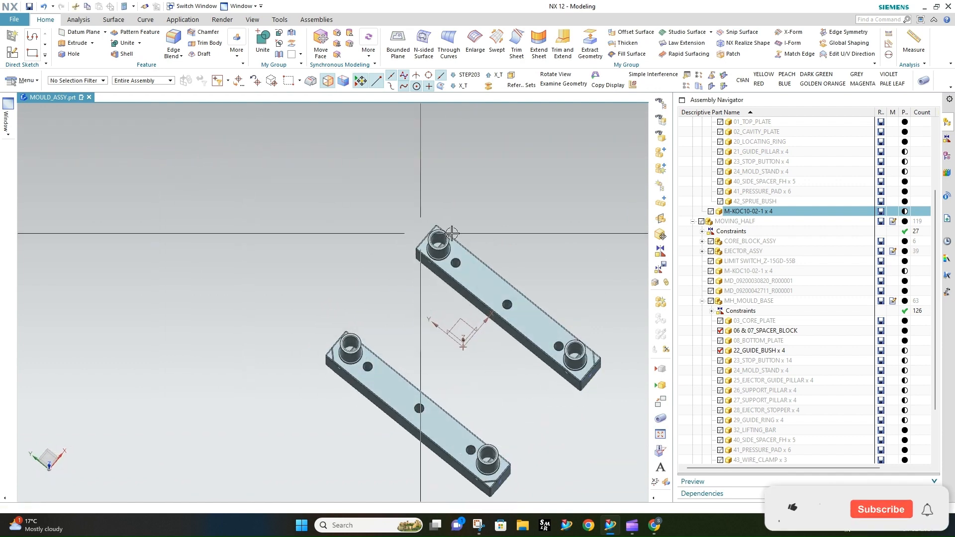
middle_drag(425, 229, 459, 194)
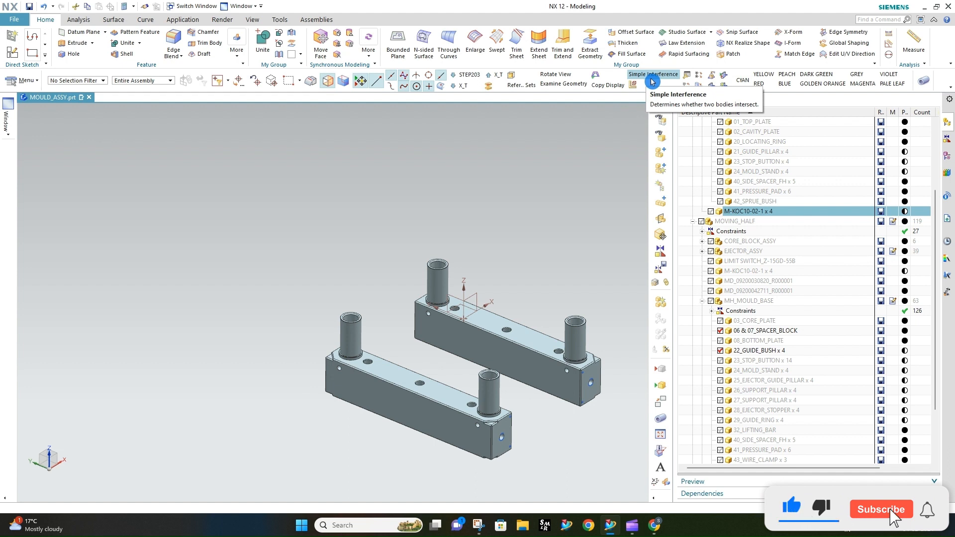
Run a Simple Interference check between one guide bush and its spacer block with Interference Body as the resulting object
click(34, 80)
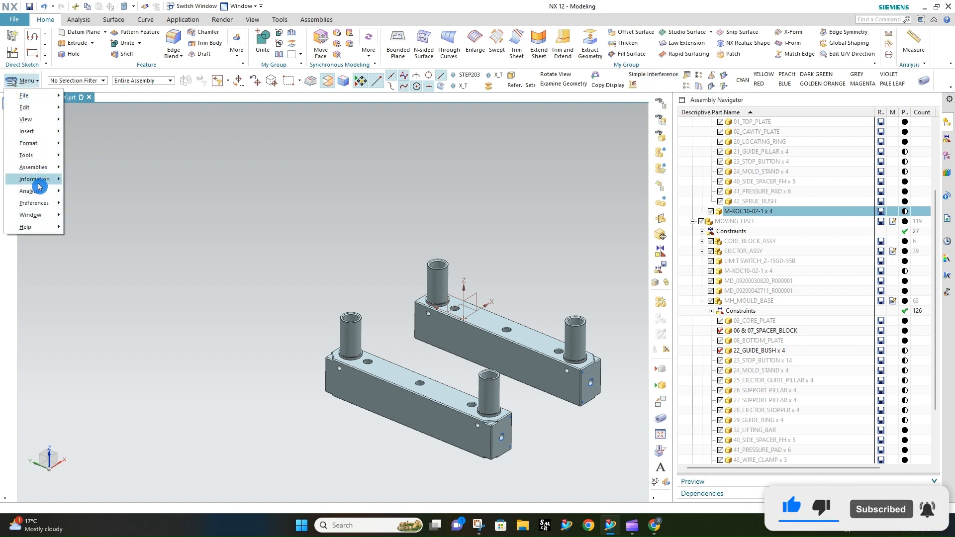
mouse_move(41, 194)
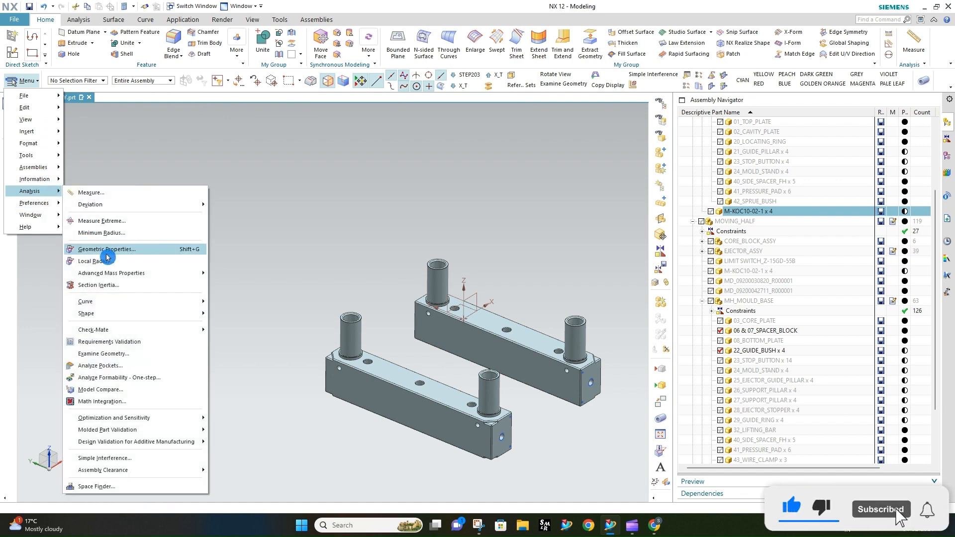
click(121, 460)
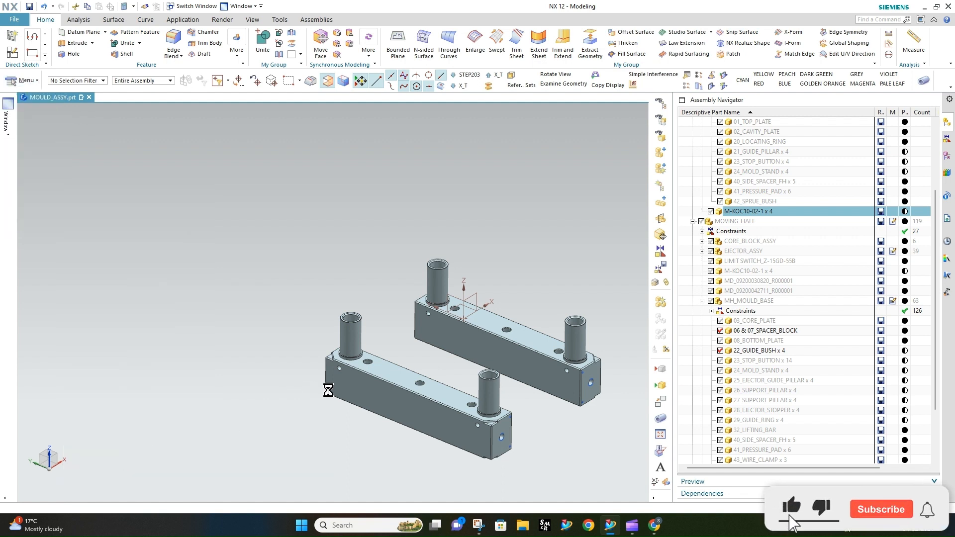
scroll(349, 377, up, 3)
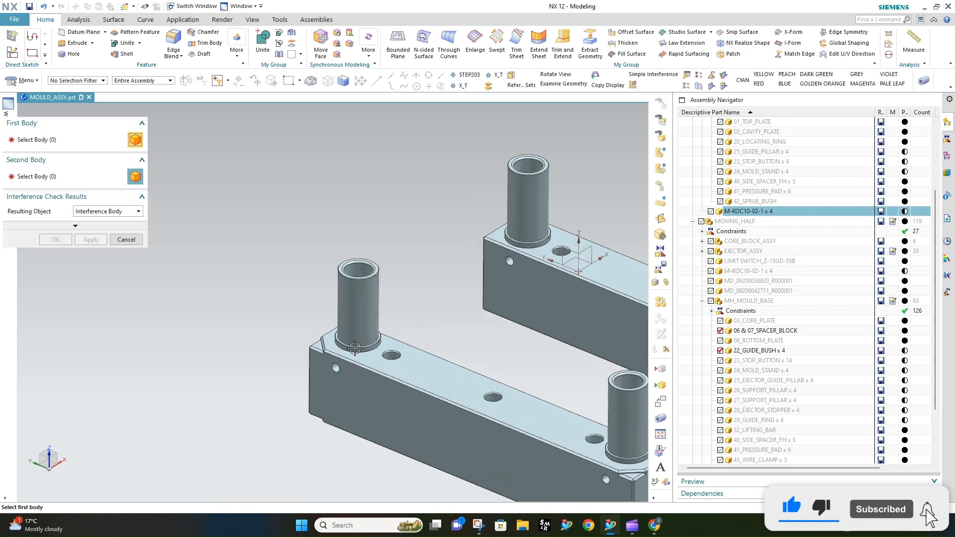
click(357, 326)
click(369, 381)
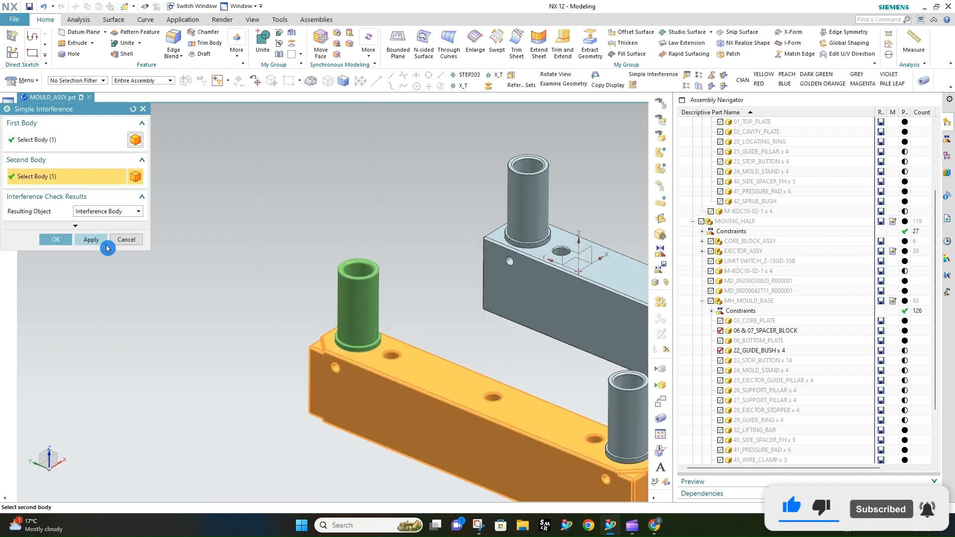
click(112, 215)
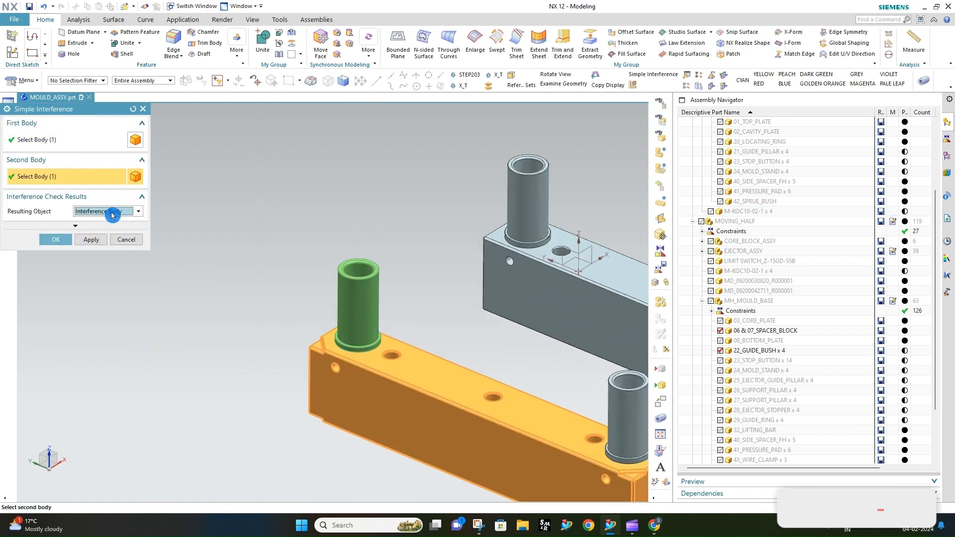
click(88, 241)
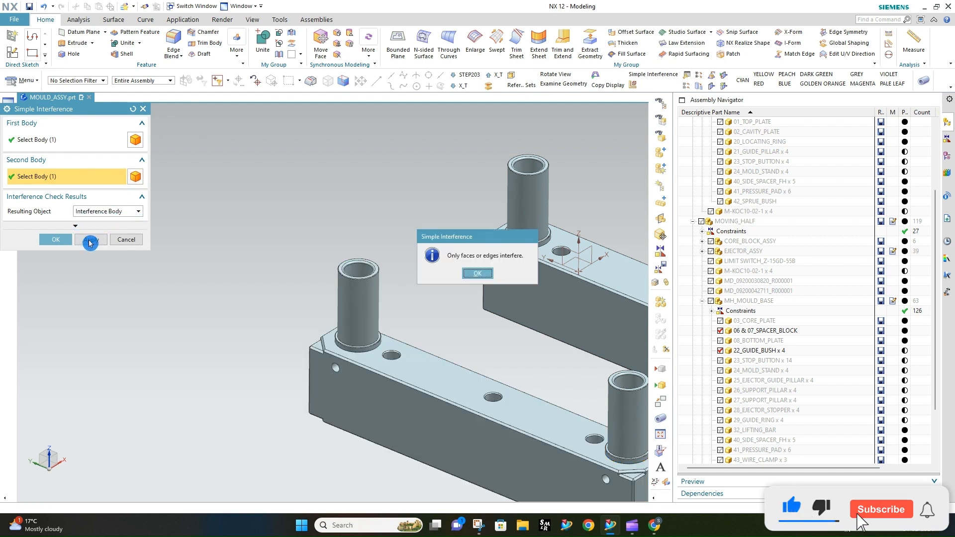
click(485, 277)
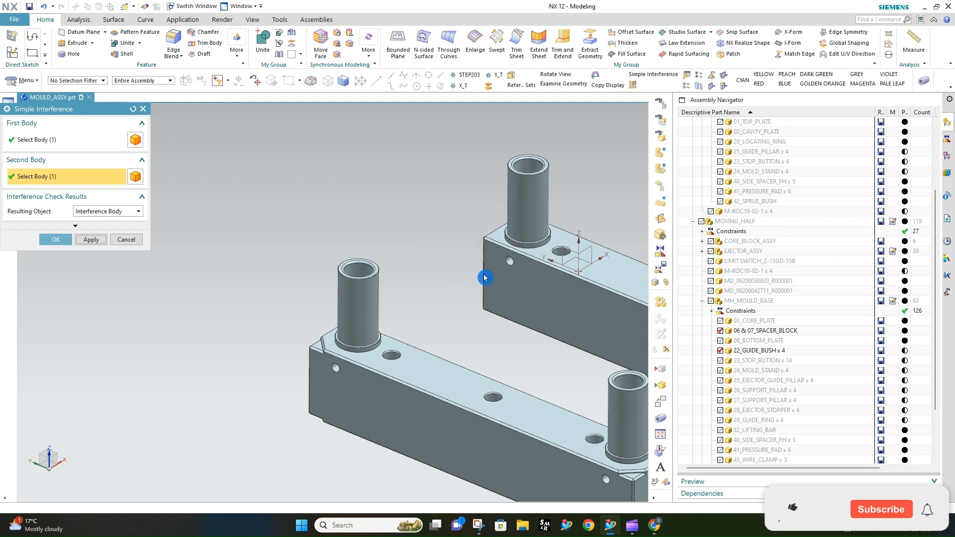
Run a Simple Interference check between the front spacer block and the second guide bush seated on it
scroll(360, 260, down, 2)
scroll(446, 343, up, 3)
click(488, 404)
click(602, 348)
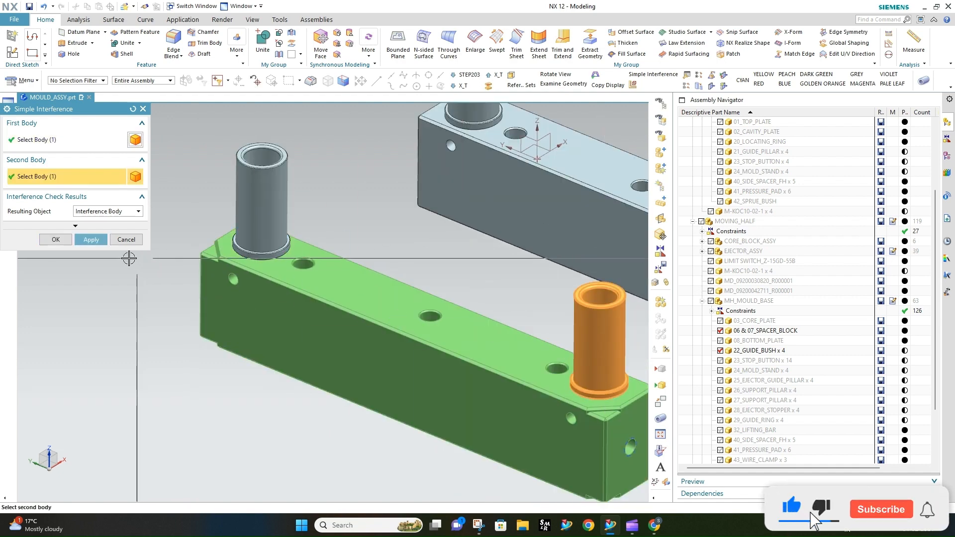
click(91, 240)
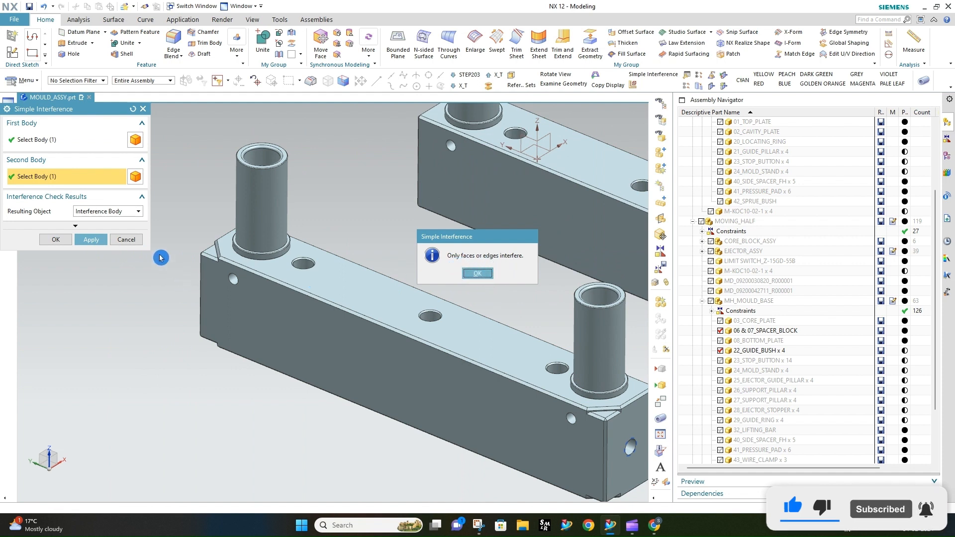
click(469, 277)
Run a Simple Interference check between the rear spacer block and the guide bush at its far end
scroll(480, 314, down, 2)
scroll(484, 224, up, 2)
click(472, 249)
click(471, 187)
scroll(277, 274, down, 2)
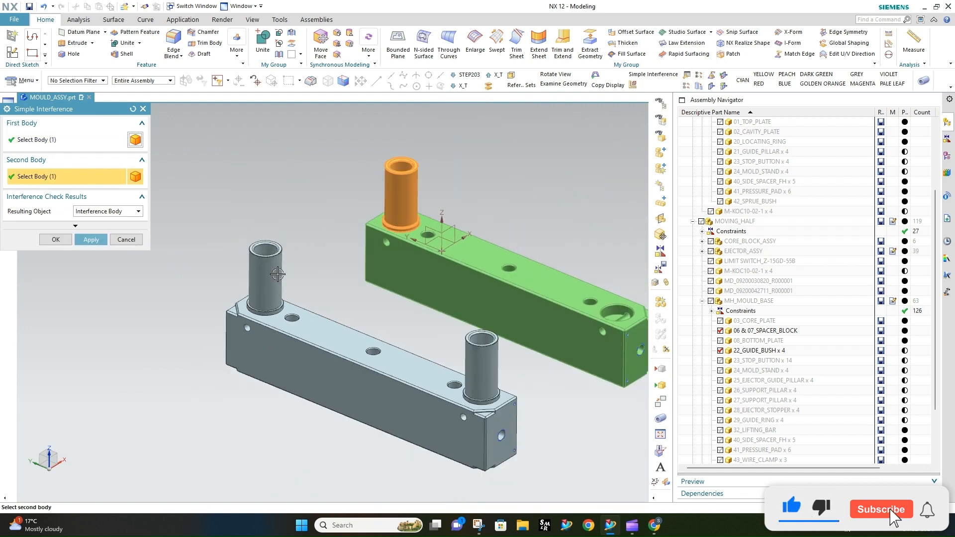
click(90, 240)
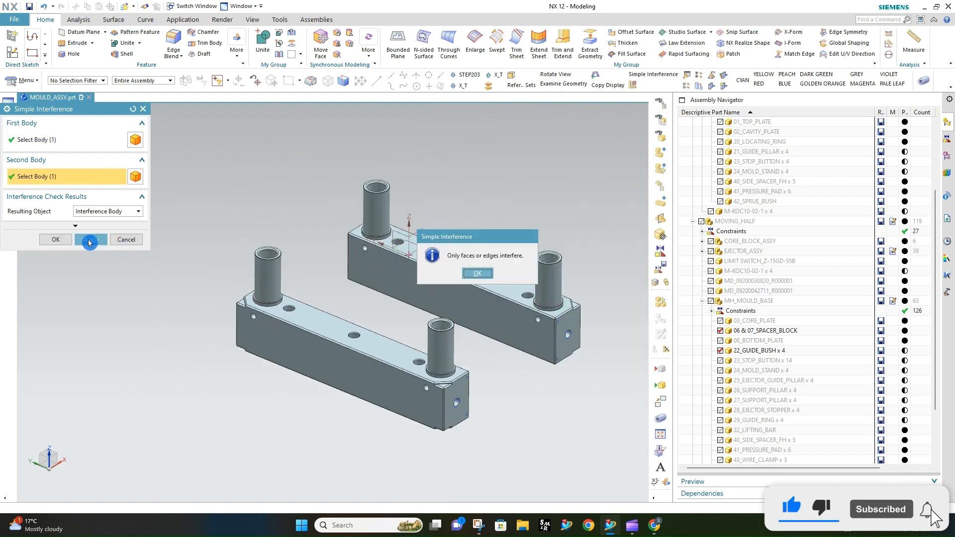
click(477, 277)
Run a Simple Interference check between the rear spacer block and its remaining guide bush, creating an interference body, and finish the command
scroll(533, 294, up, 4)
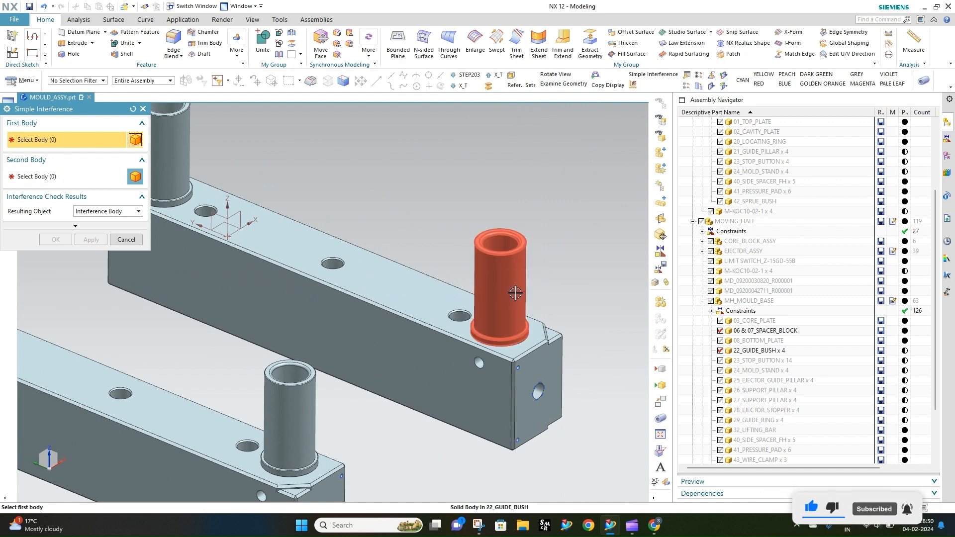
click(486, 382)
click(505, 318)
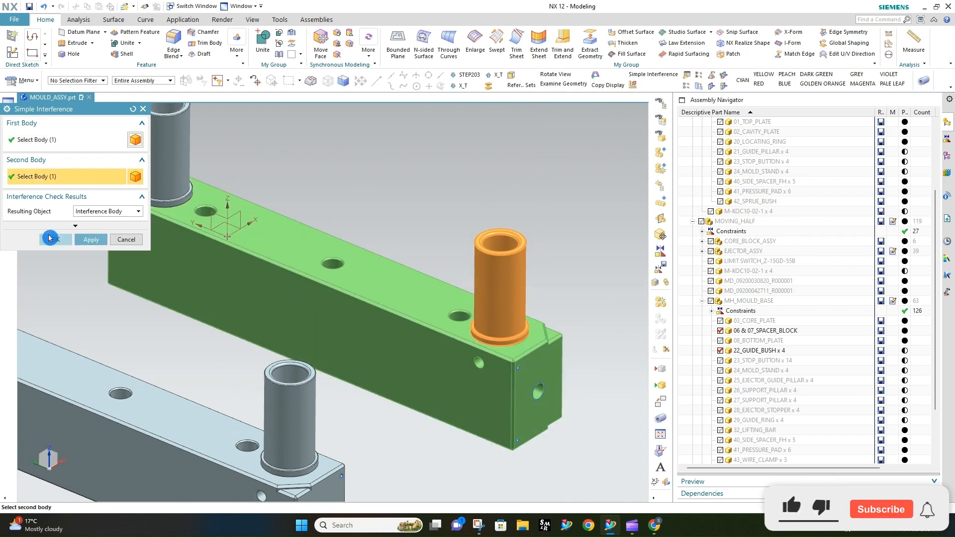
click(64, 243)
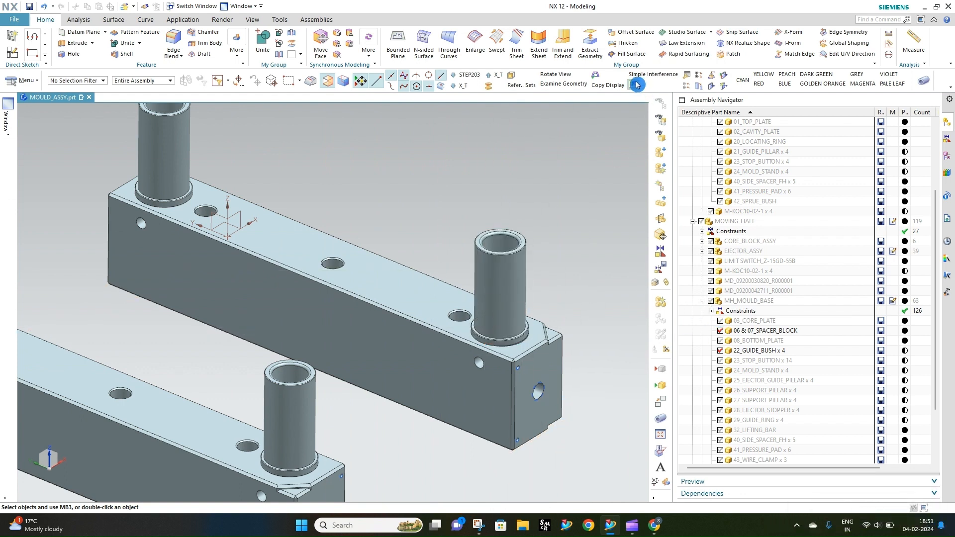
Hide 06 & 07_SPACER_BLOCK and 22_GUIDE_BUSH x 4 to isolate the interference body, and inspect its shape
click(721, 331)
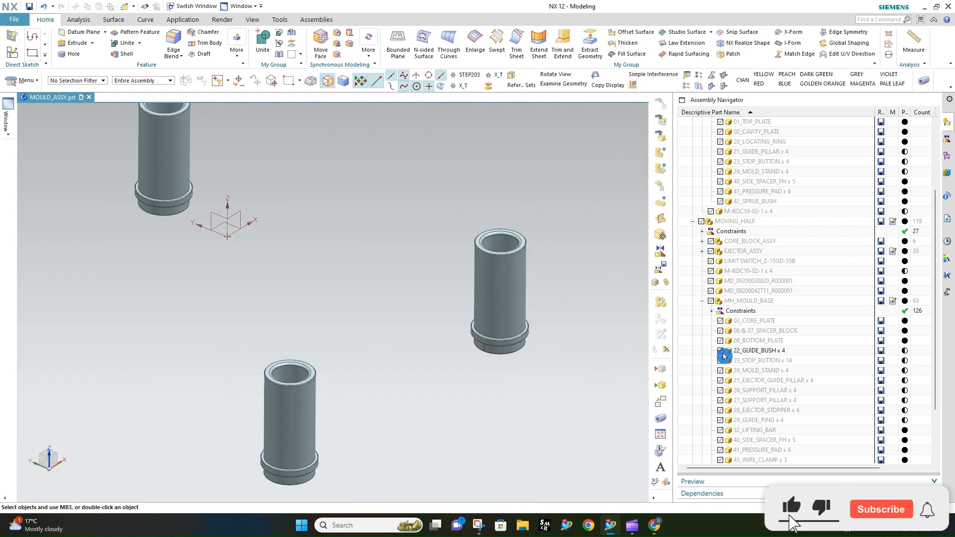
click(720, 351)
scroll(486, 333, up, 5)
mouse_move(475, 302)
middle_down()
mouse_move(493, 263)
mouse_move(487, 292)
middle_up()
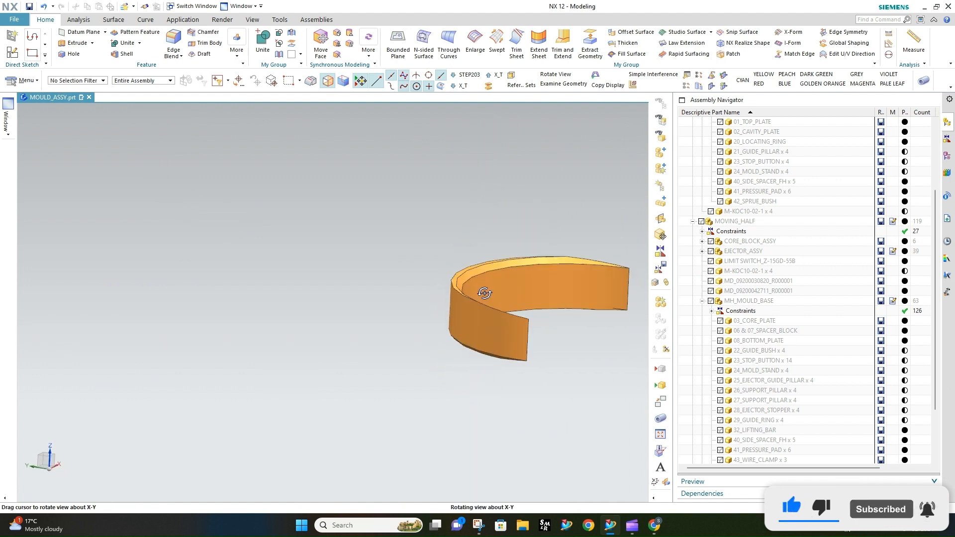
Delete the interference body, Body (1), from the model history of MOULD_ASSY
click(947, 156)
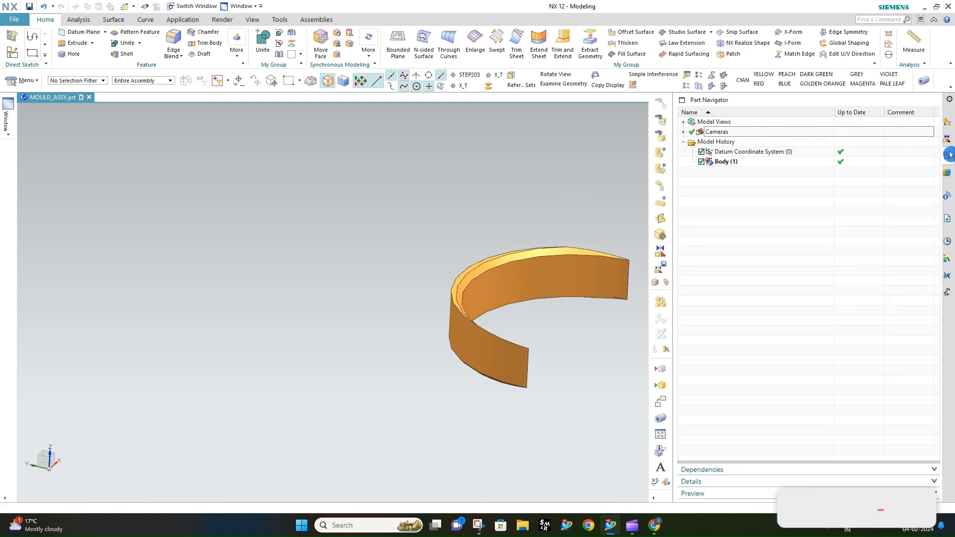
click(726, 162)
key(Delete)
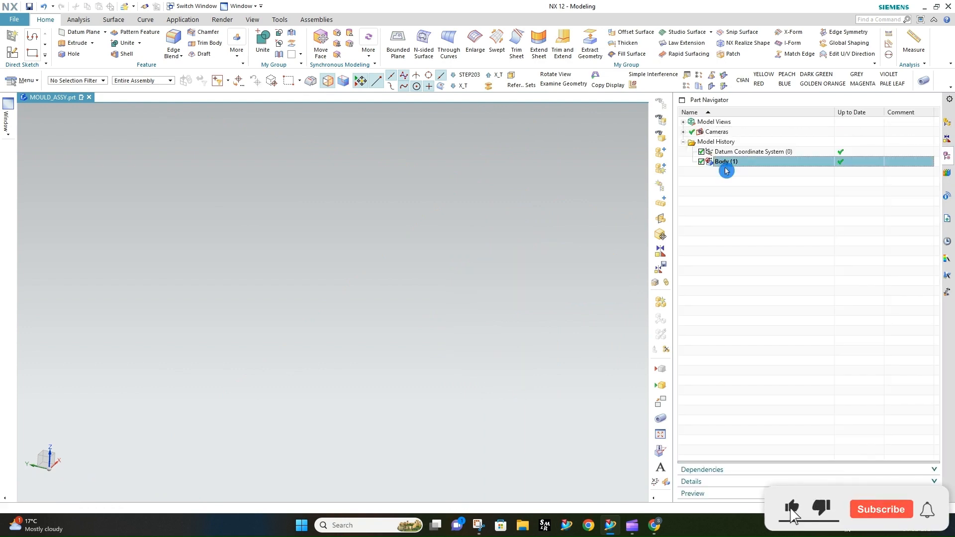
Show 06 & 07_SPACER_BLOCK again and inspect the guide bush holes at the ends of both blocks
click(947, 122)
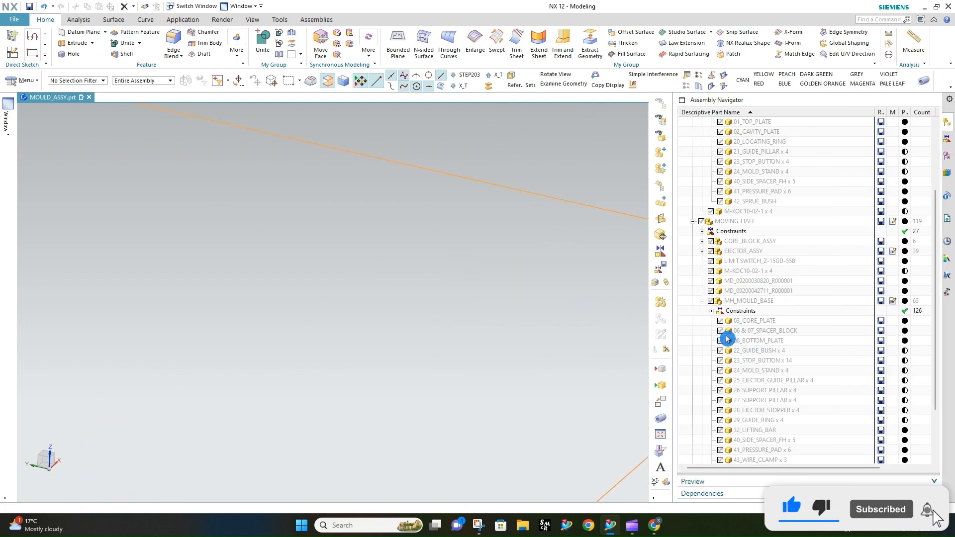
click(722, 331)
middle_drag(428, 292, 505, 383)
scroll(506, 384, down, 1)
scroll(326, 450, up, 2)
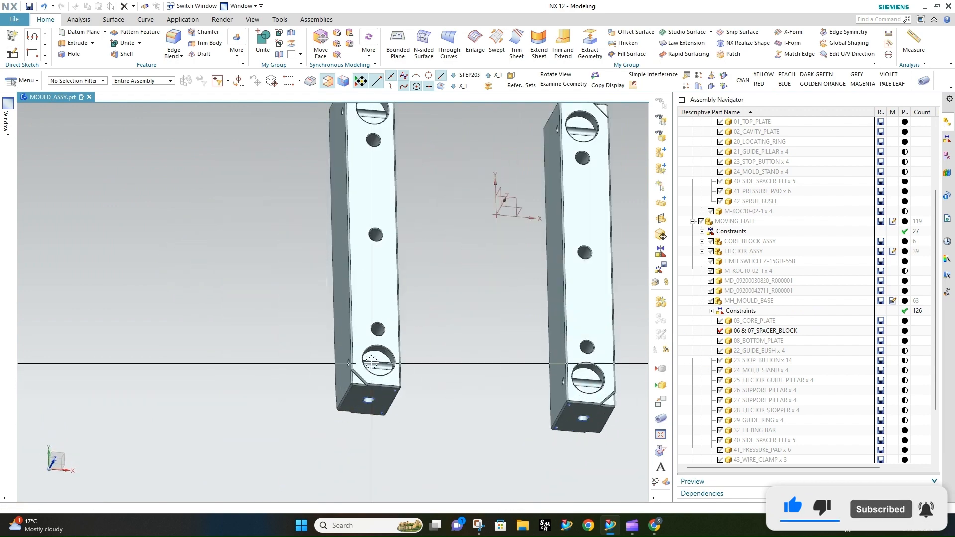
scroll(605, 373, up, 3)
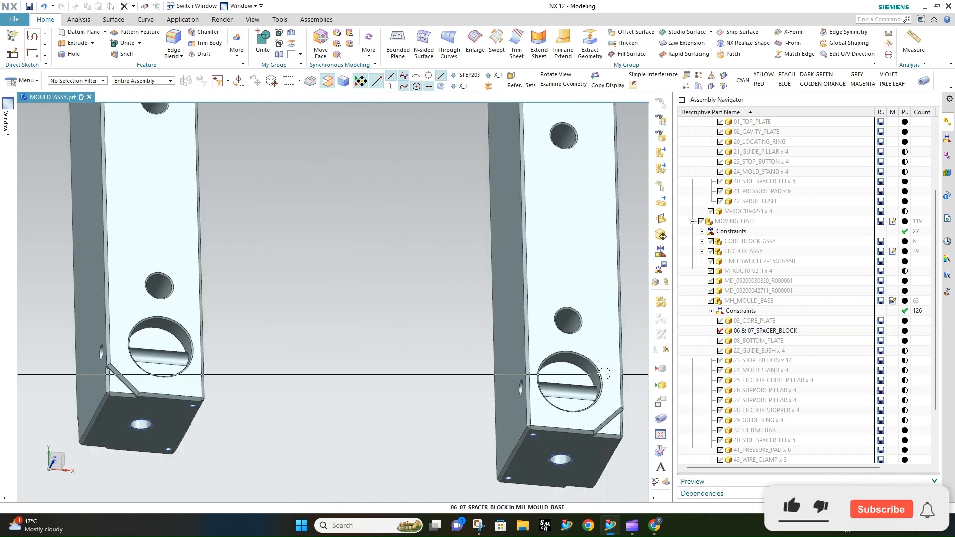
scroll(605, 373, up, 2)
scroll(402, 349, down, 3)
scroll(486, 362, up, 1)
middle_drag(486, 362, 537, 377)
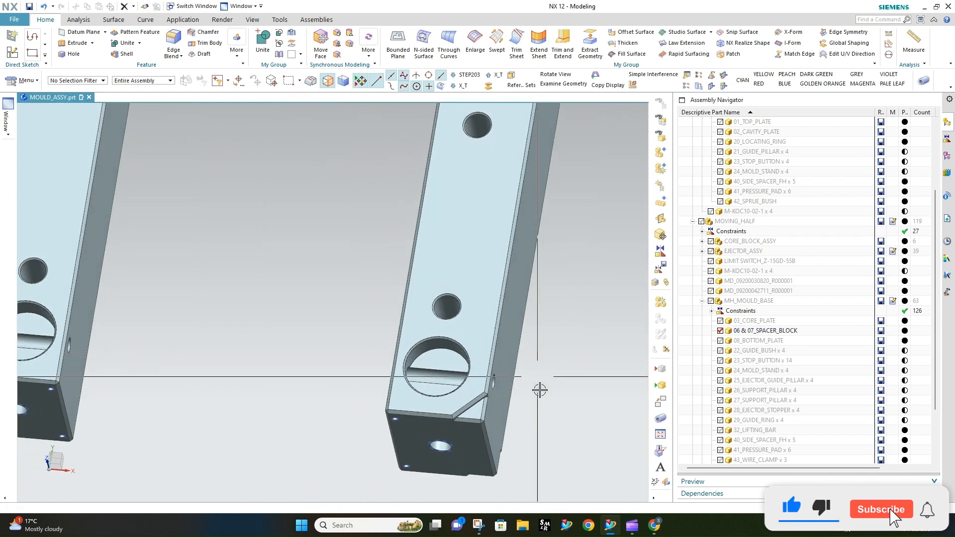
middle_drag(449, 369, 531, 413)
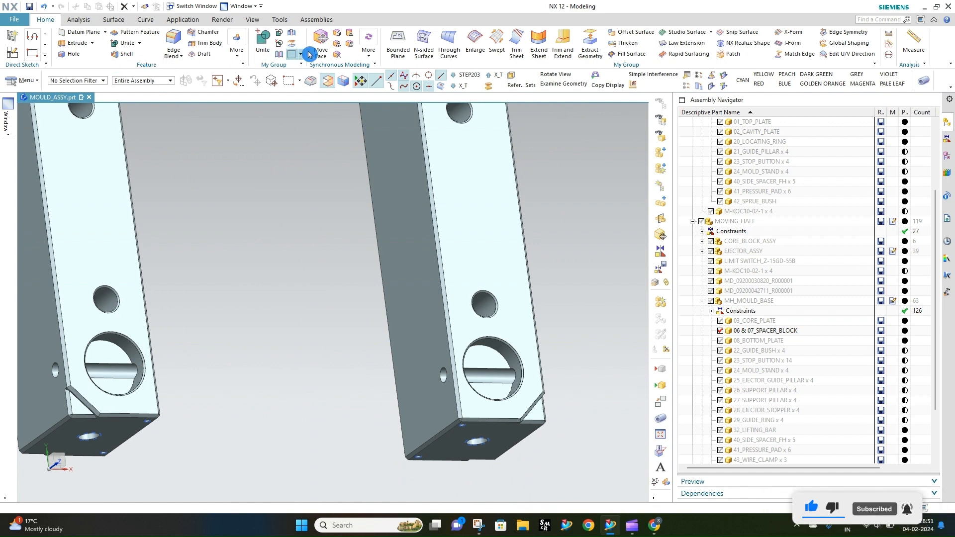
Make 06 & 07_SPACER_BLOCK the work part and move the eight faces of the interfering guide bush hole 2 mm along Y with Move Face
click(789, 330)
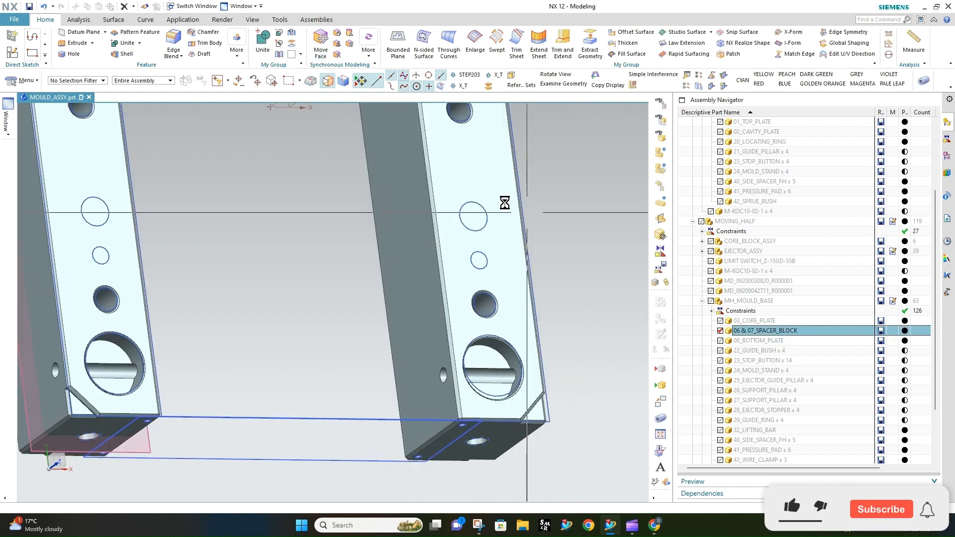
click(328, 42)
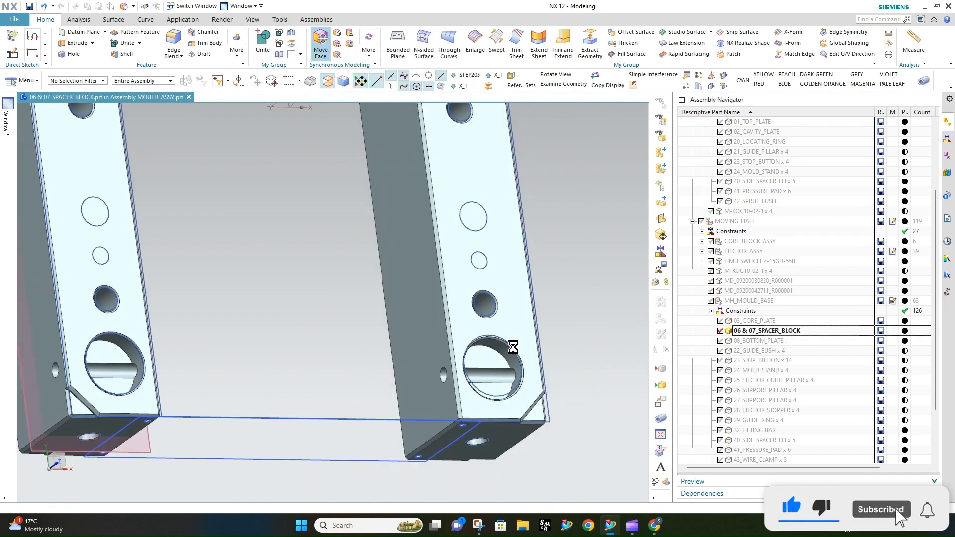
scroll(502, 350, up, 5)
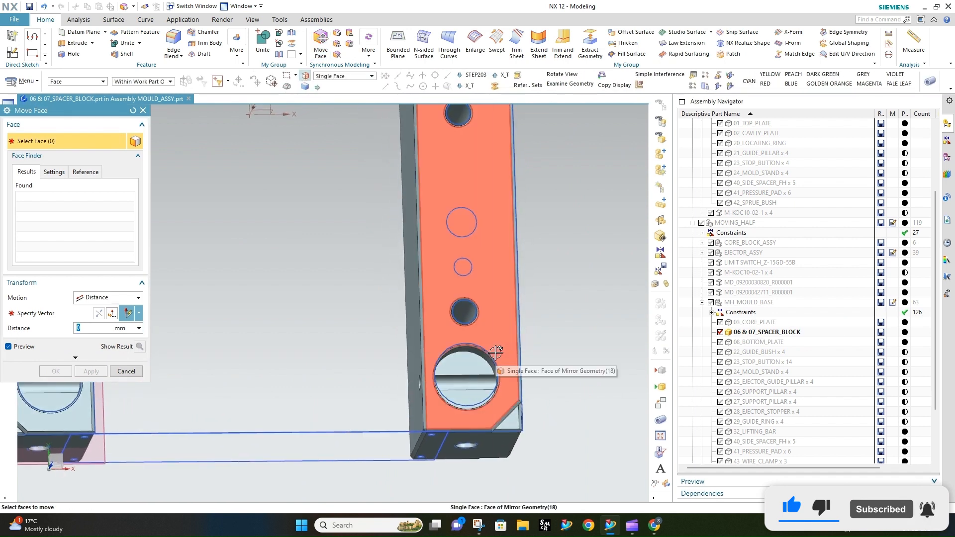
key(F8)
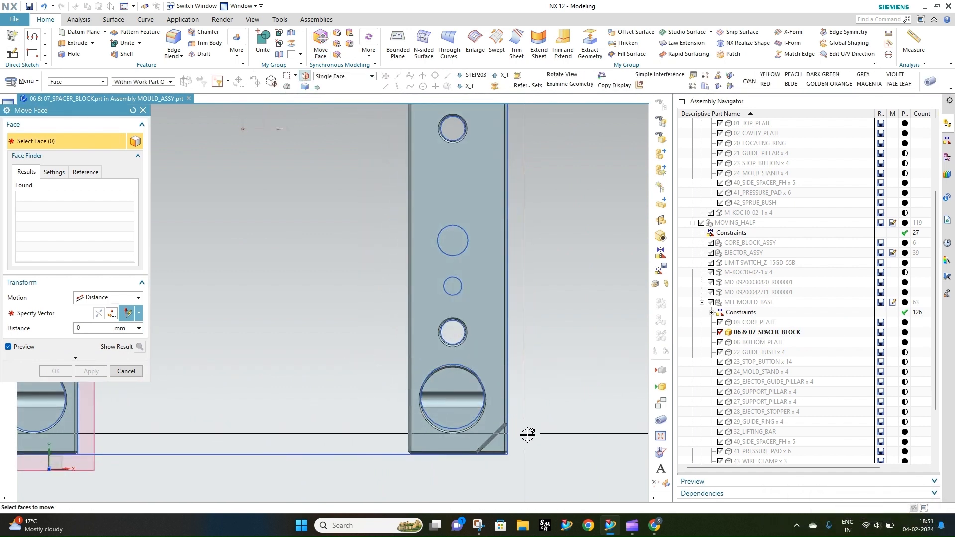
drag(528, 435, 533, 439)
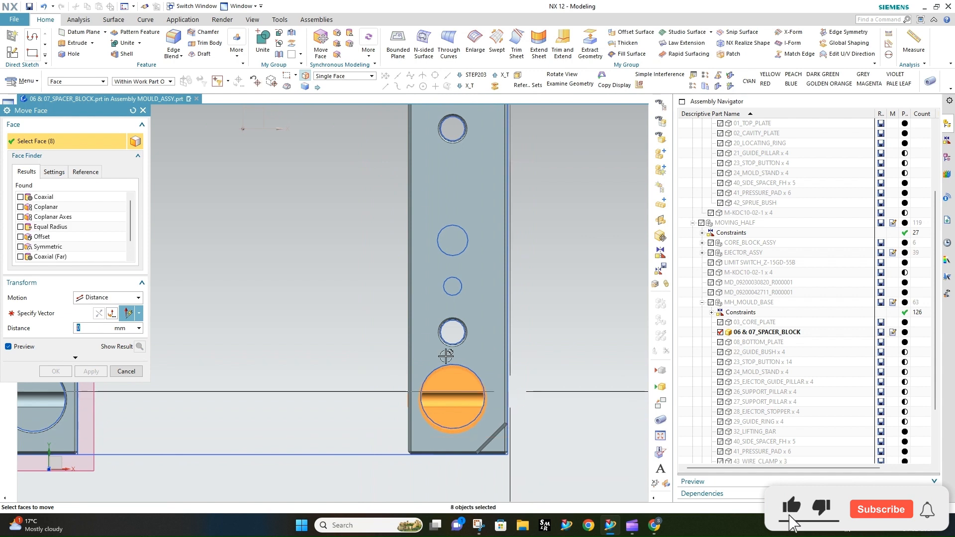
click(55, 316)
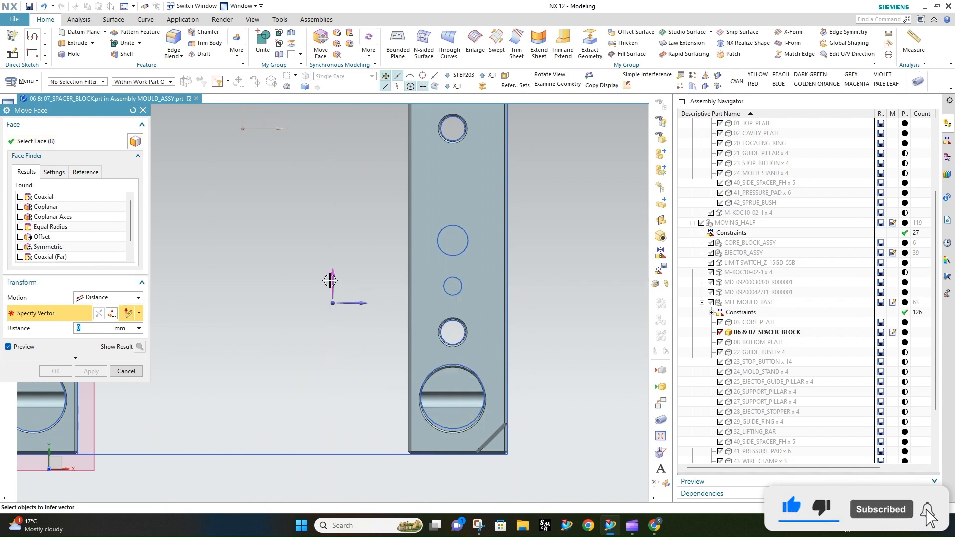
click(354, 303)
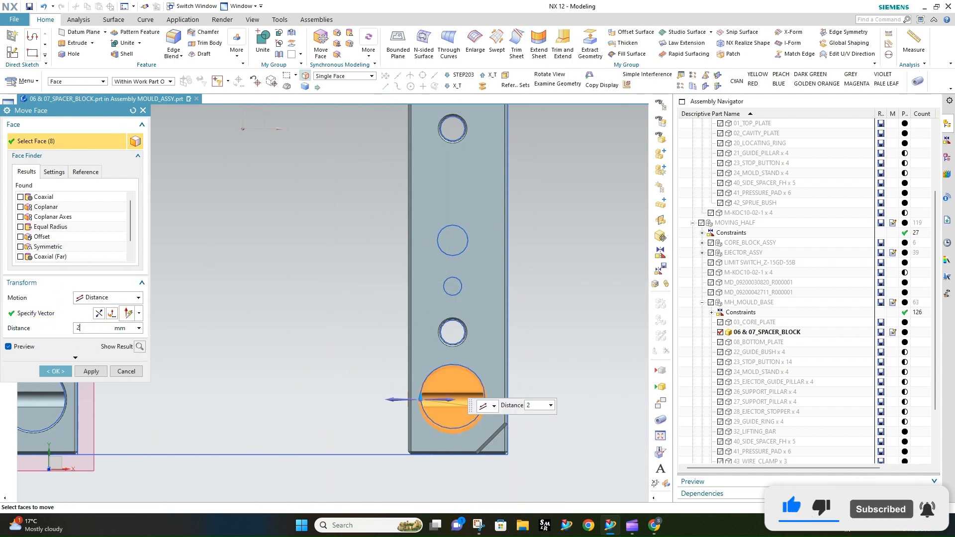
scroll(450, 398, down, 5)
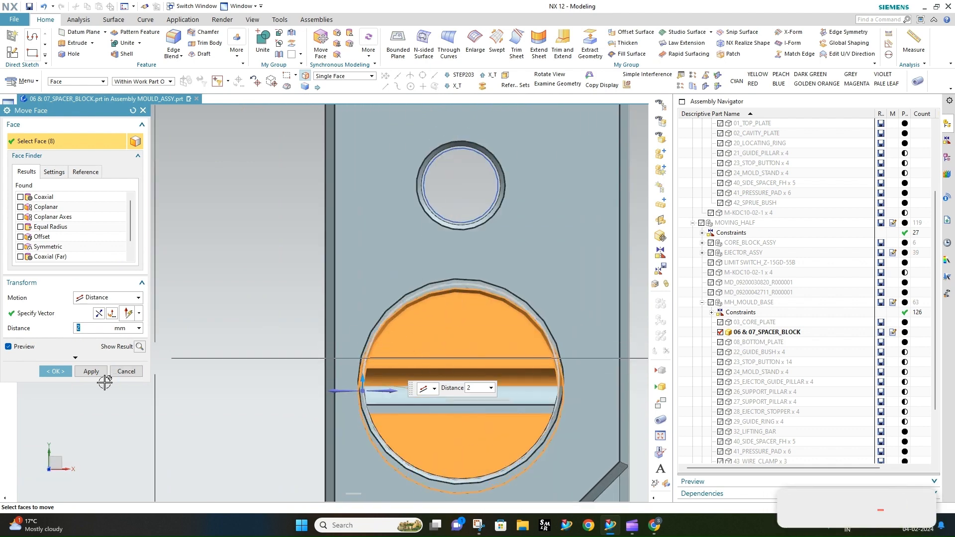
click(56, 371)
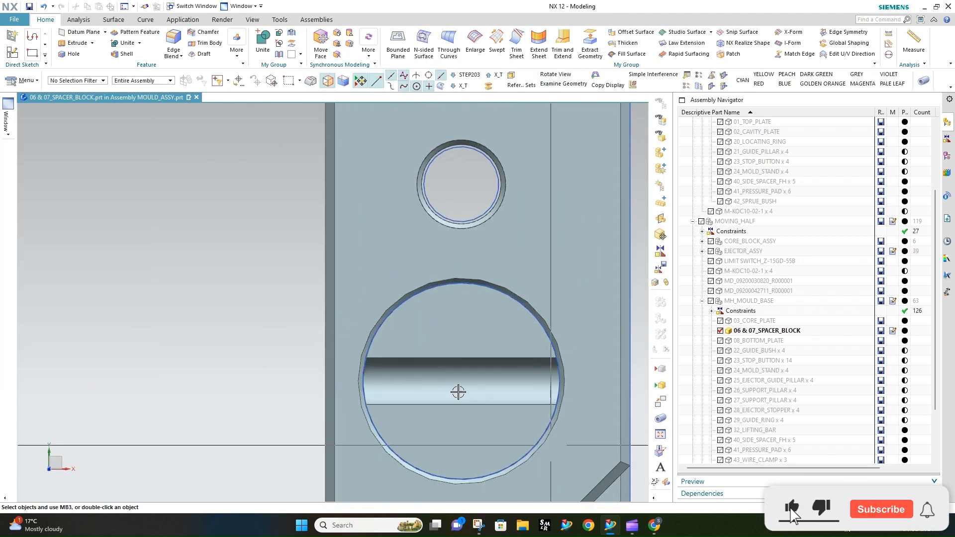
Make MOULD_ASSY the work part again and show 22_GUIDE_BUSH x 4 alongside the spacer blocks
scroll(304, 286, up, 3)
scroll(428, 342, up, 3)
middle_drag(418, 326, 426, 279)
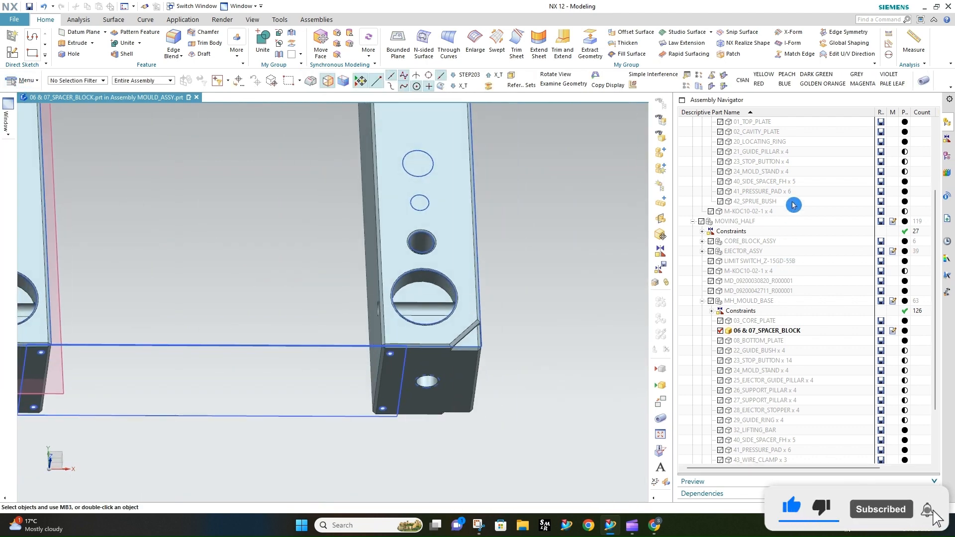
scroll(784, 194, up, 4)
double_click(750, 134)
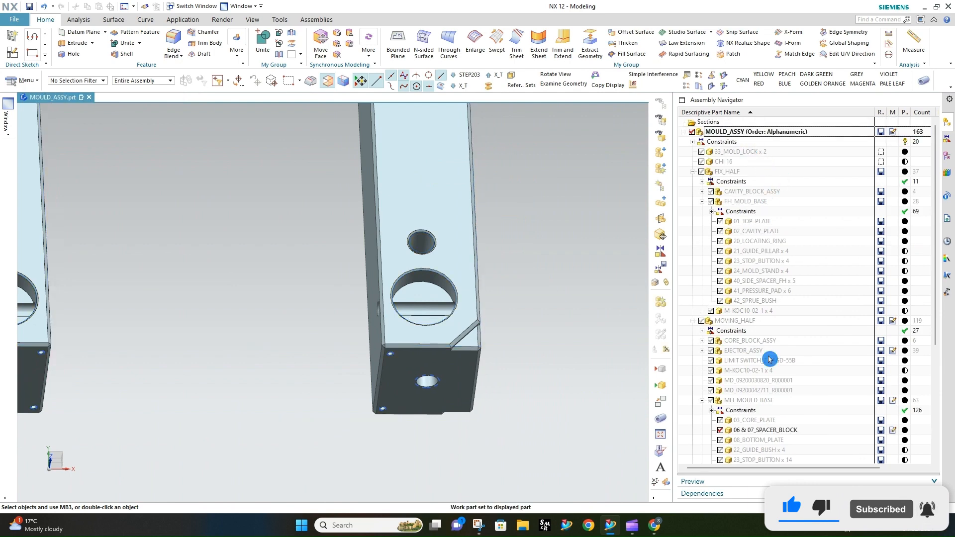
click(720, 450)
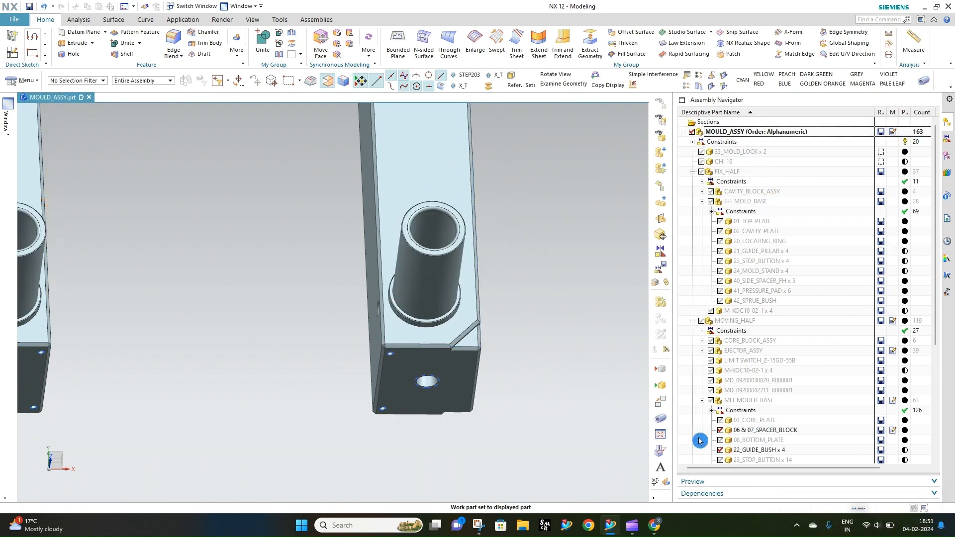
Recheck the guide bush in the moved hole against its spacer block with Simple Interference and close the check
click(646, 74)
click(412, 175)
click(437, 258)
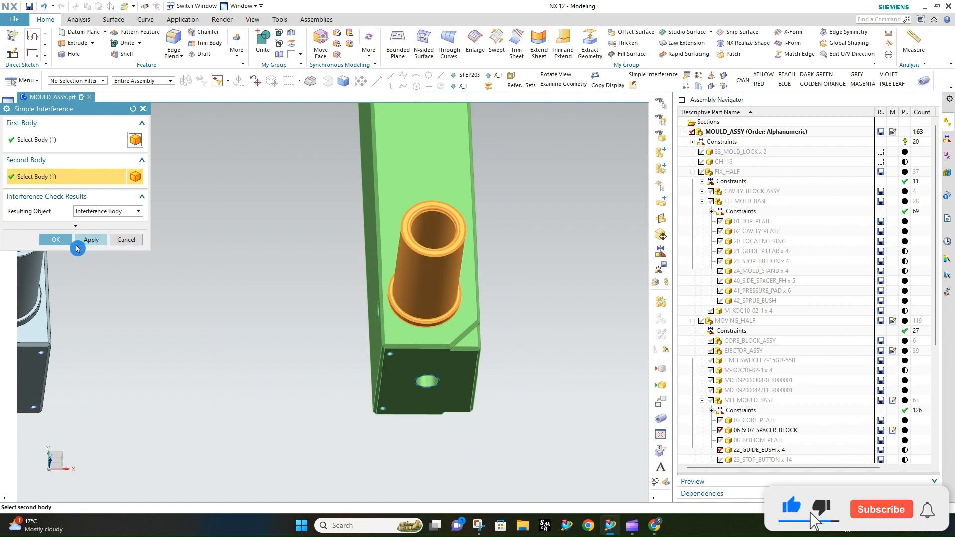
click(91, 240)
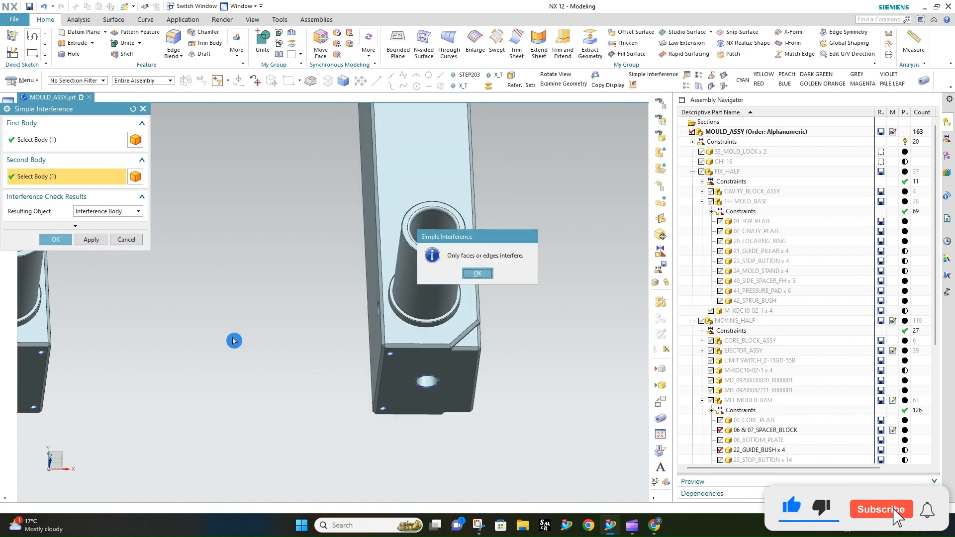
click(482, 277)
scroll(481, 348, down, 2)
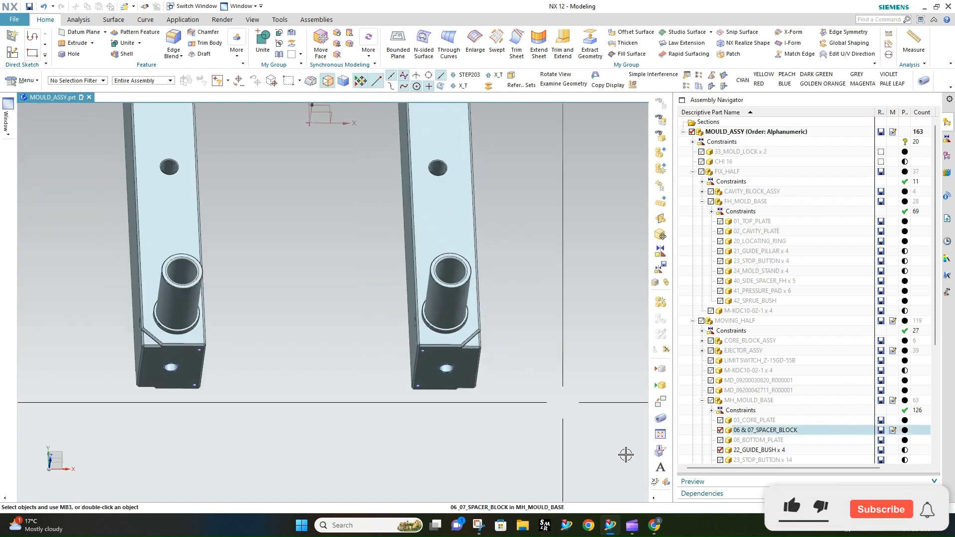
Switch to Snipping Tool and enlarge the interference snip to read the pairs listed below the highlighted one
mouse_move(634, 529)
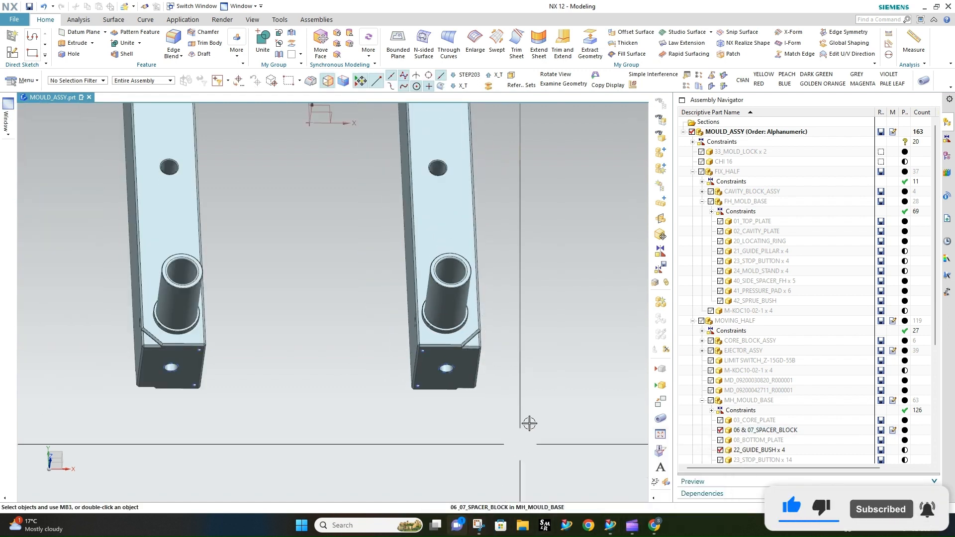
click(458, 525)
click(456, 527)
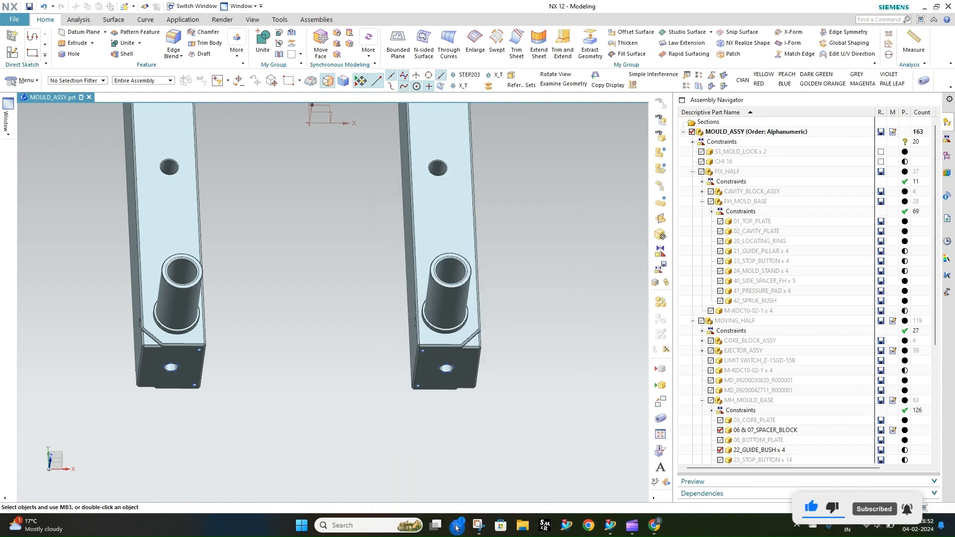
click(479, 524)
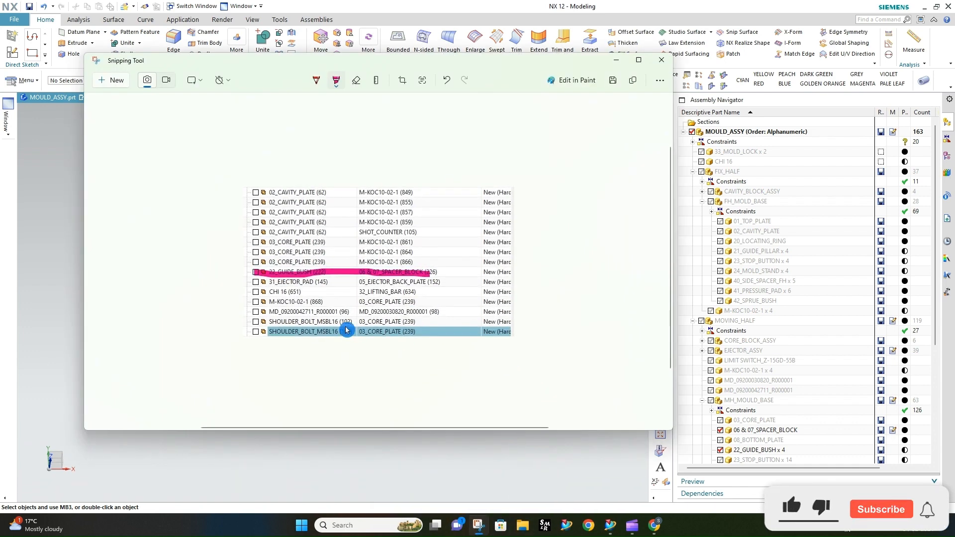
ctrl+scroll(300, 296, up, 4)
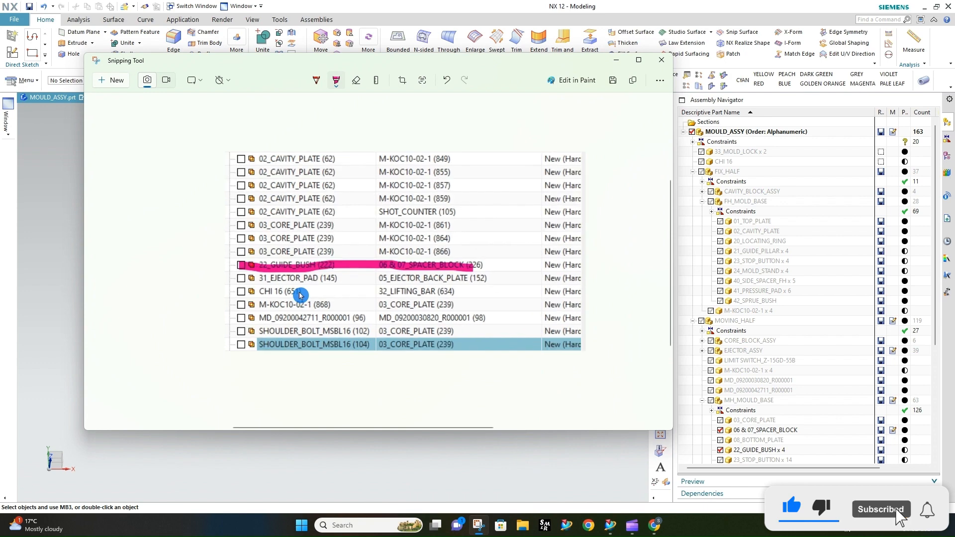
Highlight the 31_EJECTOR_PAD and 05_EJECTOR_BACK_PLATE interference row in yellow on the snip
click(336, 80)
click(246, 279)
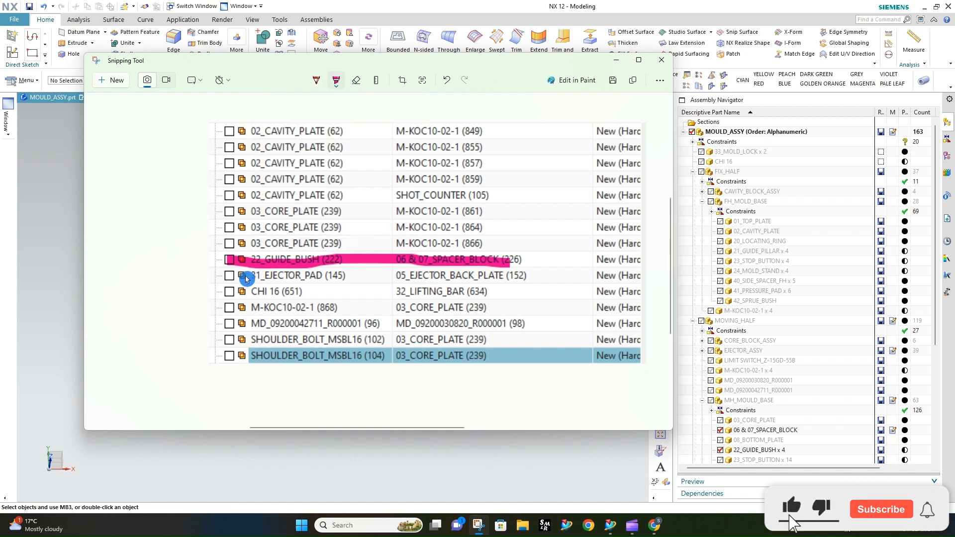
click(335, 81)
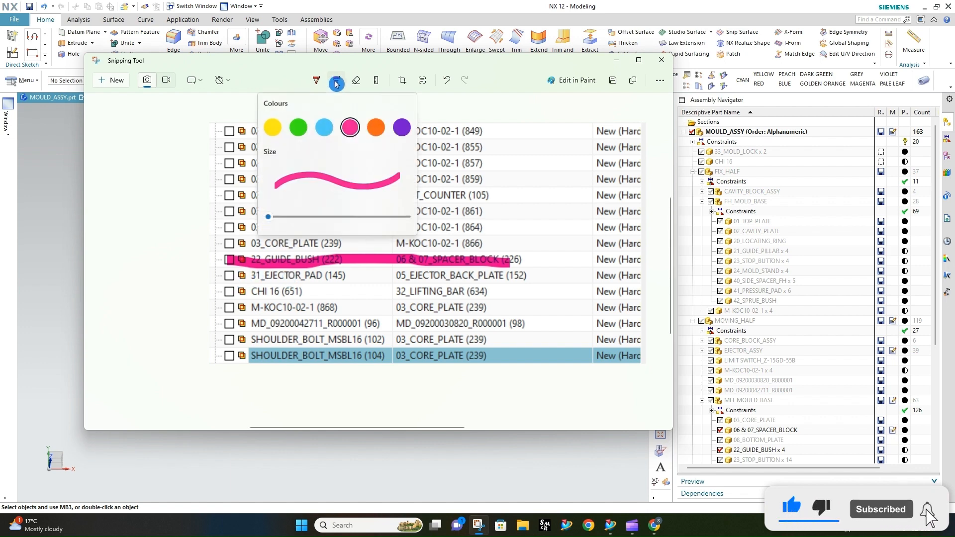
click(265, 128)
drag(229, 275, 389, 279)
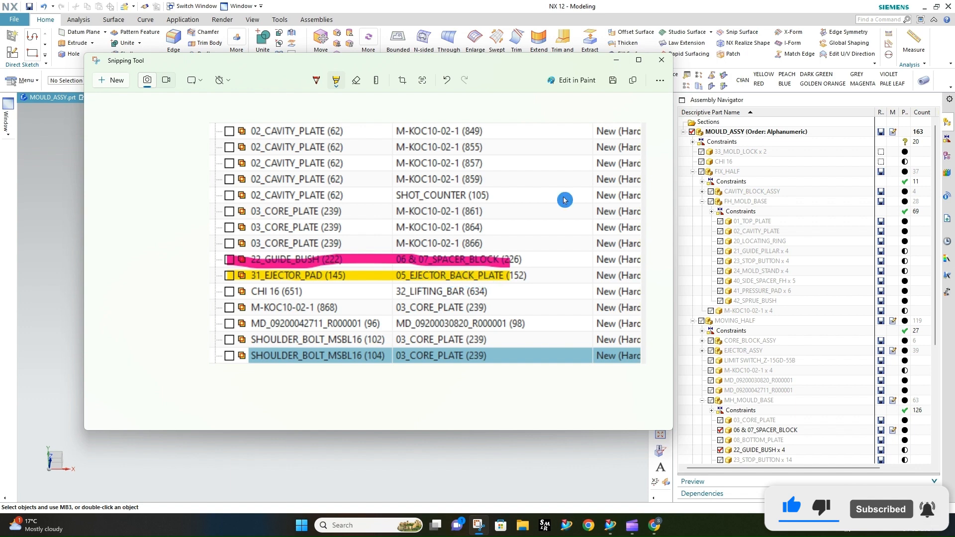
Switch to NX, hide the spacer blocks and guide bushes, and show only 31_EJECTOR_PAD and 05_EJECTOR_BACK_PLATE from EJECTOR_ASSY
click(689, 14)
scroll(735, 342, down, 2)
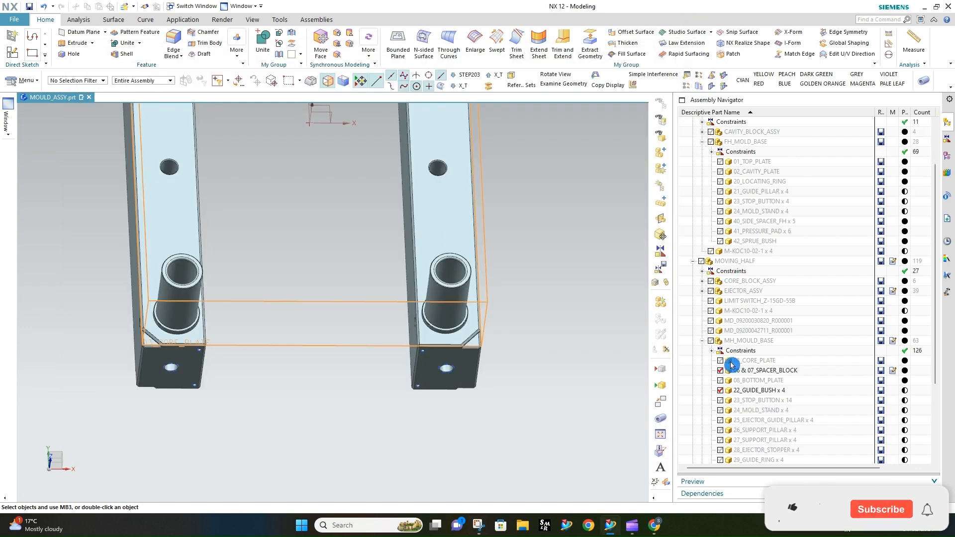
click(720, 370)
click(720, 391)
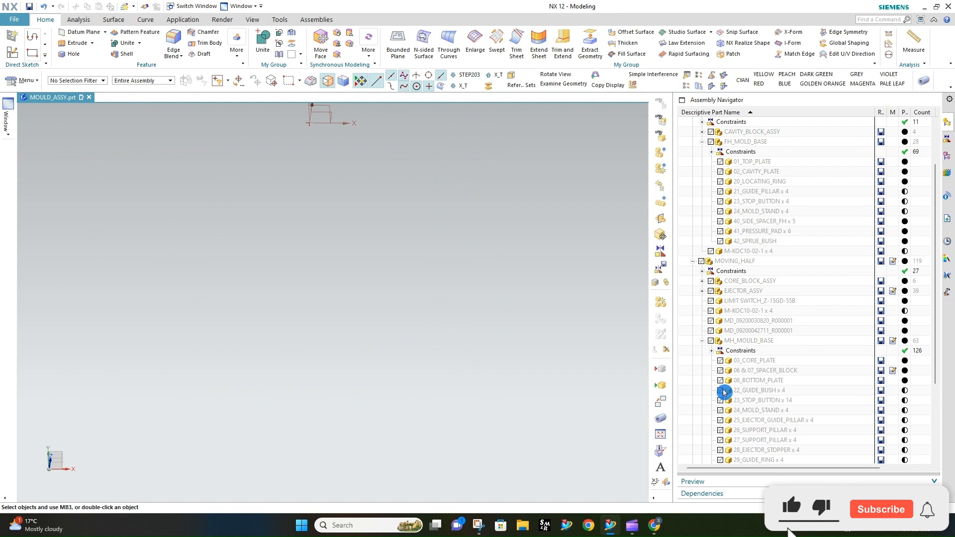
click(703, 291)
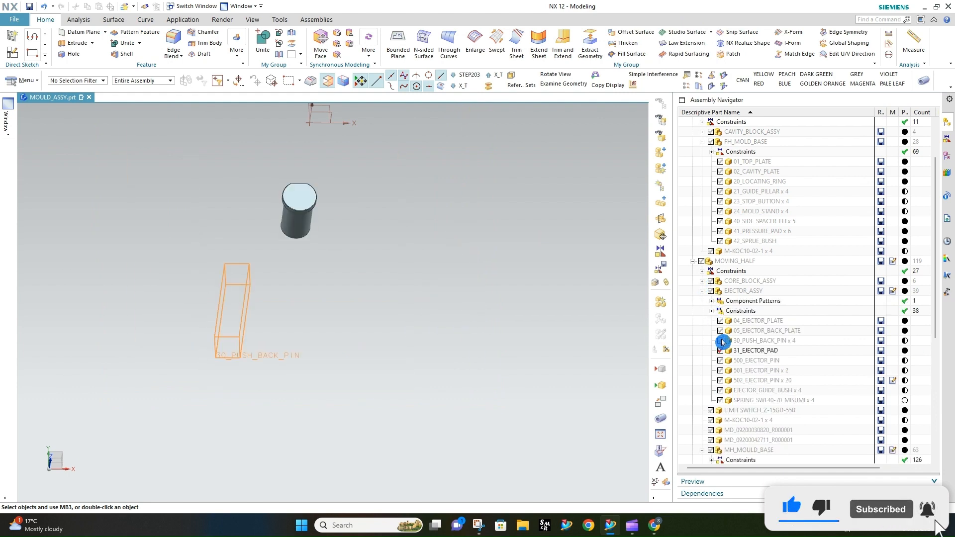
click(721, 331)
Examine up close how the corner of the ejector pad's flat meets its pocket in the ejector back plate
scroll(299, 219, down, 8)
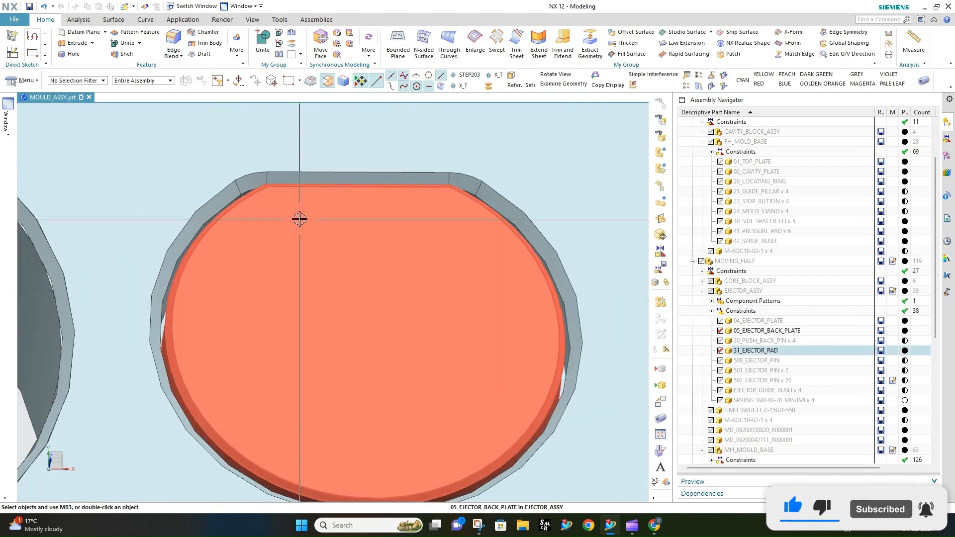
scroll(299, 219, down, 8)
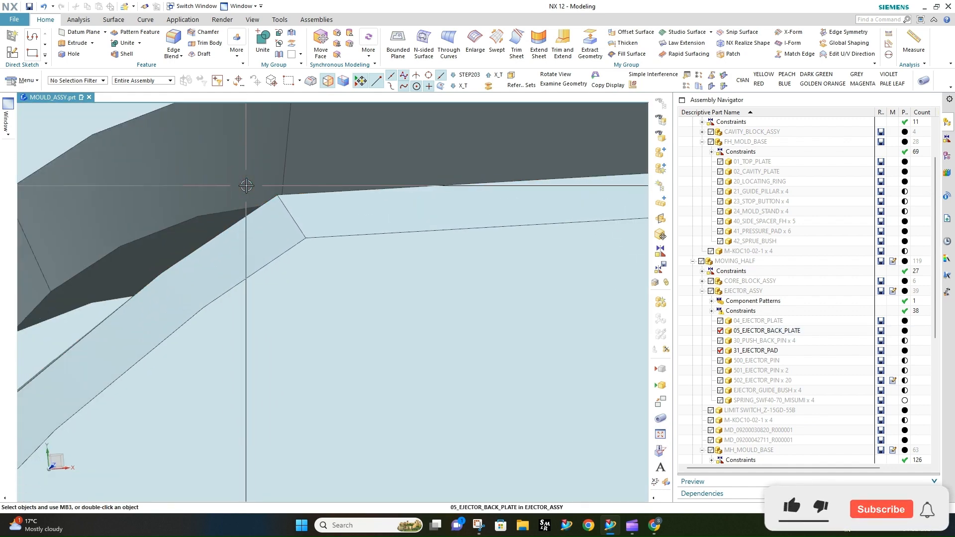
scroll(246, 185, down, 5)
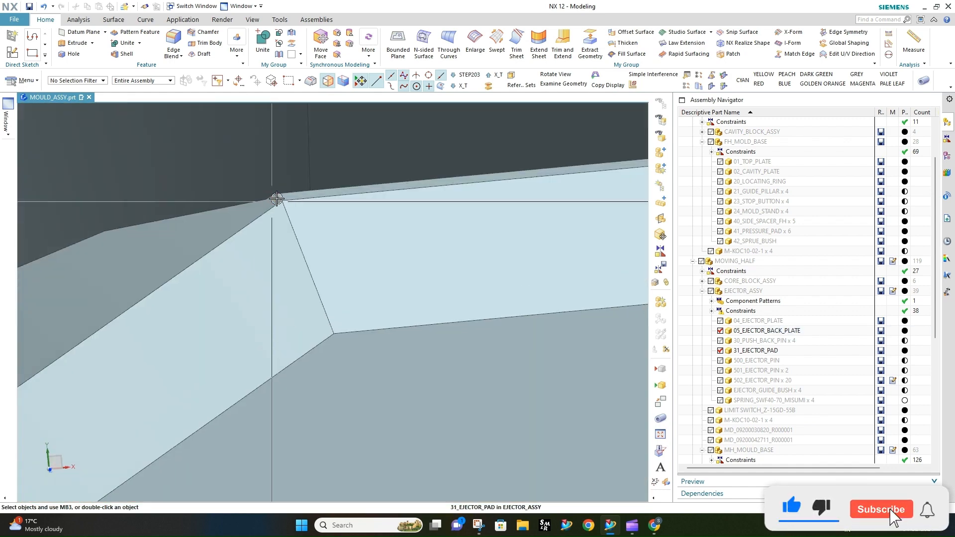
scroll(290, 201, down, 5)
scroll(294, 209, up, 6)
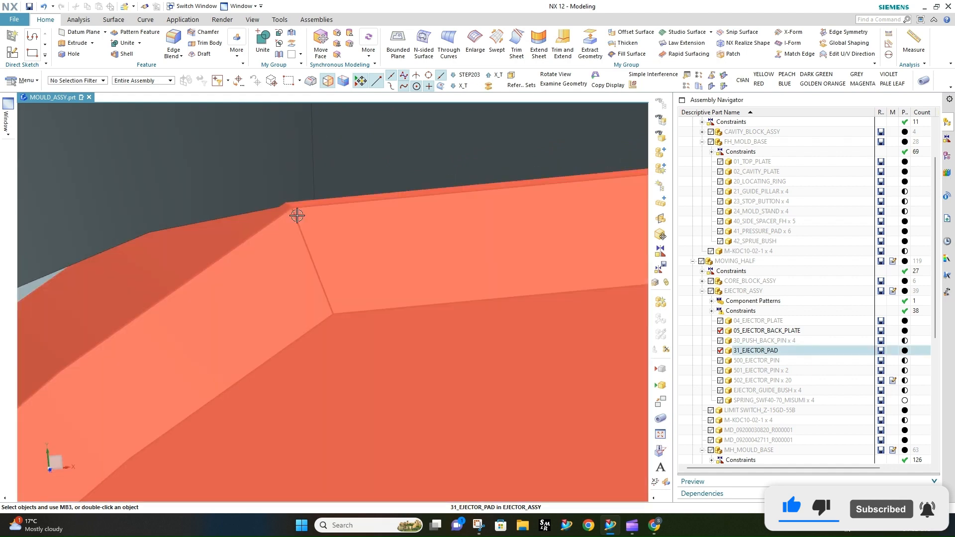
scroll(297, 215, up, 6)
middle_drag(298, 259, 311, 227)
scroll(441, 145, up, 4)
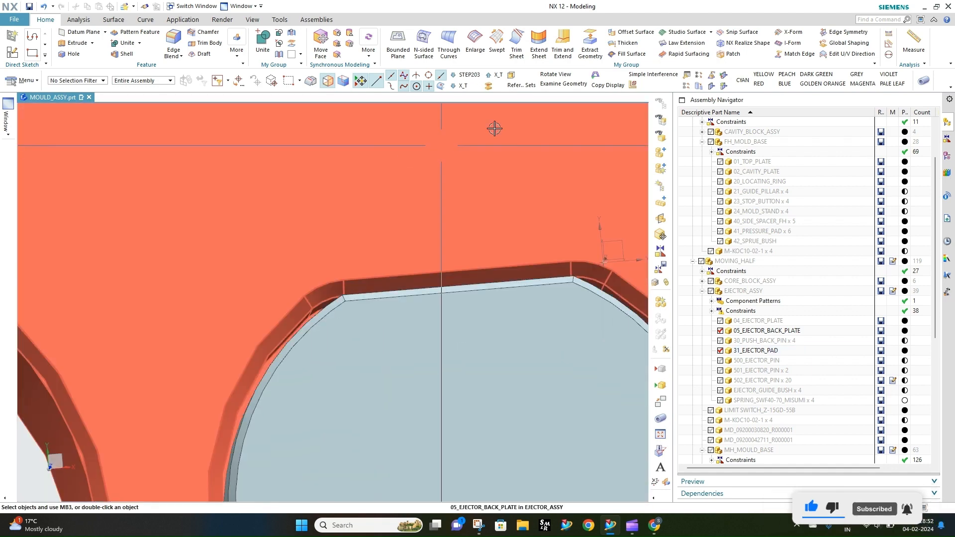
Check 05_EJECTOR_BACK_PLATE against 31_EJECTOR_PAD with Simple Interference, using Interference Body as the resulting object
click(660, 77)
scroll(418, 189, up, 3)
click(386, 218)
click(382, 318)
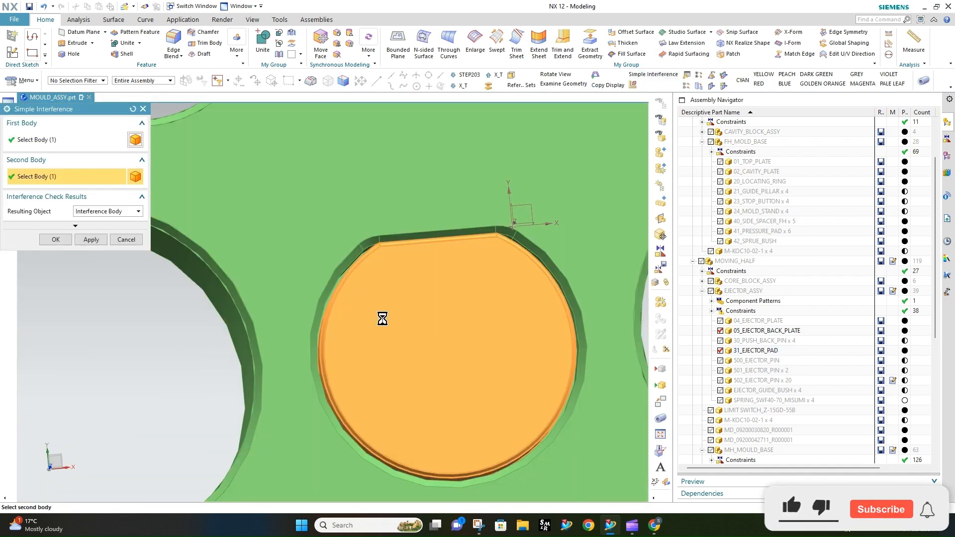
click(56, 238)
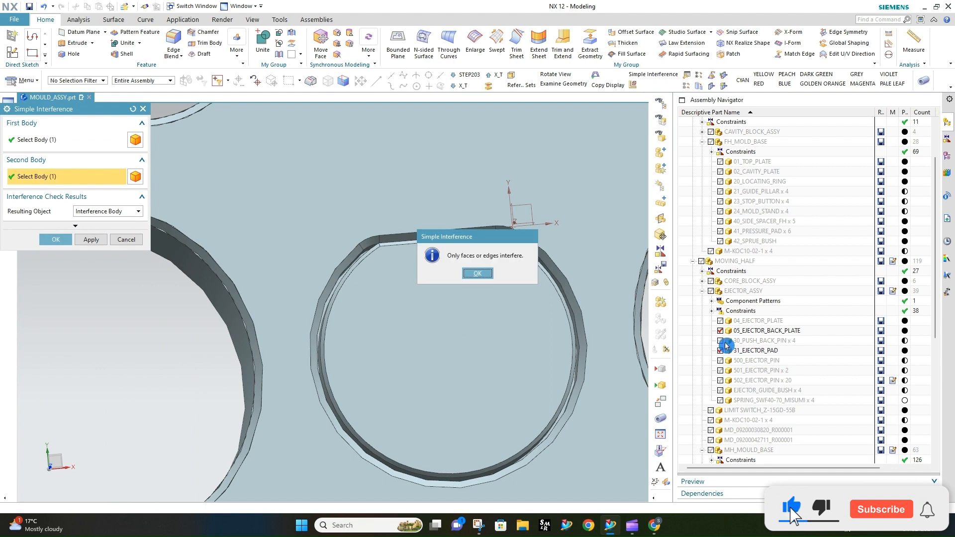
click(473, 277)
Inspect the opposite corner of the pad's flat and repeat Simple Interference between the ejector pad and the back plate
scroll(485, 249, down, 6)
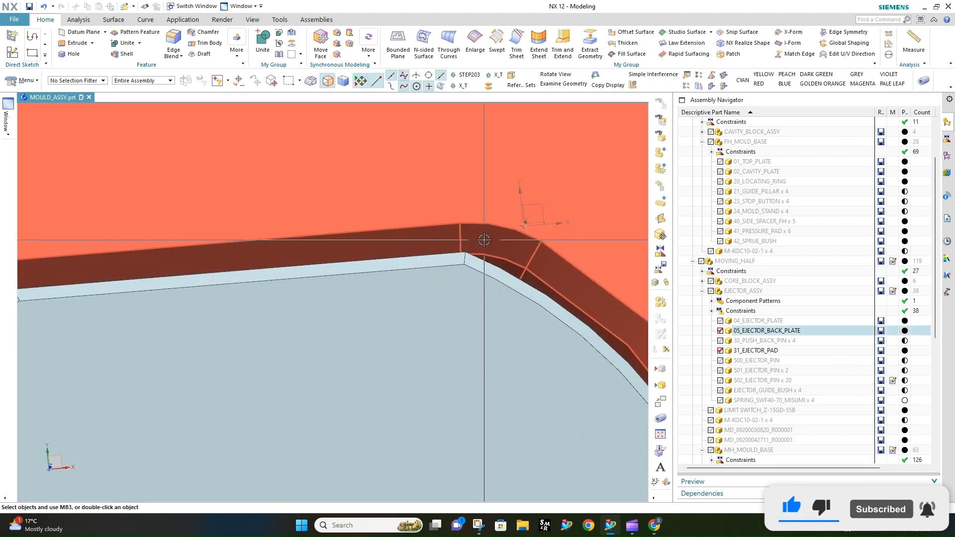
right_click(477, 248)
click(518, 316)
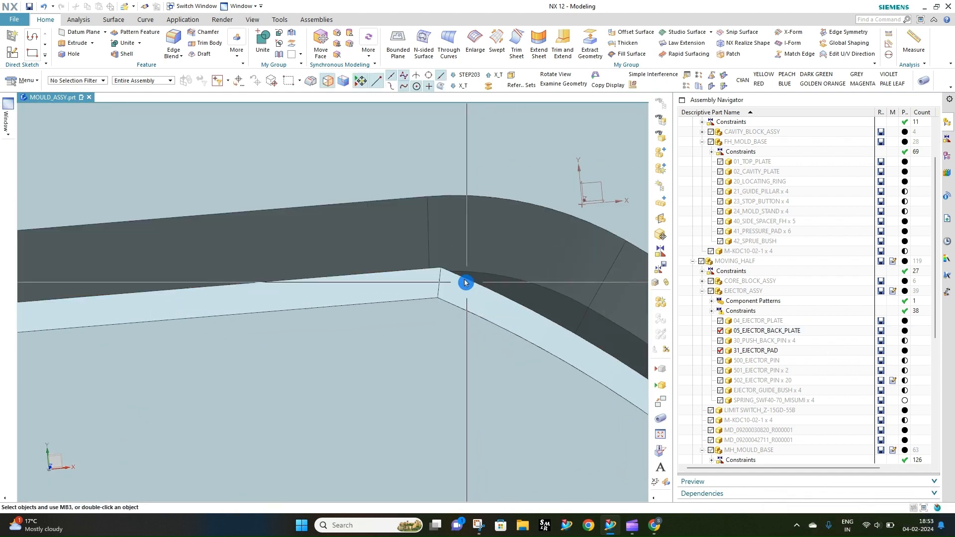
middle_drag(464, 278, 440, 286)
scroll(454, 266, up, 6)
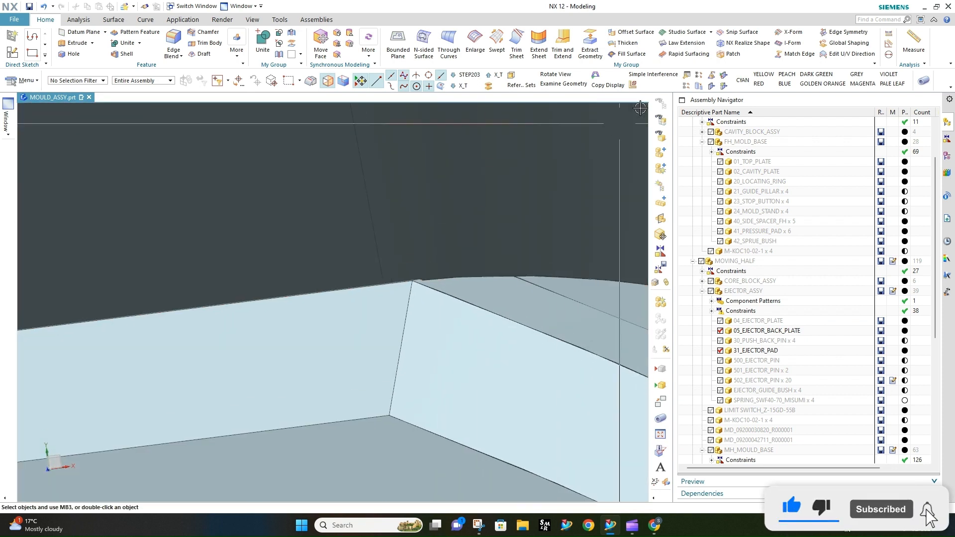
click(661, 78)
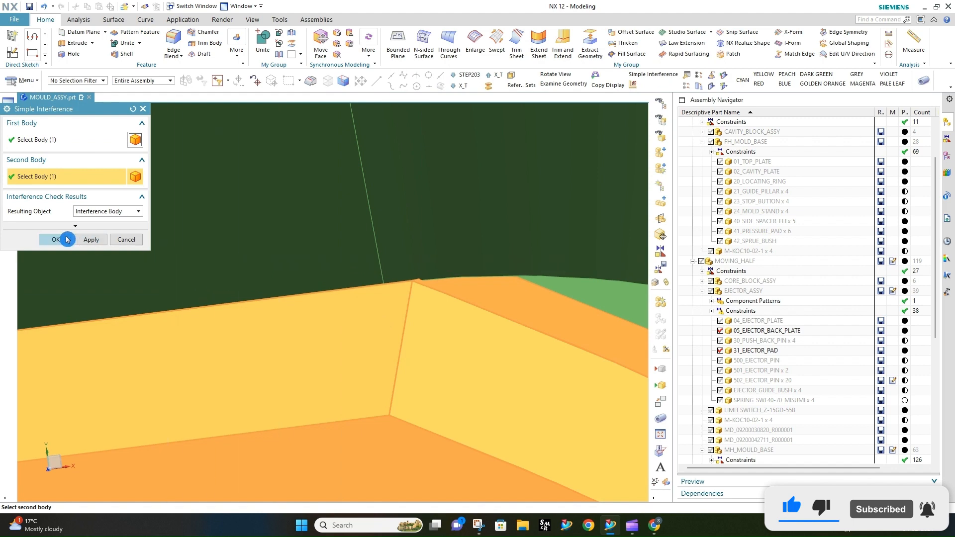
click(66, 239)
click(478, 273)
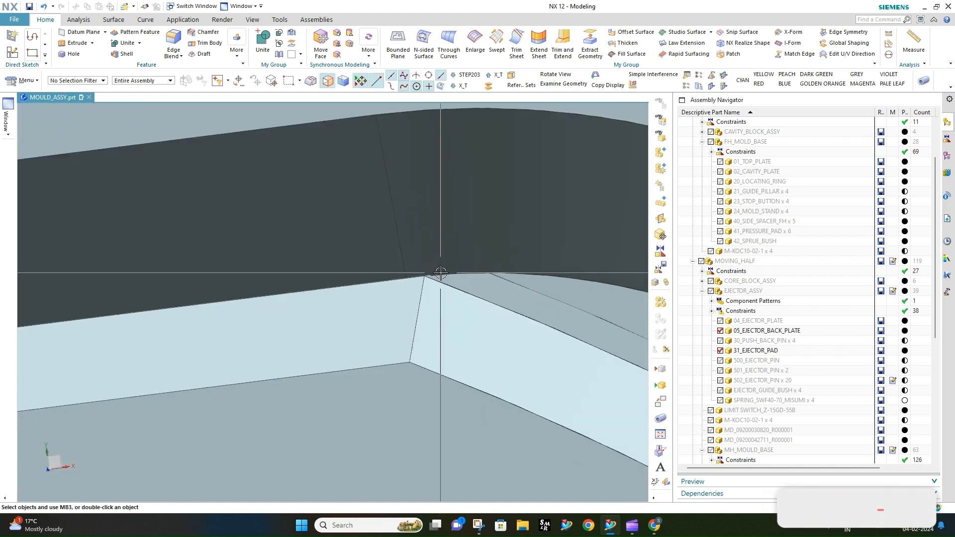
Make 31_EJECTOR_PAD the work part for editing its sharp corners in the back plate pocket
scroll(441, 273, down, 12)
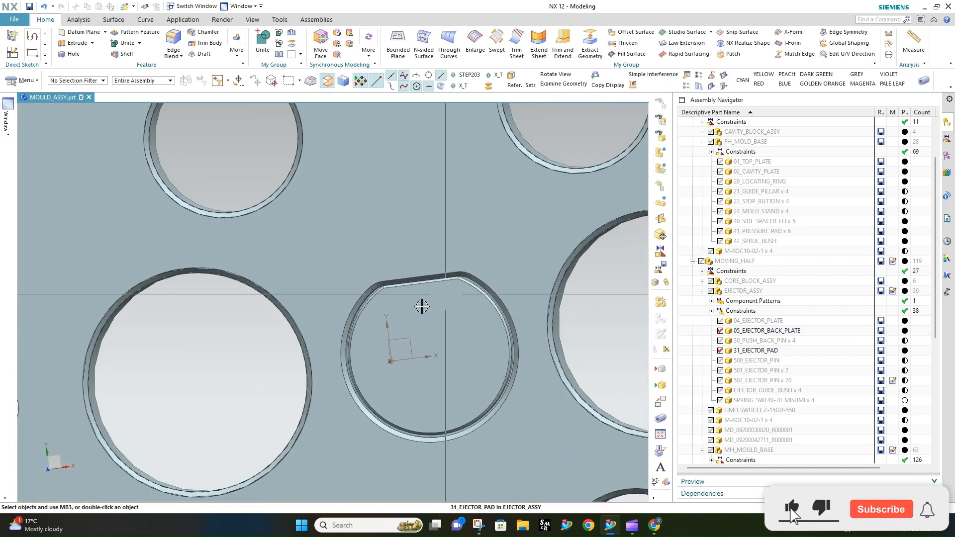
scroll(422, 307, up, 5)
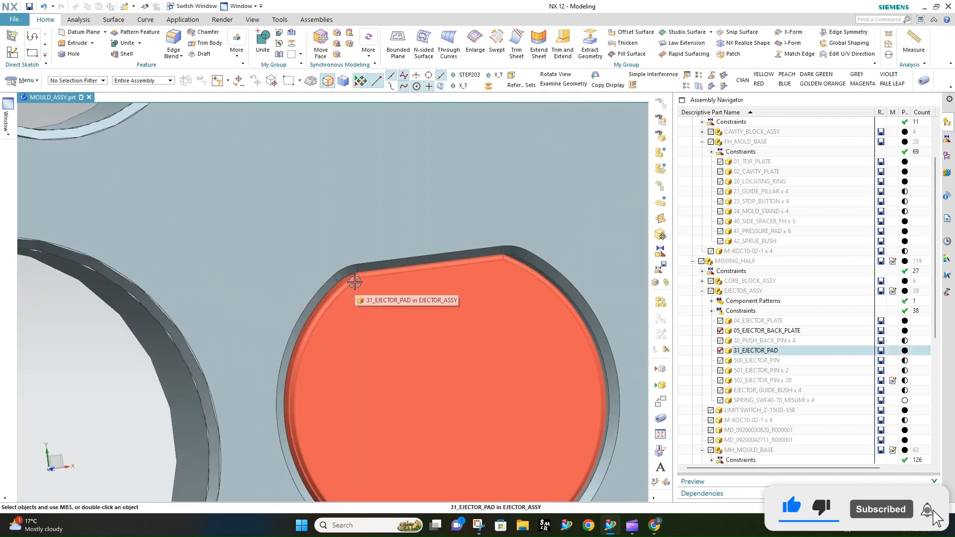
click(502, 525)
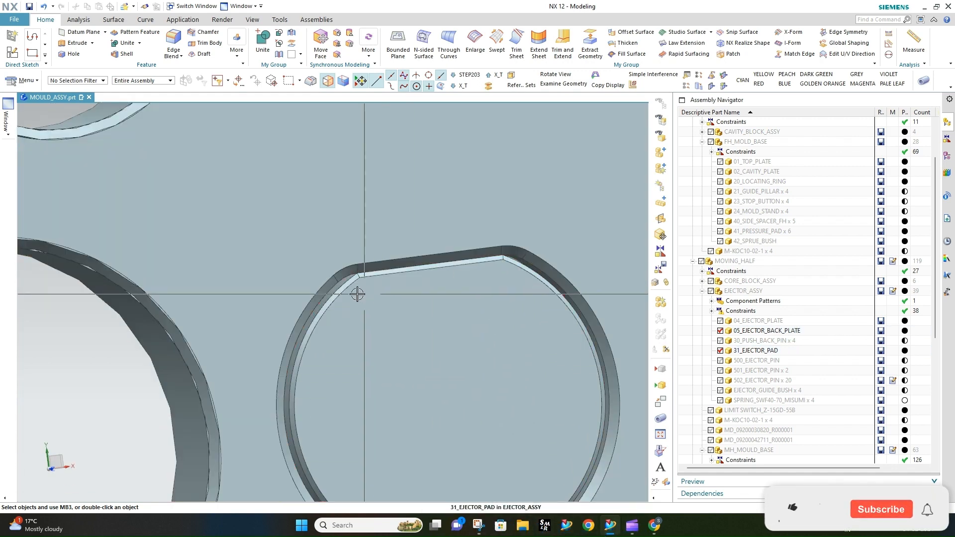
scroll(357, 294, up, 10)
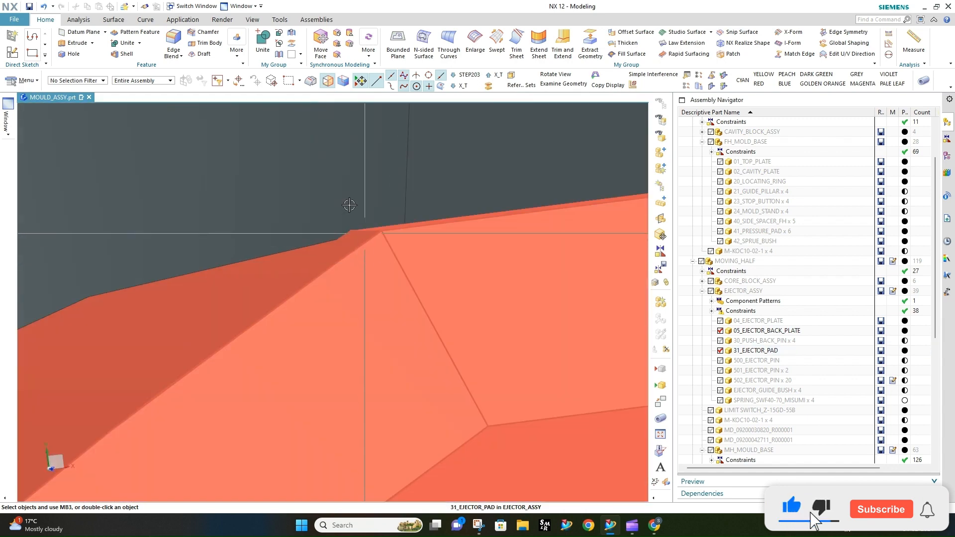
click(202, 31)
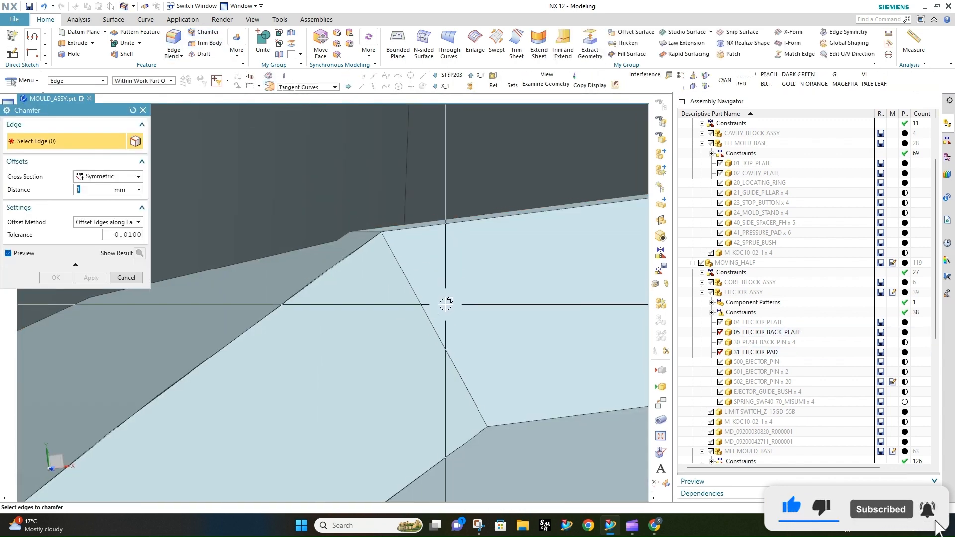
key(Escape)
double_click(450, 283)
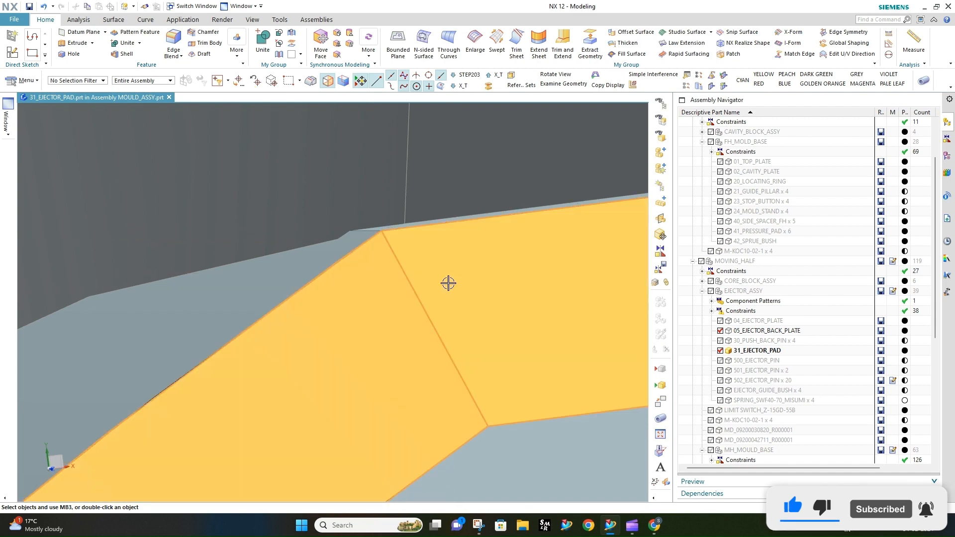
Edit the ejector pad's symmetric 0.5 mm chamfer to include the corner edges at both ends of the flat
double_click(448, 283)
scroll(301, 255, down, 7)
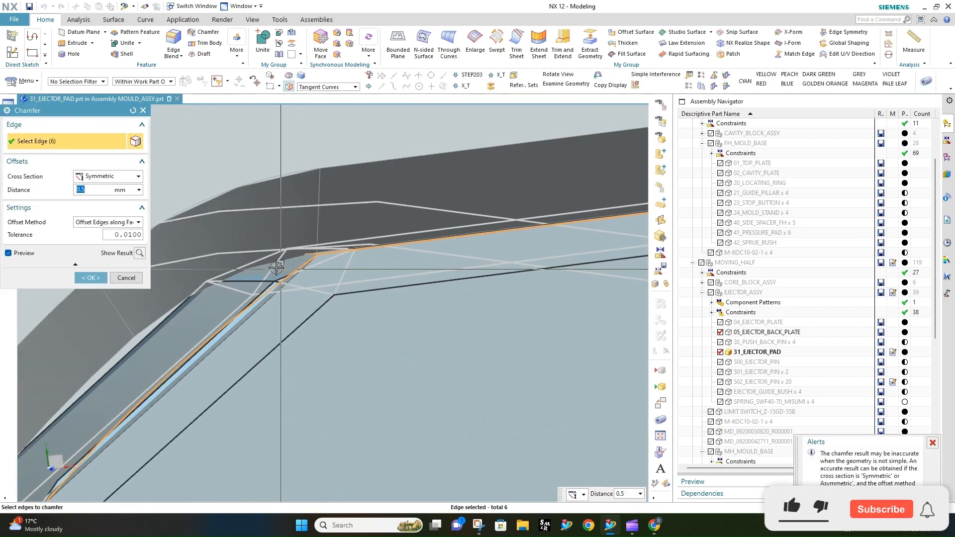
scroll(273, 272, down, 6)
middle_drag(489, 241, 367, 271)
scroll(348, 284, up, 5)
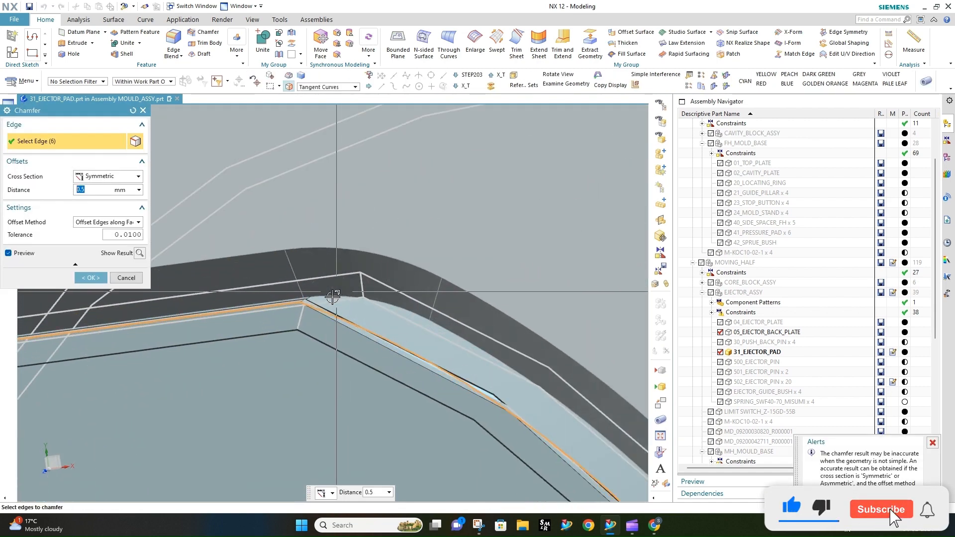
scroll(332, 297, up, 1)
click(302, 300)
click(84, 278)
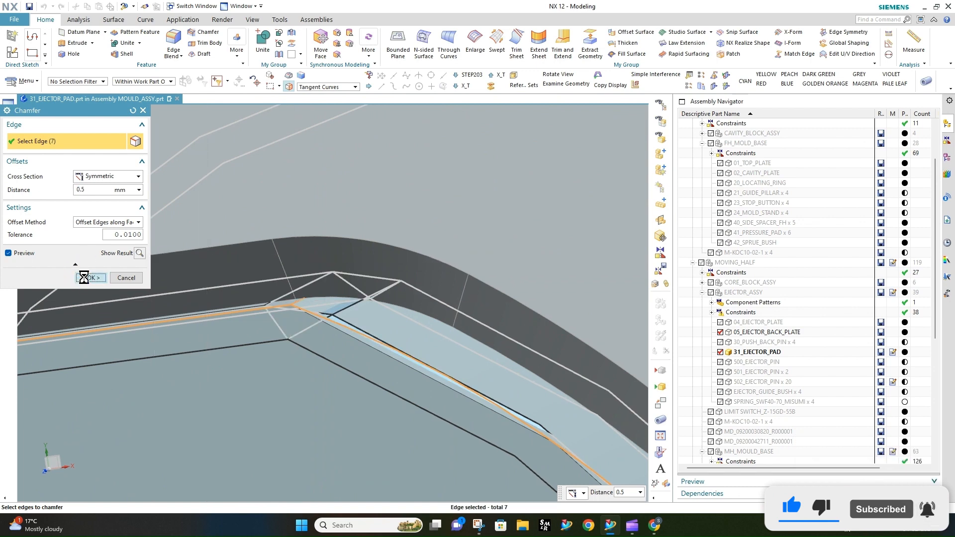
Make MOULD_ASSY the work part again and inspect the chamfered pad corner inside the back plate pocket
scroll(793, 177, up, 2)
click(741, 134)
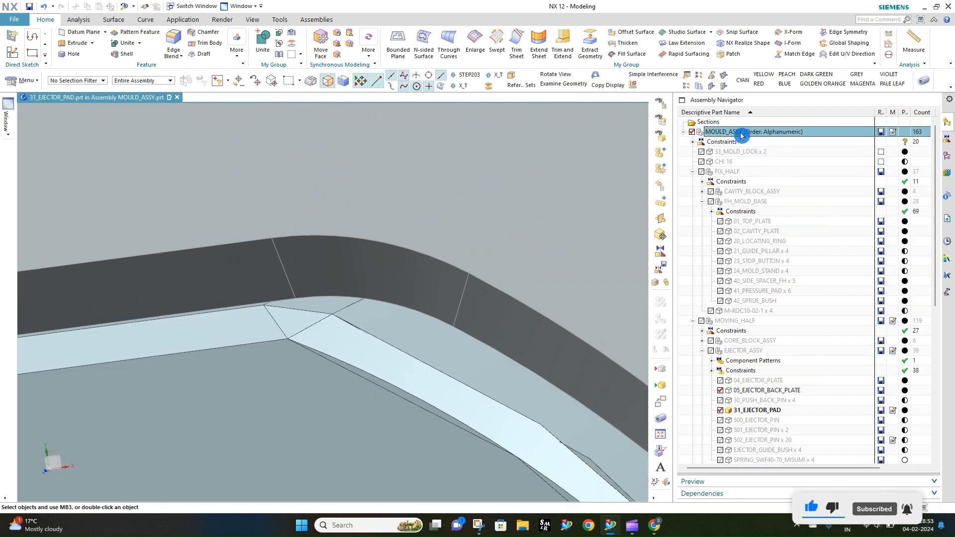
double_click(742, 133)
middle_drag(428, 267, 431, 261)
scroll(436, 256, down, 3)
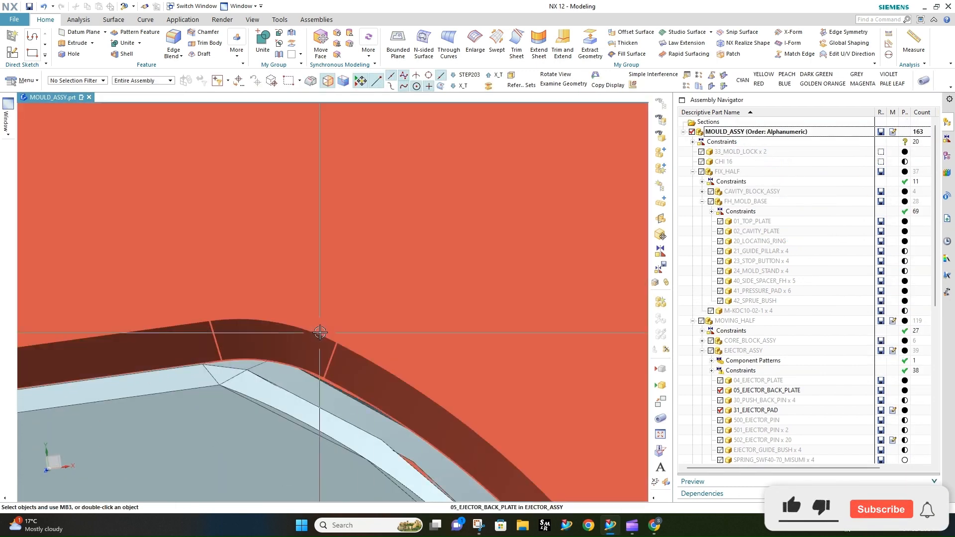
middle_drag(320, 332, 329, 324)
scroll(489, 252, down, 2)
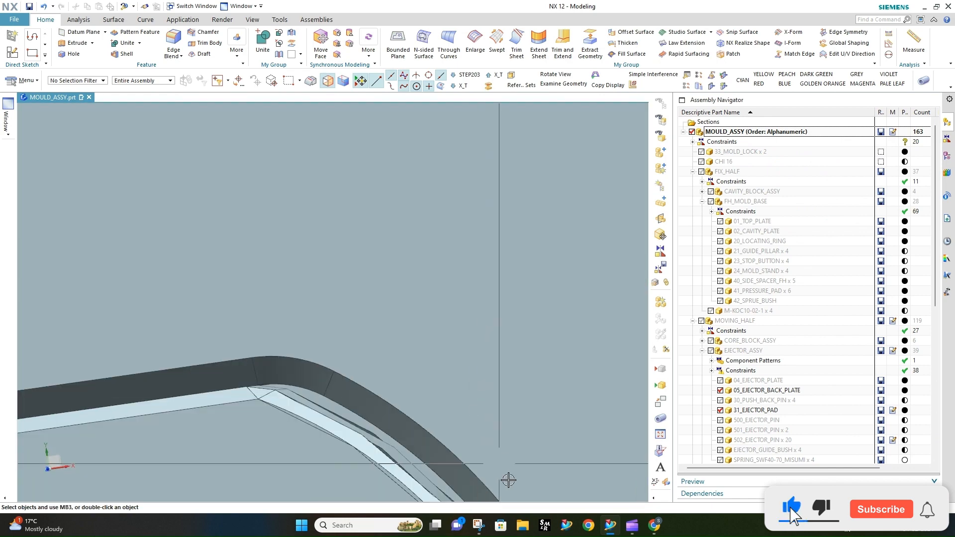
Switch to the Snipping Tool and highlight in green the five interference pairs from CHI 16 (651) down to SHOULDER_BOLT_MSBL16 (104)
click(477, 527)
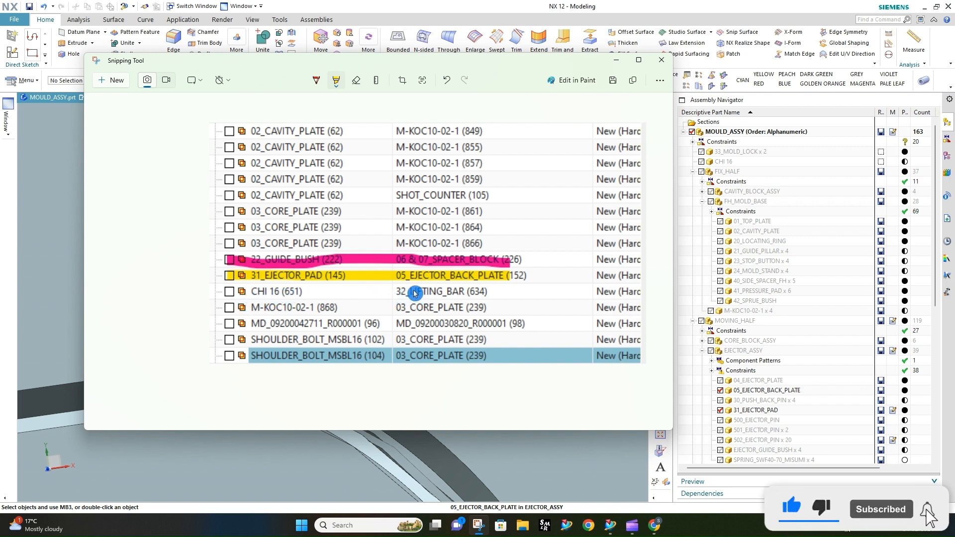
click(337, 82)
click(254, 294)
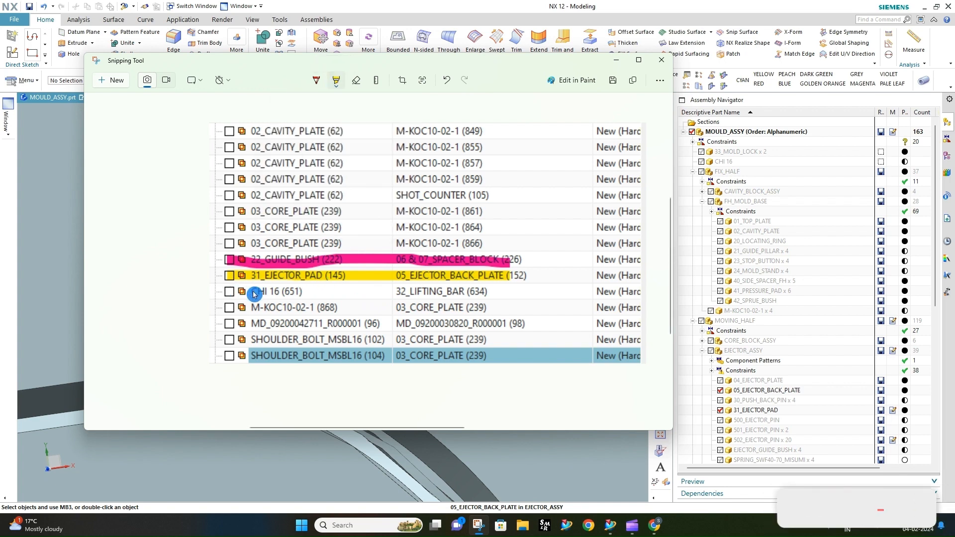
click(336, 83)
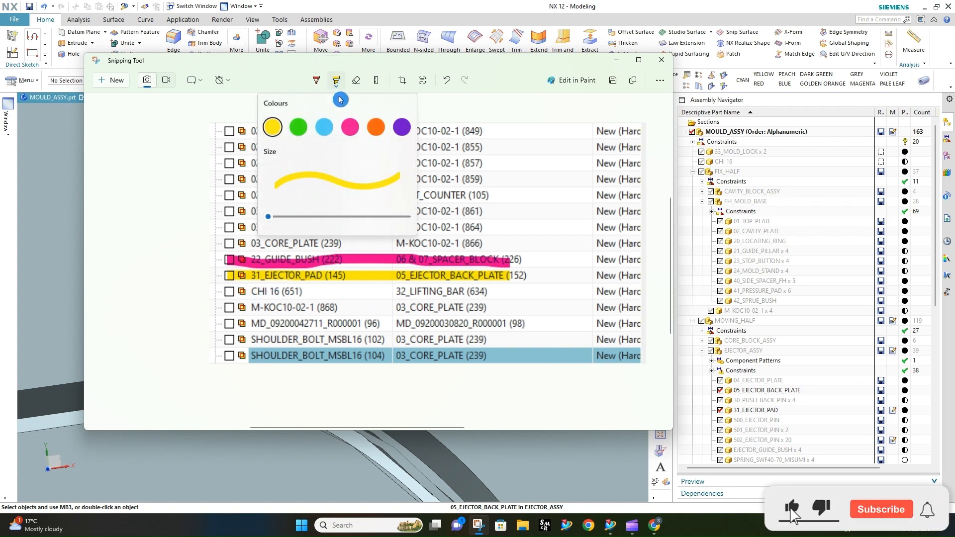
click(306, 122)
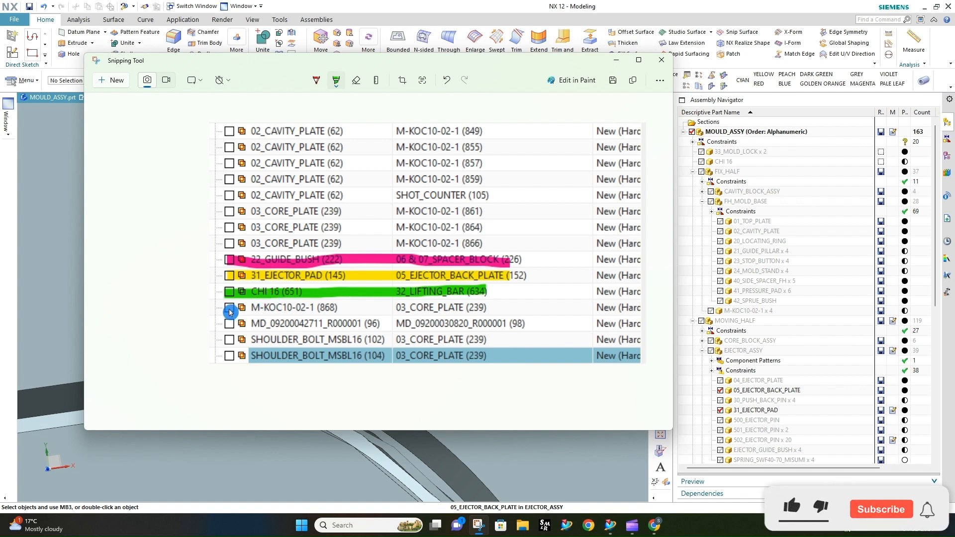
drag(259, 312, 440, 323)
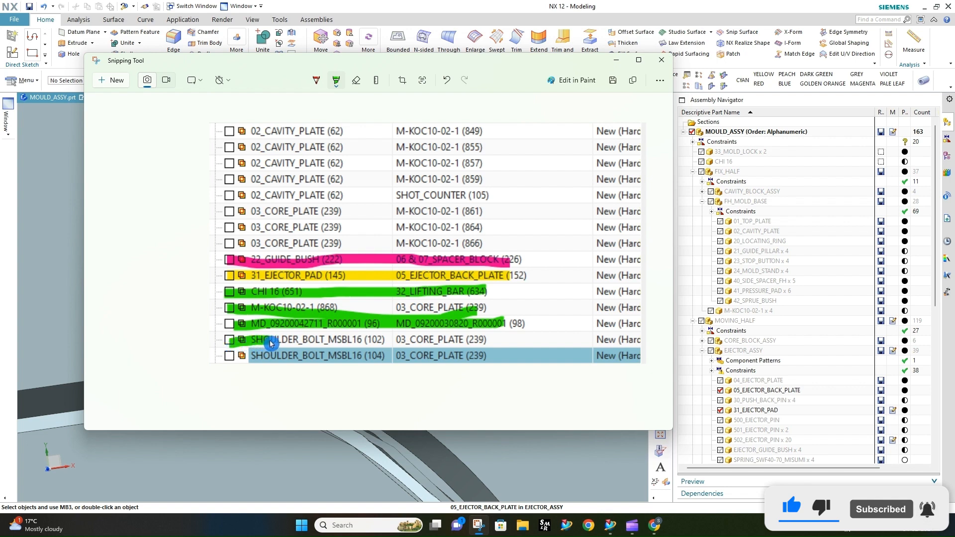
drag(284, 339, 469, 347)
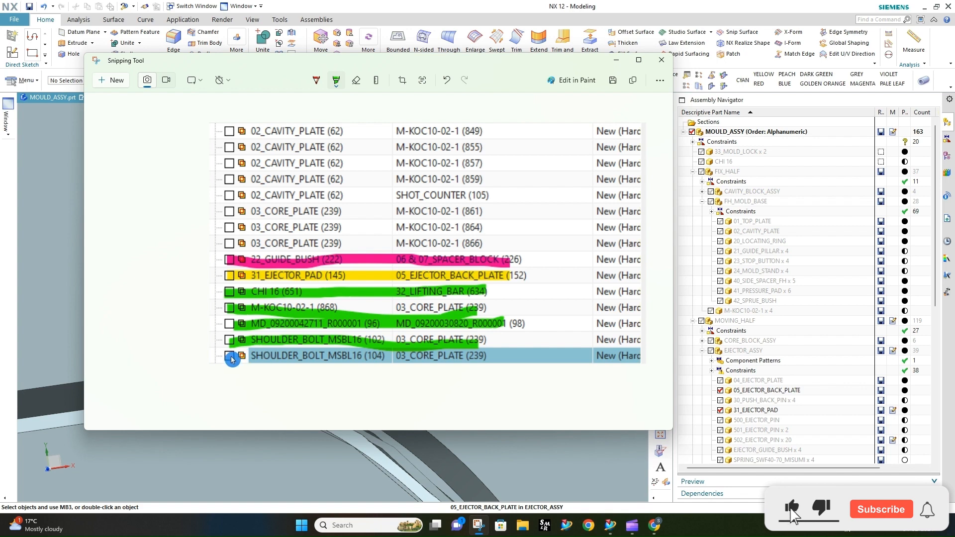
drag(445, 356, 470, 355)
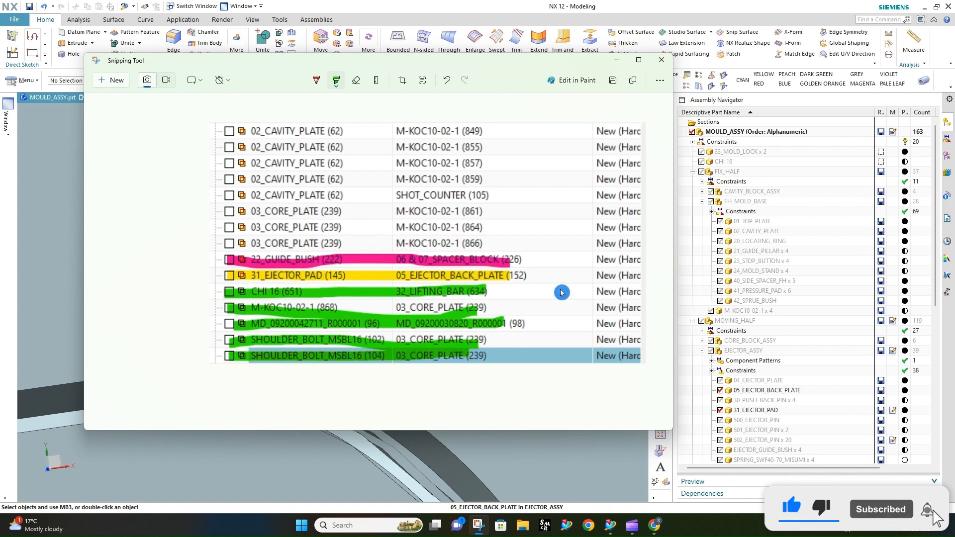
Switch back to NX, hide 05_EJECTOR_BACK_PLATE and 31_EJECTOR_PAD, and show 03_CORE_PLATE of the moving half's mould base
click(743, 20)
scroll(419, 247, down, 5)
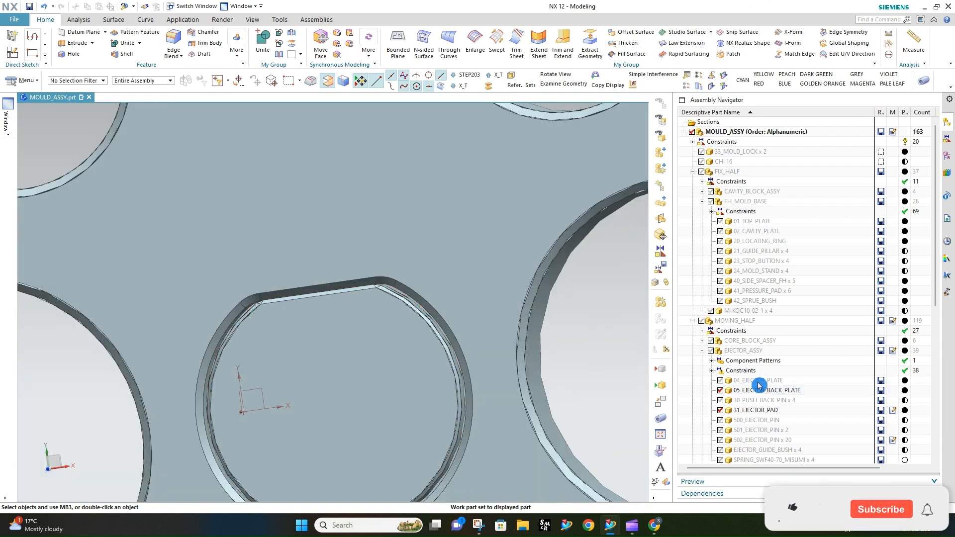
click(720, 391)
click(721, 411)
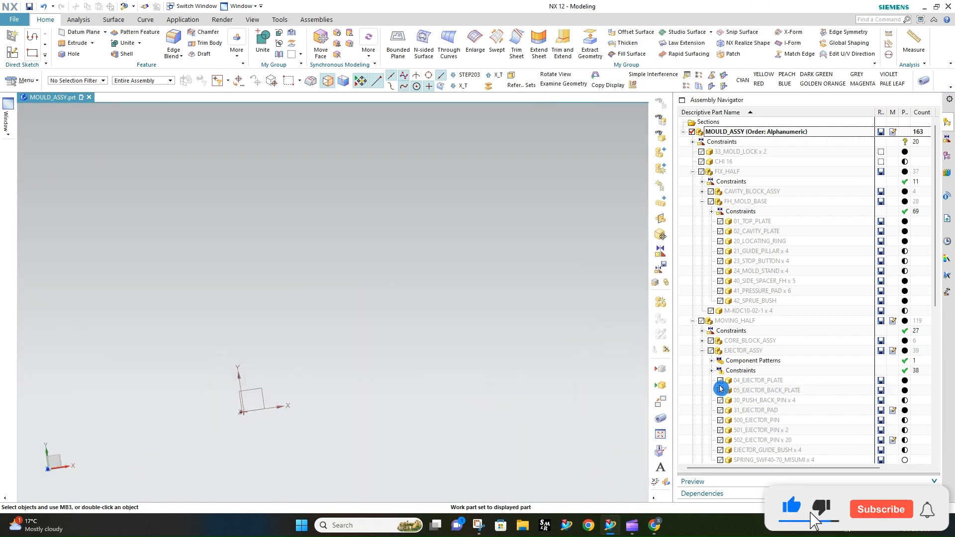
scroll(728, 378, down, 9)
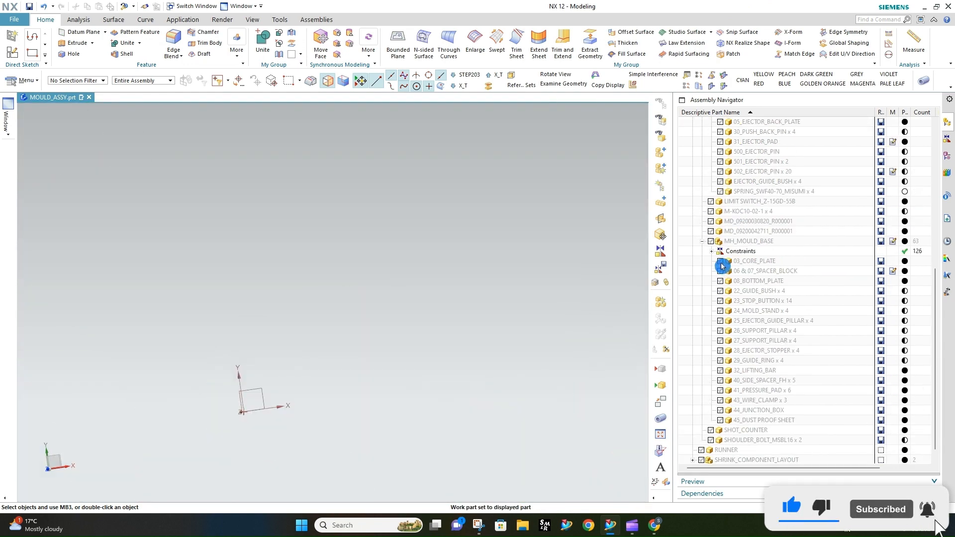
click(721, 261)
Measure the diameter of the dashed thread circle around a hole in the core plate's large flat face
scroll(329, 294, down, 6)
middle_drag(352, 307, 294, 350)
scroll(294, 351, down, 2)
scroll(82, 349, up, 11)
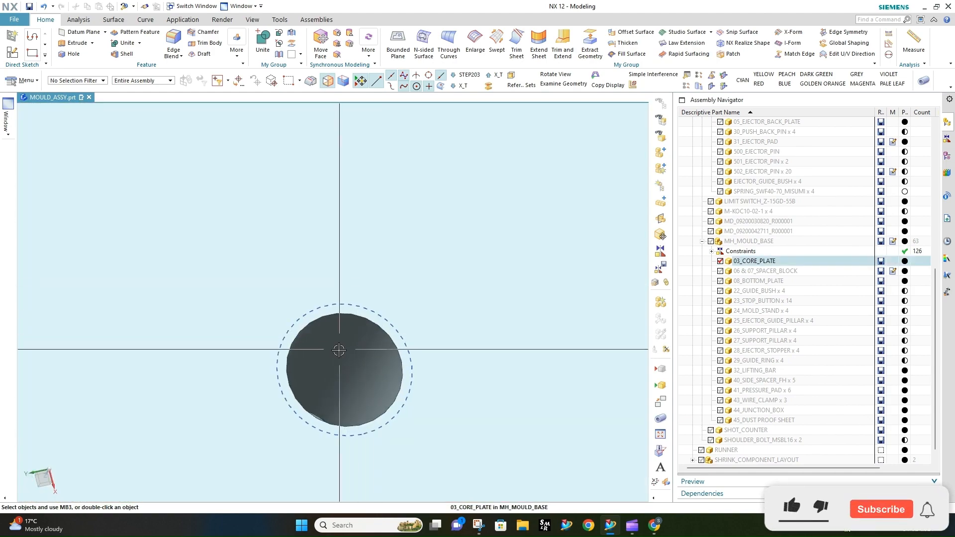
scroll(339, 351, up, 1)
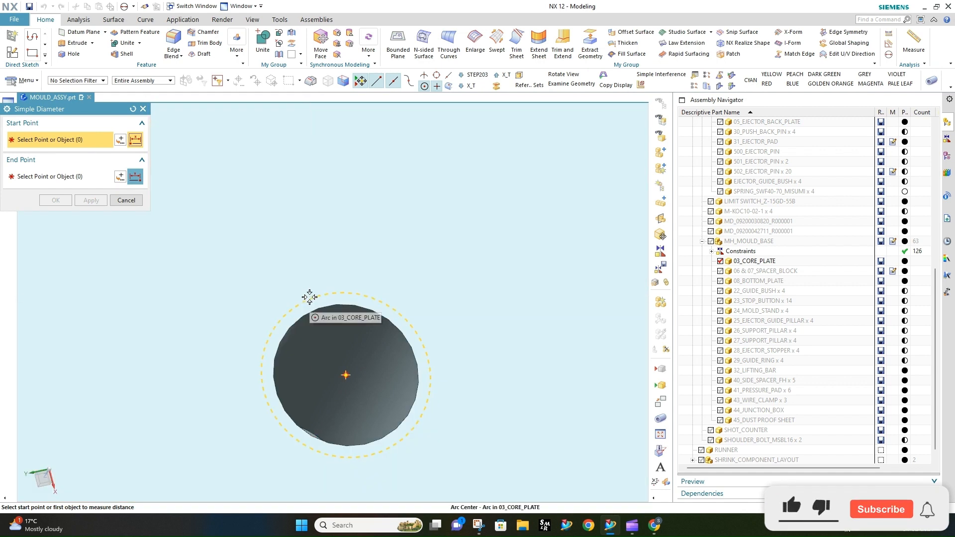
click(144, 110)
click(888, 33)
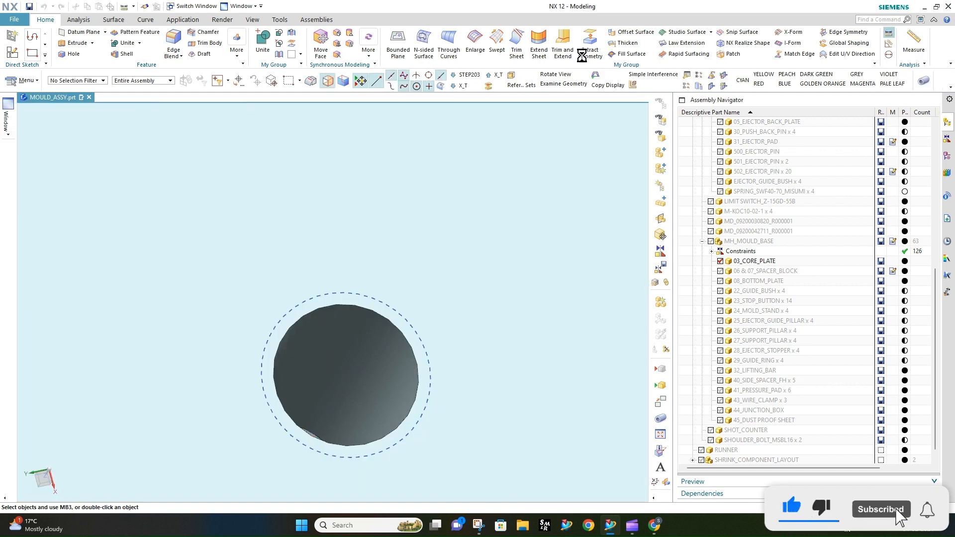
click(72, 127)
click(43, 189)
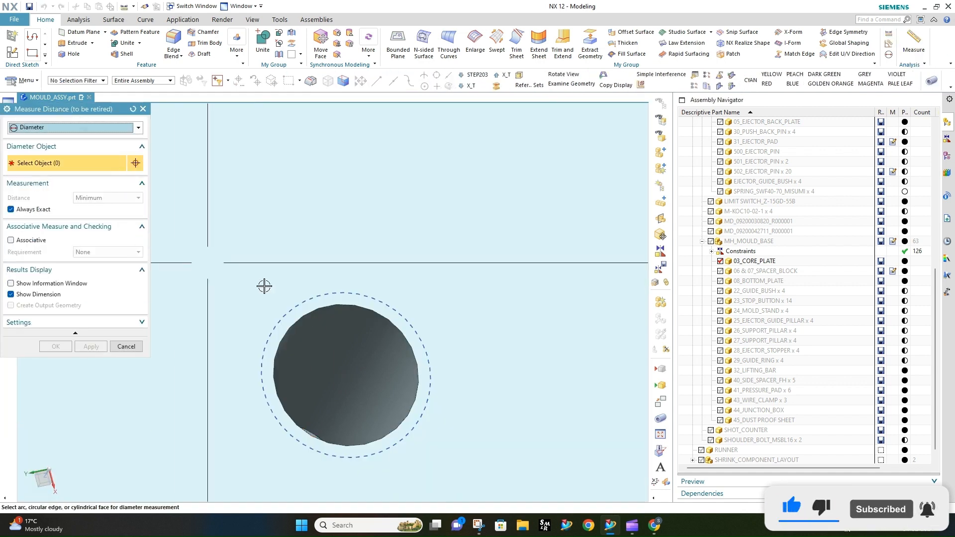
click(299, 302)
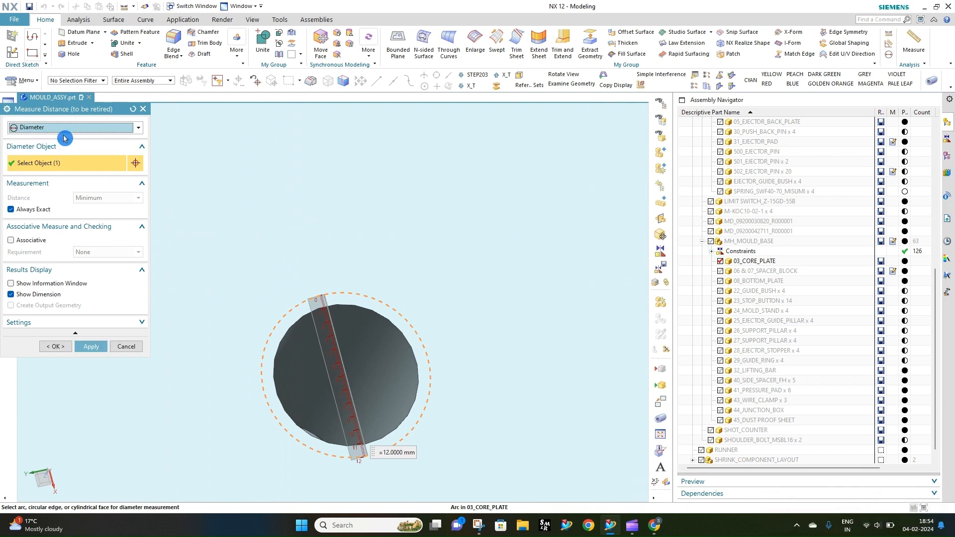
key(Escape)
Restrict selection to faces and try to make the core plate's large flat face around the hole fully translucent
click(86, 81)
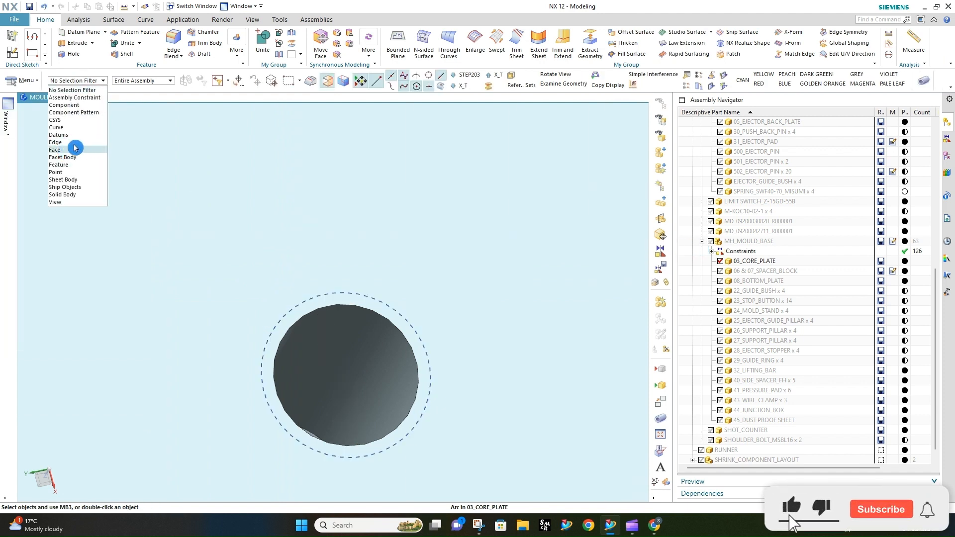
click(64, 149)
click(268, 252)
key(ctrl+j)
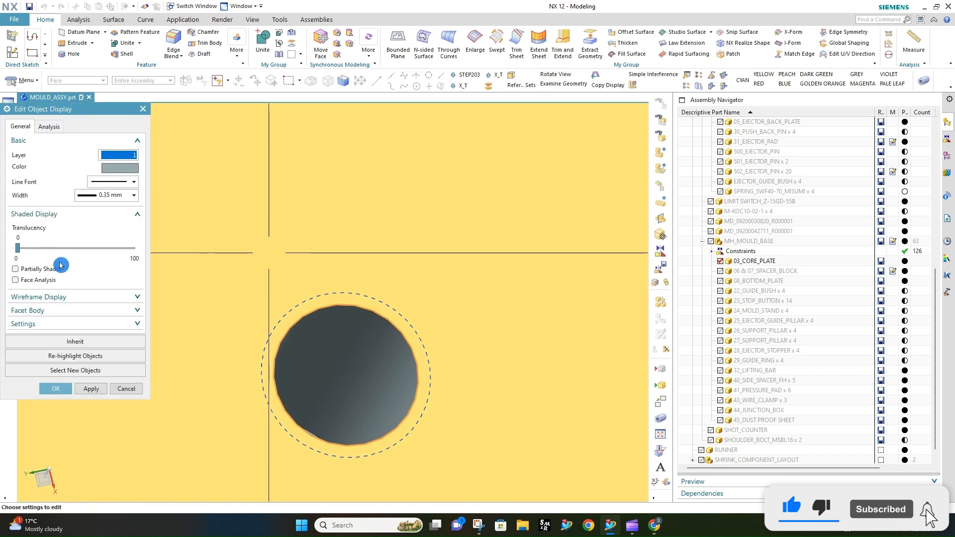
drag(21, 249, 248, 266)
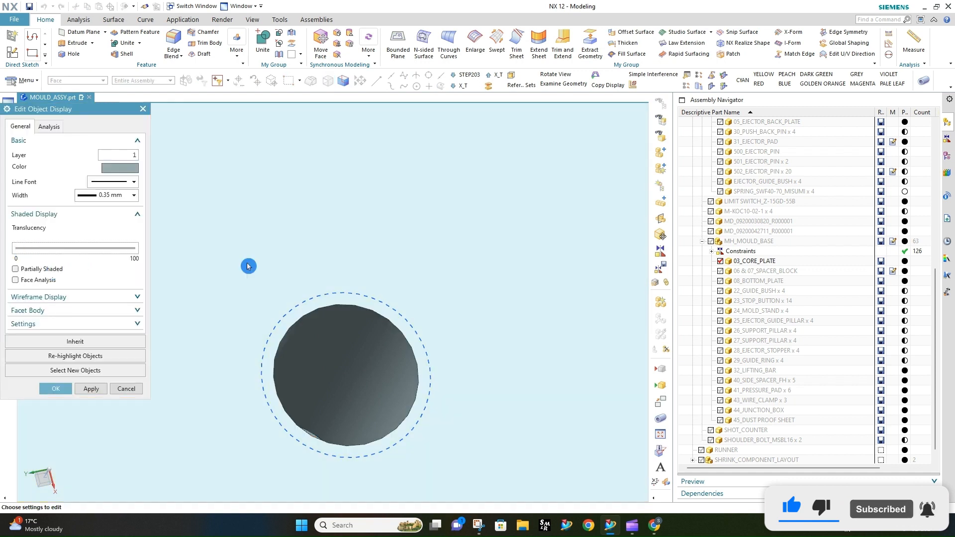
middle_click(360, 257)
Review the Specific Translucency setting in 03_CORE_PLATE's component properties and set the large flat face around the hole to full translucency
click(747, 261)
right_click(793, 261)
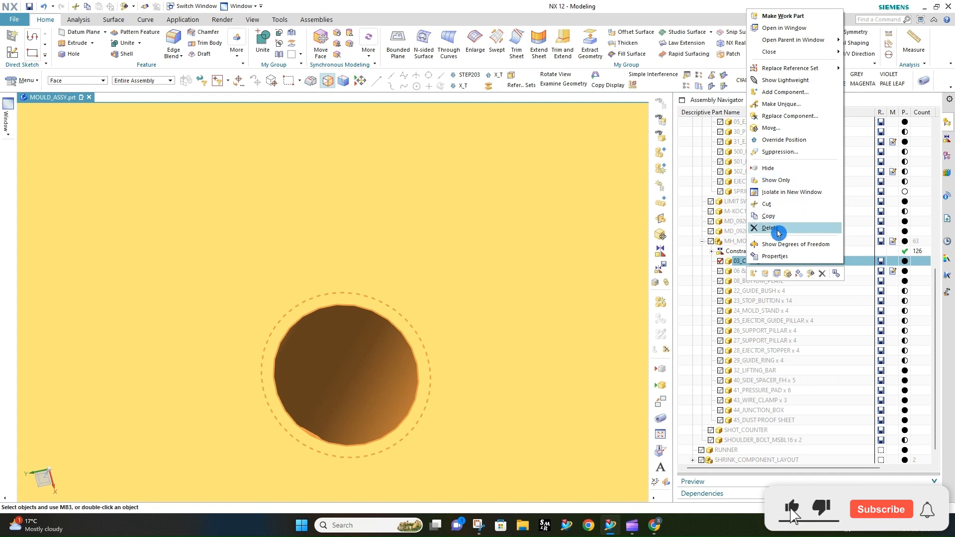
click(786, 256)
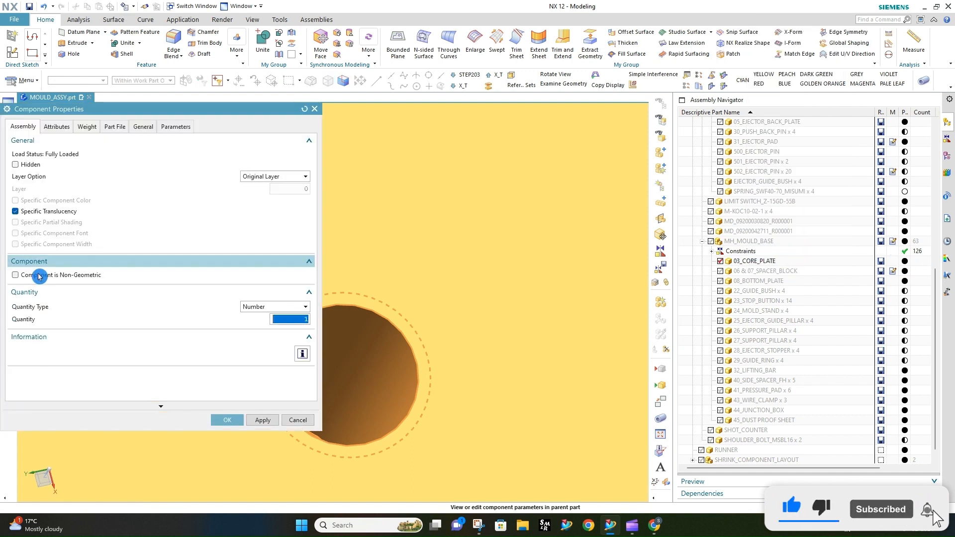
click(223, 419)
click(410, 258)
key(ctrl+j)
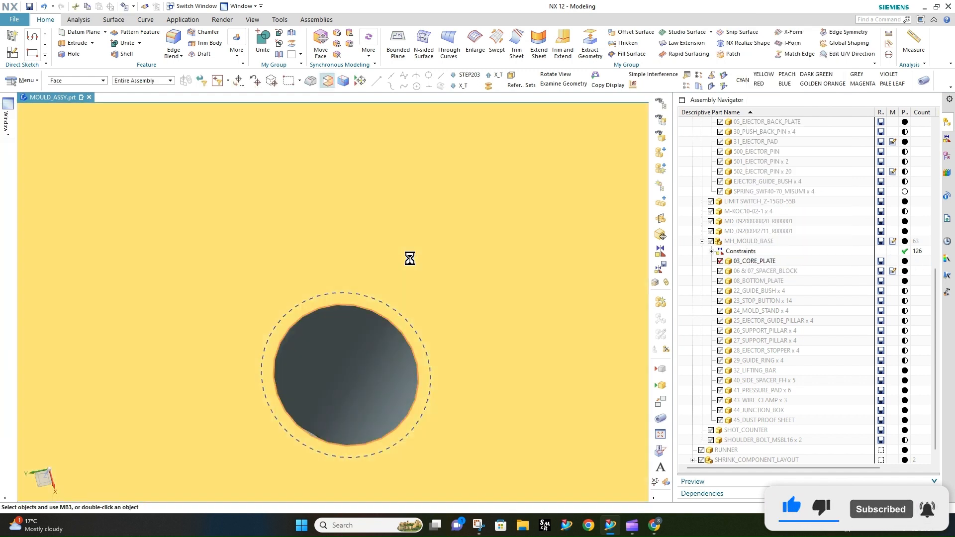
drag(16, 250, 471, 273)
middle_click(448, 270)
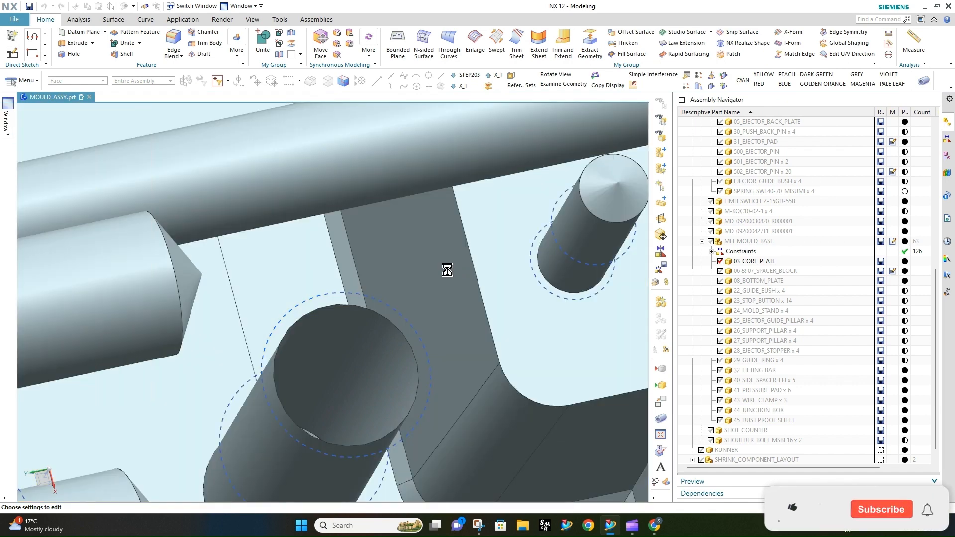
Show SHOULDER_BOLT_MSBL16 and inspect both bolts' thread engagement in their core plate holes through the translucent face
scroll(364, 288, down, 5)
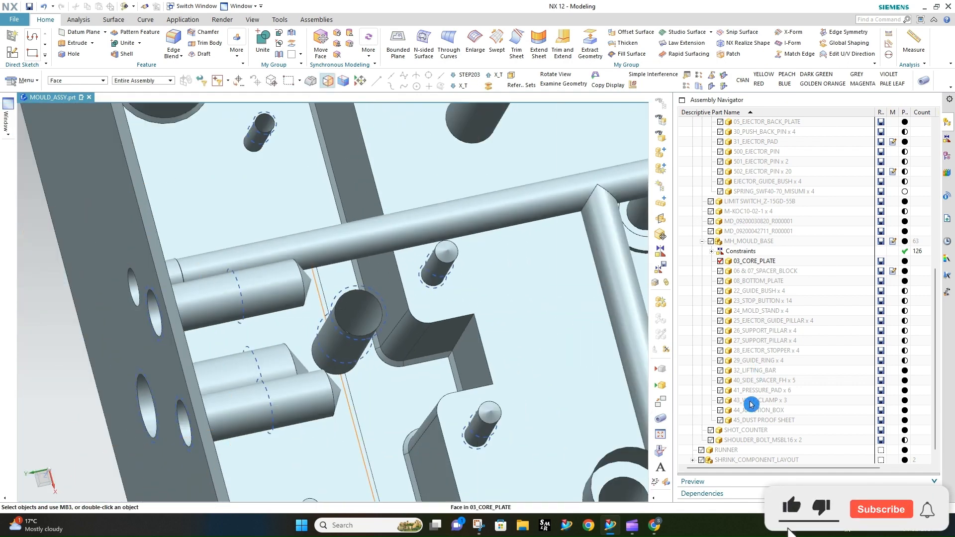
click(711, 440)
middle_drag(328, 368, 334, 276)
scroll(333, 275, up, 4)
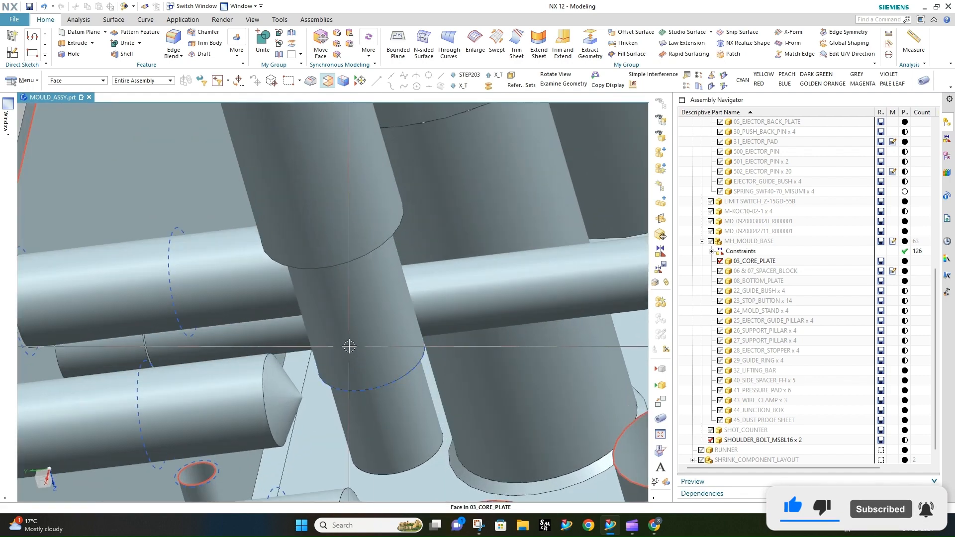
scroll(364, 308, down, 8)
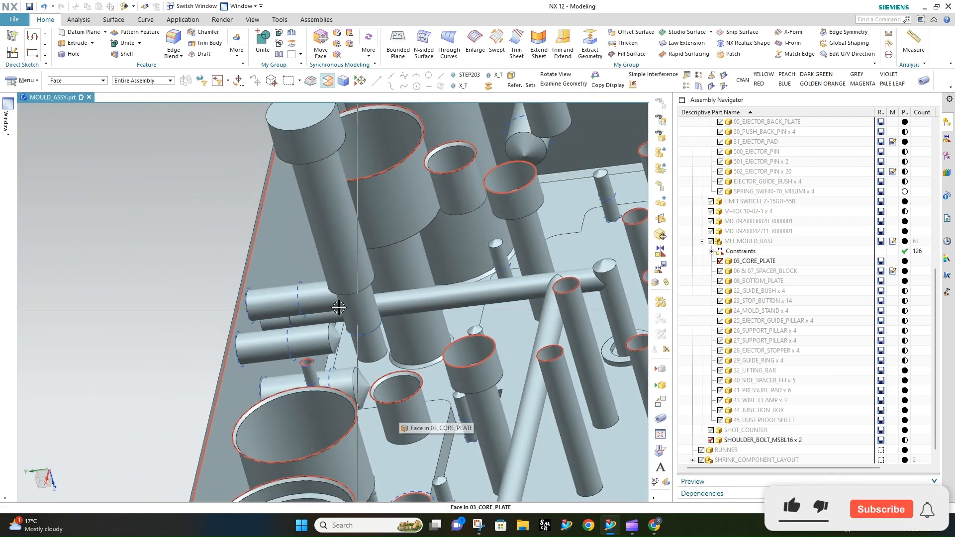
middle_drag(261, 318, 540, 284)
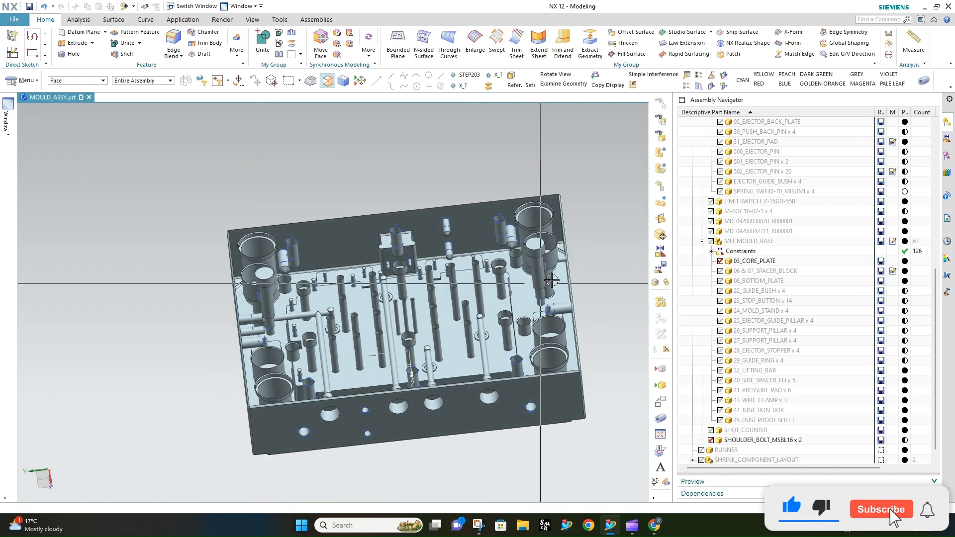
Switch to the Snipping Tool, review the colour-marked interference list and close it
click(476, 529)
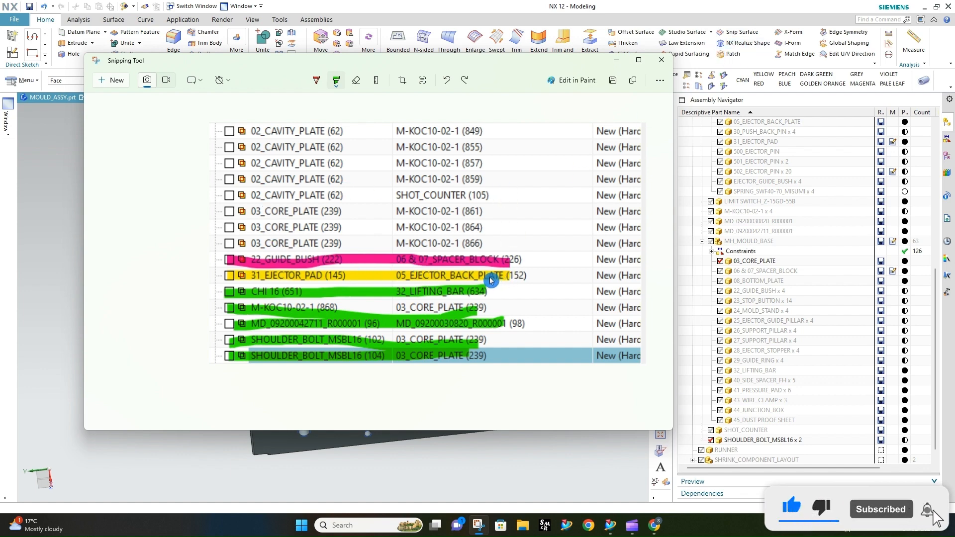
click(661, 60)
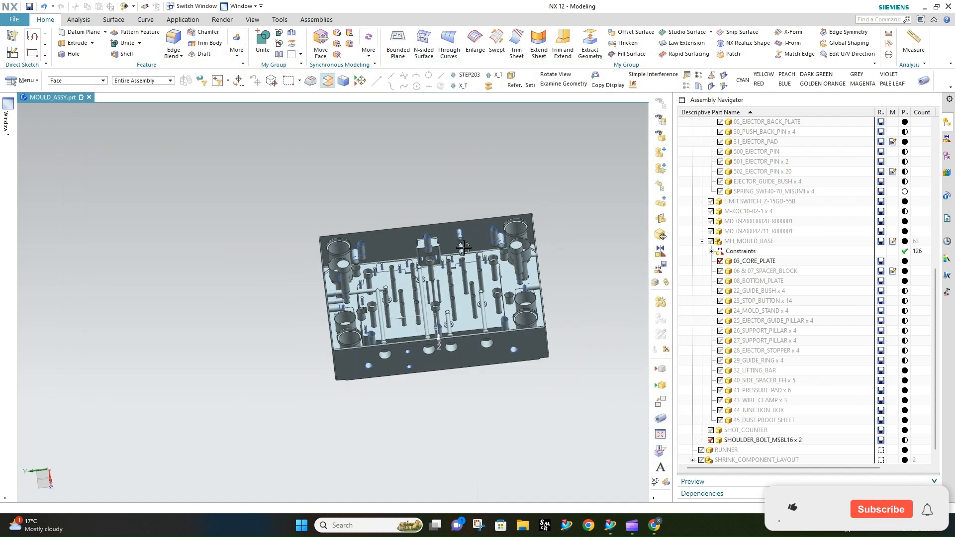
Show the whole MH_MOULD_BASE subassembly and inspect it from the bottom plate and the parting side
scroll(464, 247, up, 2)
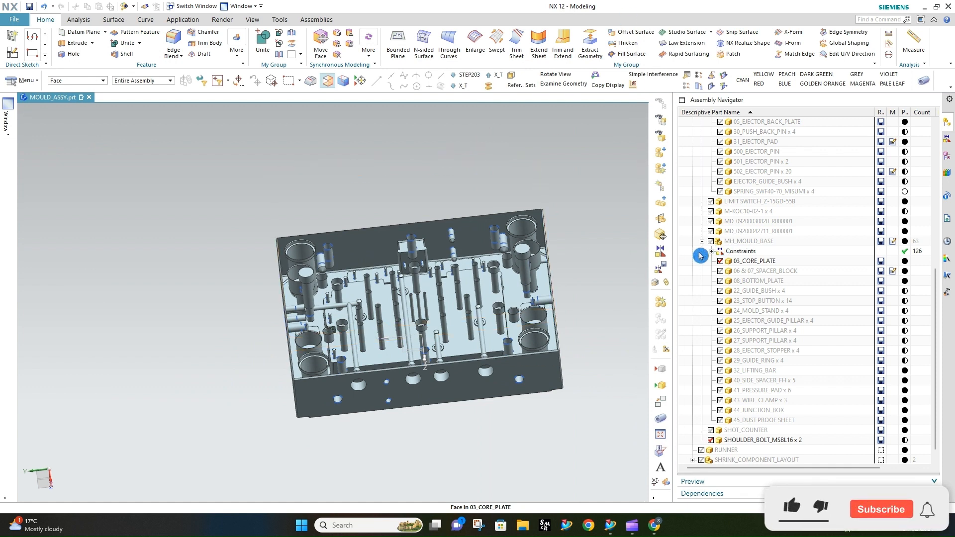
click(712, 242)
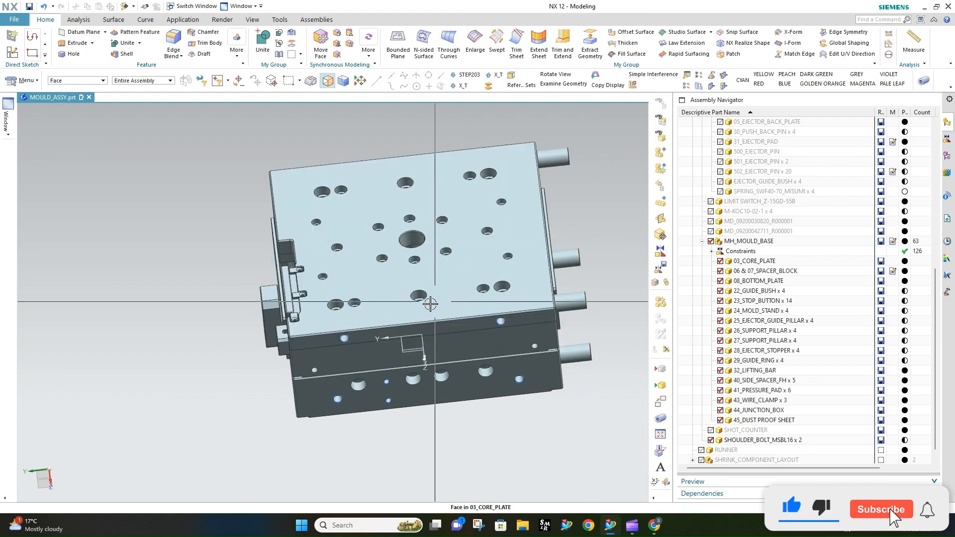
middle_drag(436, 303, 447, 356)
middle_drag(441, 307, 540, 328)
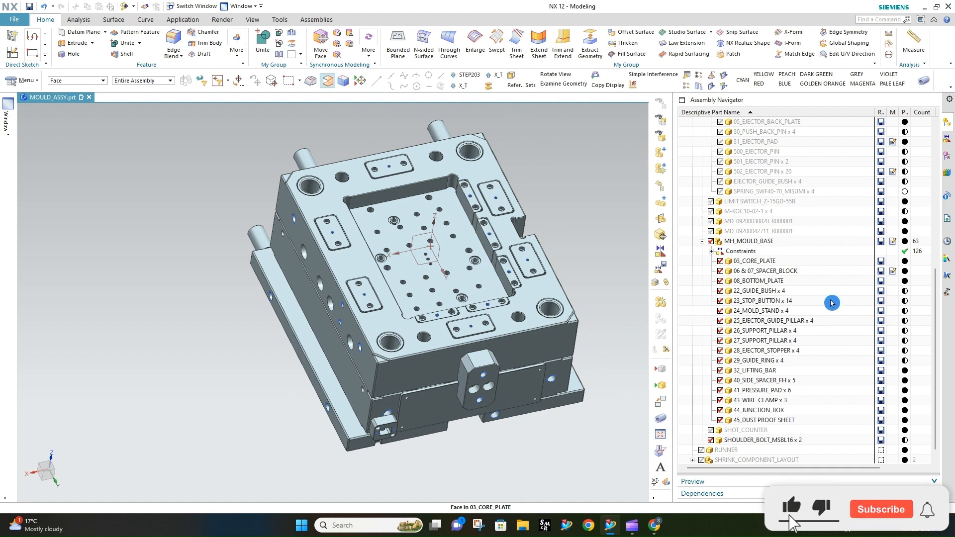
Show the complete MOVING_HALF and FIX_HALF subassemblies and inspect the closed mould from the fixed side
scroll(770, 303, up, 6)
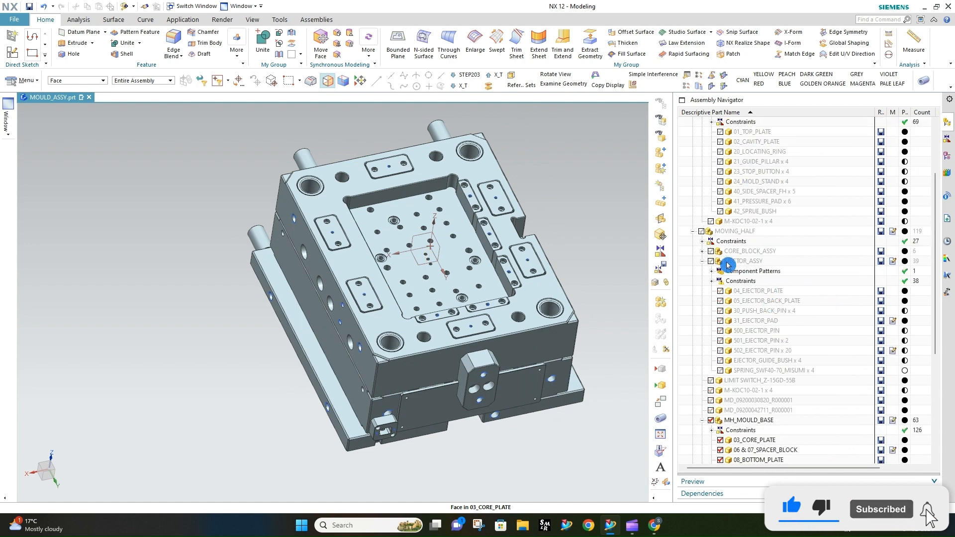
click(692, 232)
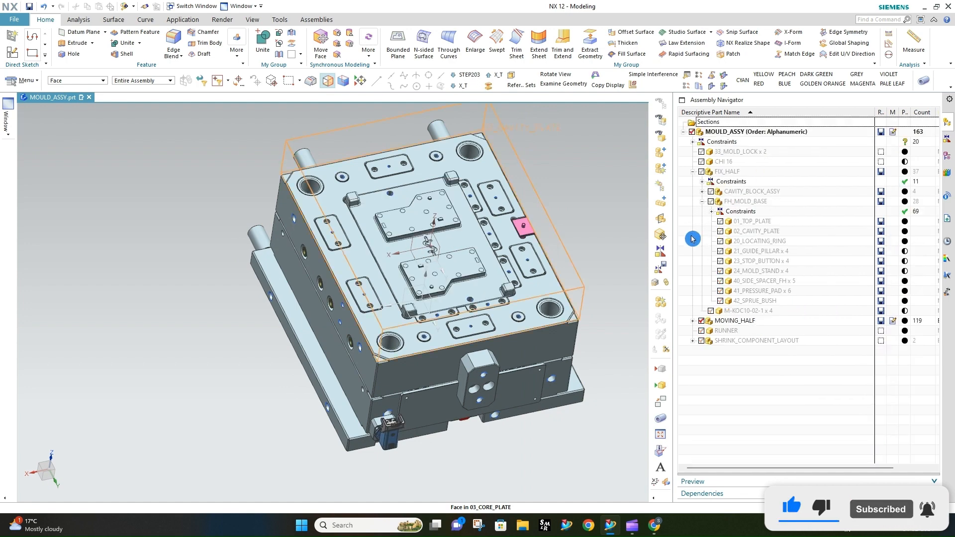
click(701, 171)
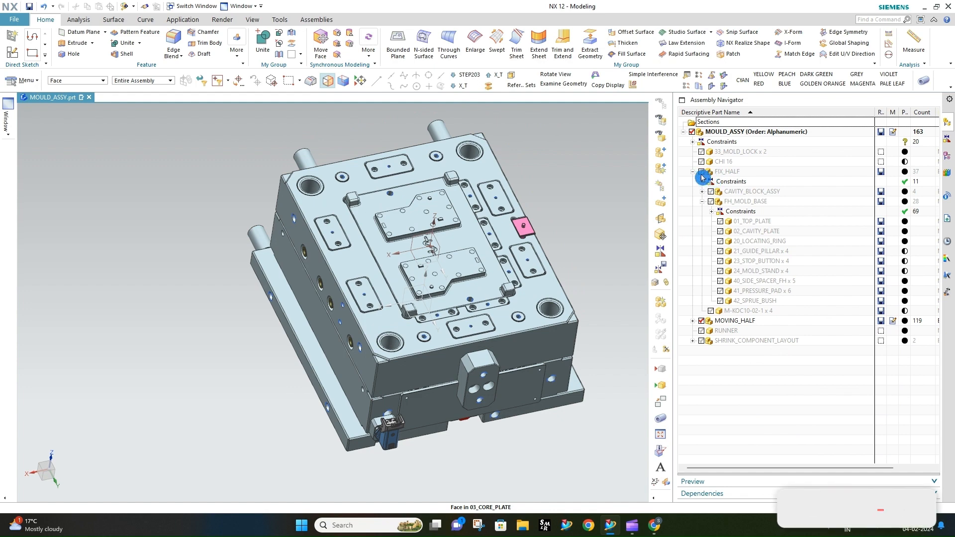
middle_drag(478, 279, 512, 336)
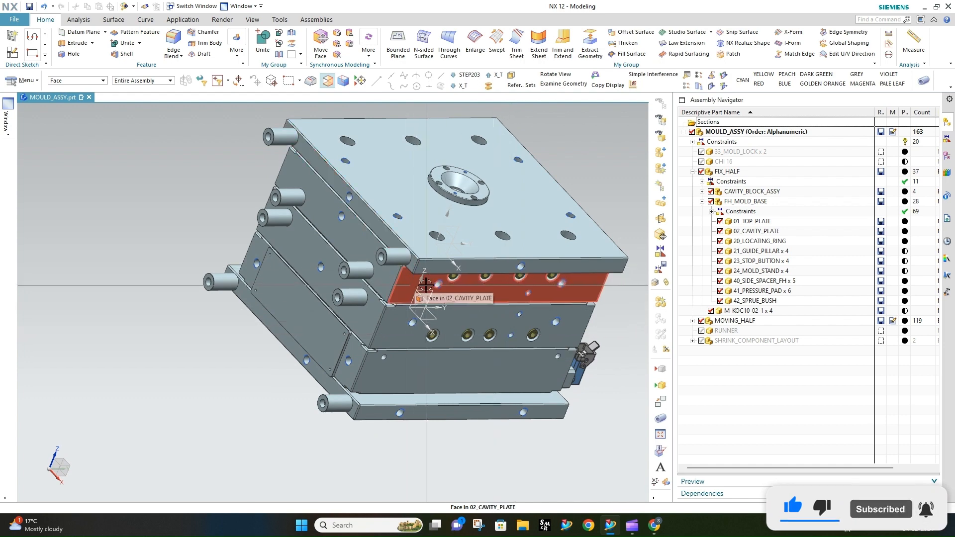
scroll(424, 278, down, 3)
scroll(434, 256, up, 3)
middle_drag(438, 269, 403, 260)
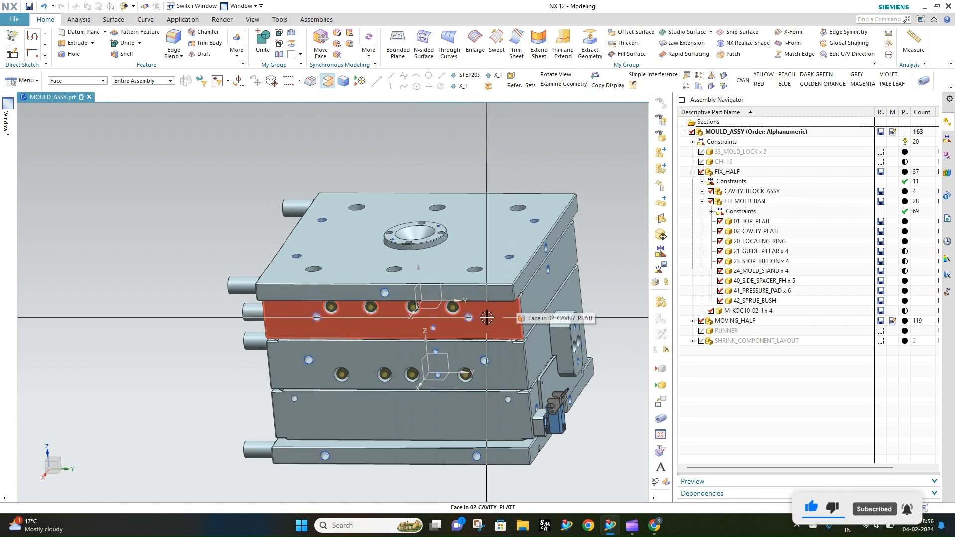
middle_drag(518, 310, 496, 319)
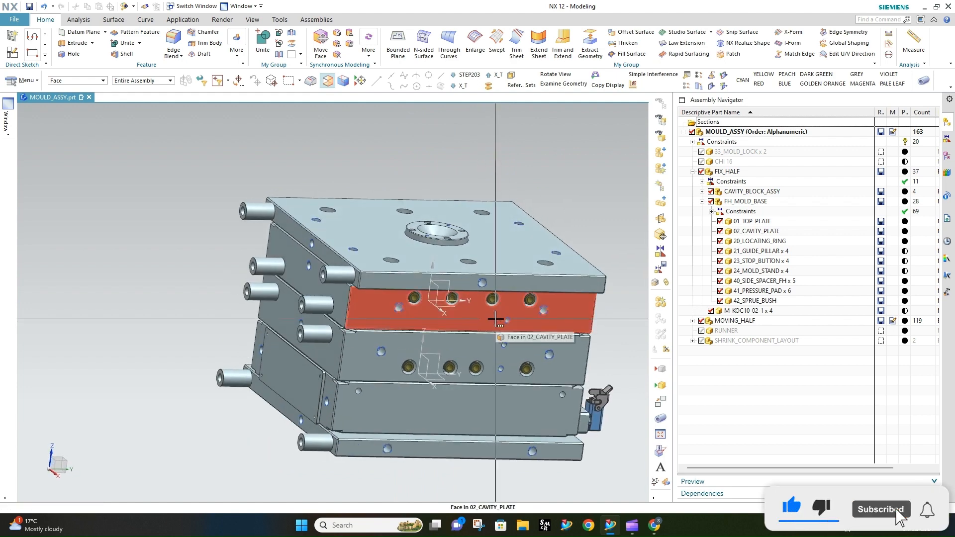
Hide the FIX_HALF subassembly and inspect the small core insert protruding from the core block's raised face up close
click(702, 173)
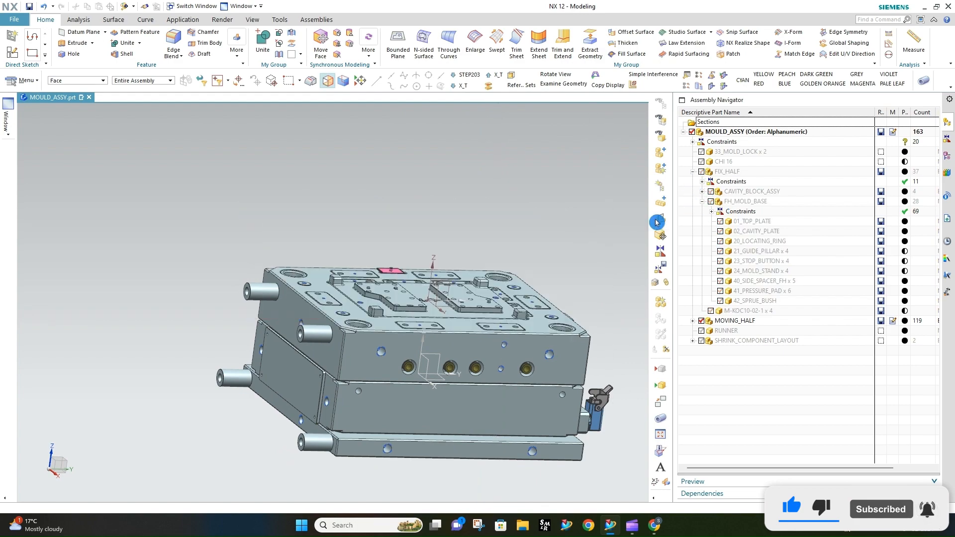
scroll(271, 211, down, 8)
scroll(271, 211, up, 5)
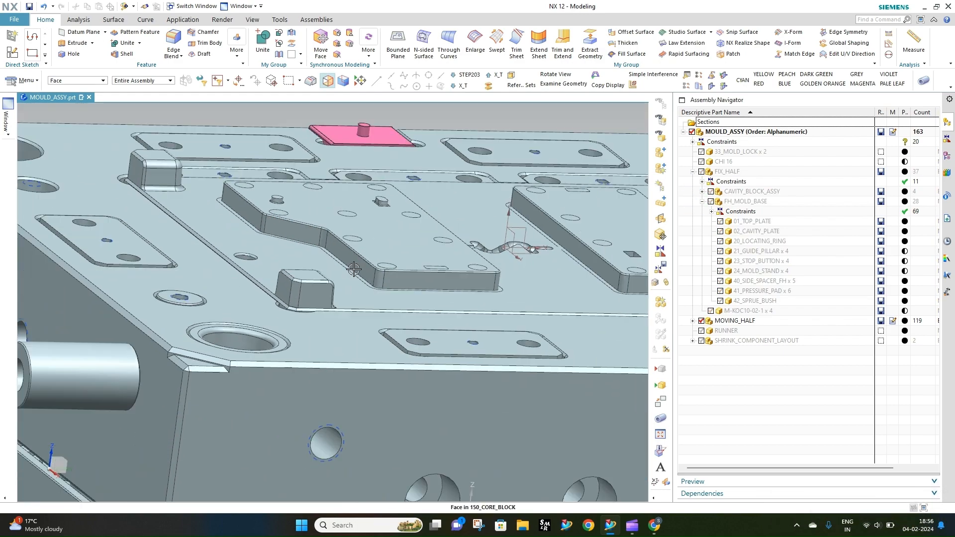
scroll(380, 185, down, 8)
scroll(381, 184, down, 4)
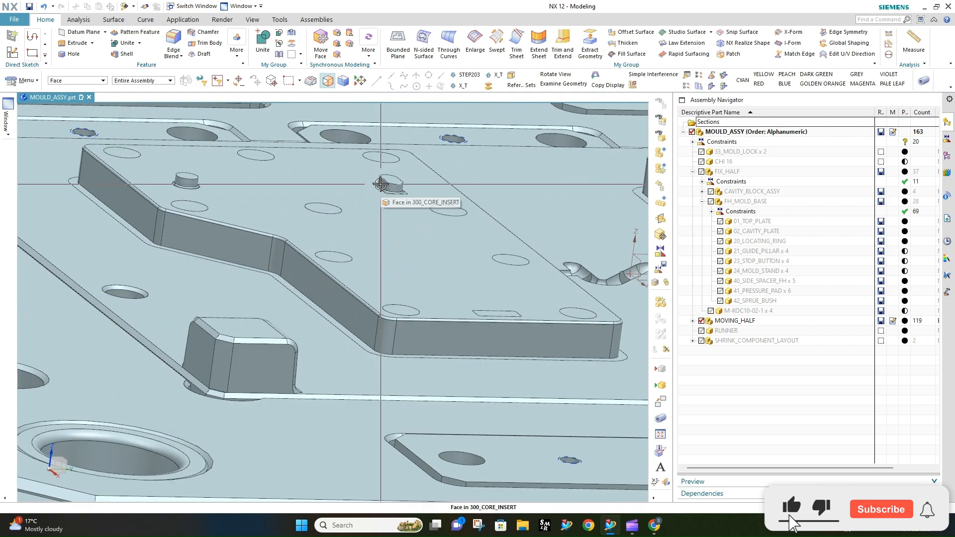
scroll(383, 184, up, 6)
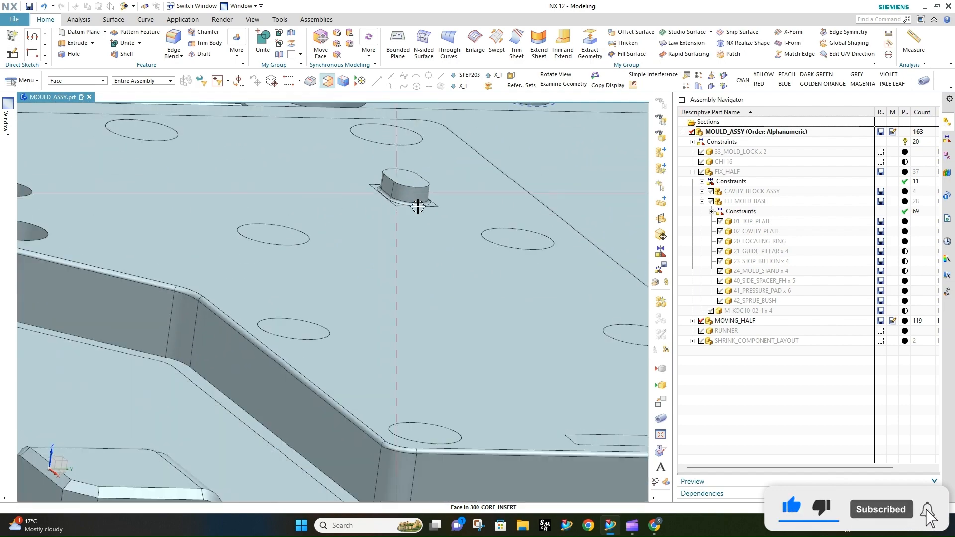
middle_drag(429, 213, 423, 254)
scroll(415, 249, up, 5)
scroll(423, 254, up, 3)
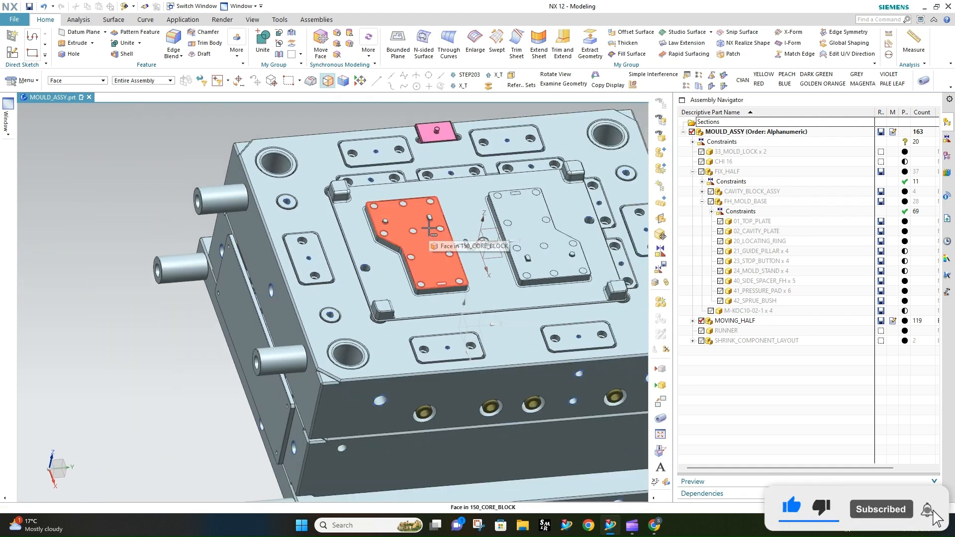
Examine the exposed moving half from several angles, covering the core block, pressure pads, parting face and plate sides
scroll(429, 229, up, 5)
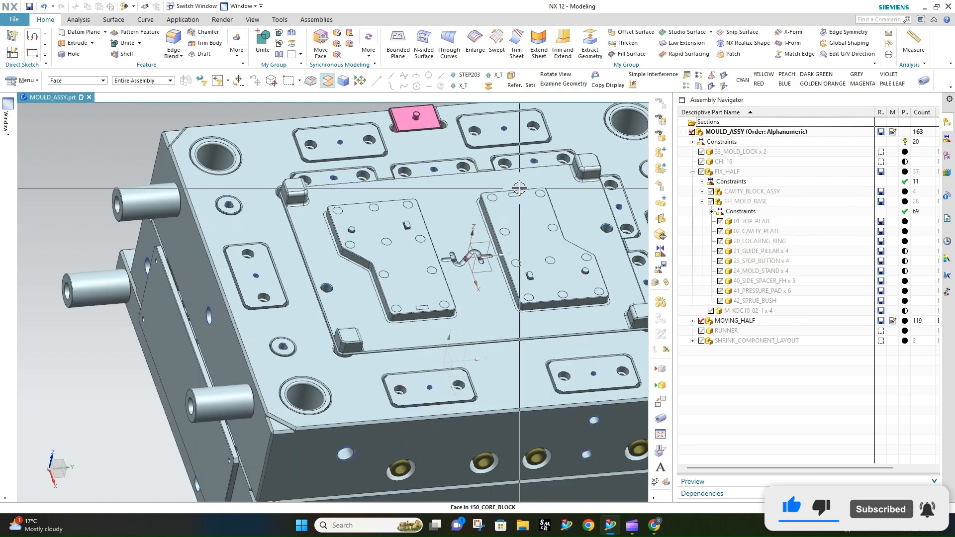
scroll(528, 230, down, 3)
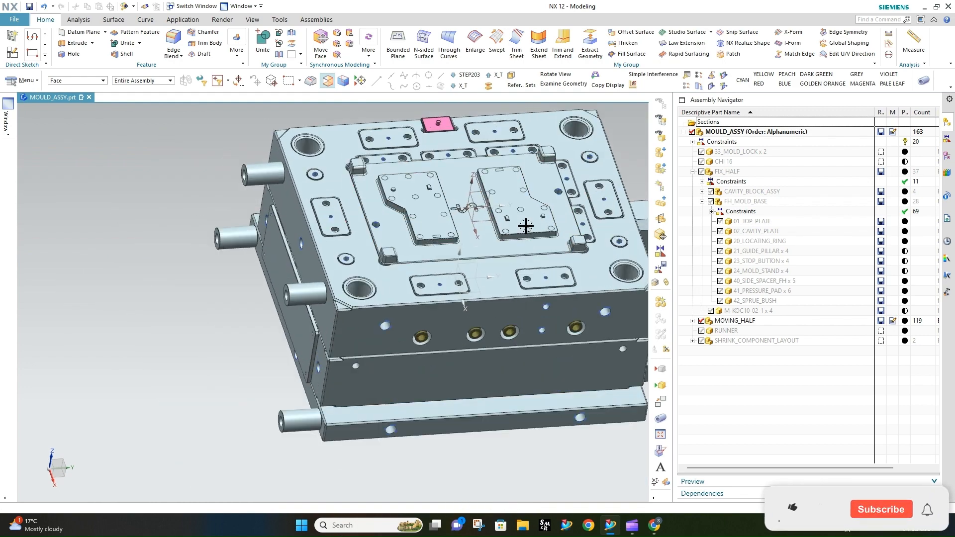
scroll(490, 227, up, 2)
middle_drag(489, 227, 447, 245)
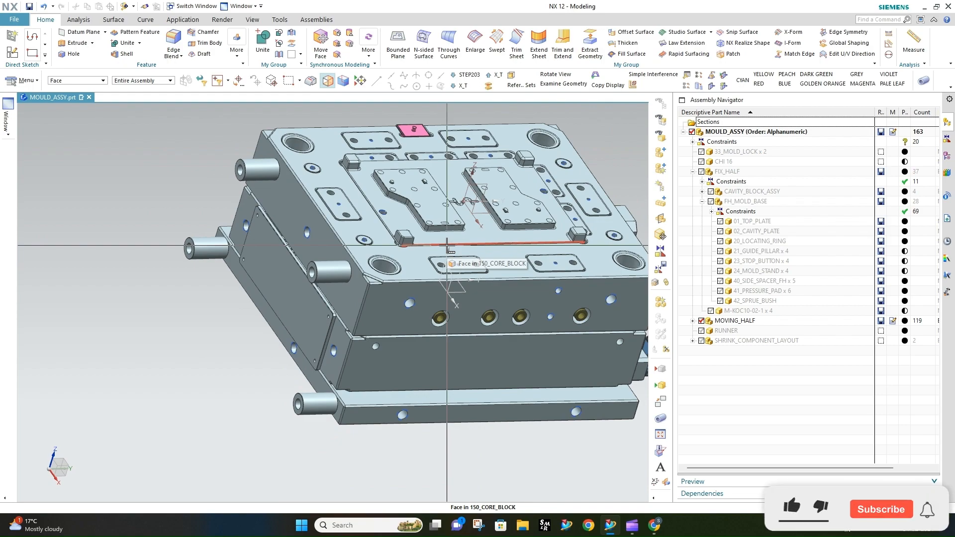
scroll(409, 252, up, 4)
scroll(422, 196, down, 3)
scroll(438, 289, down, 1)
middle_drag(438, 289, 430, 269)
middle_drag(404, 234, 409, 206)
scroll(415, 249, down, 3)
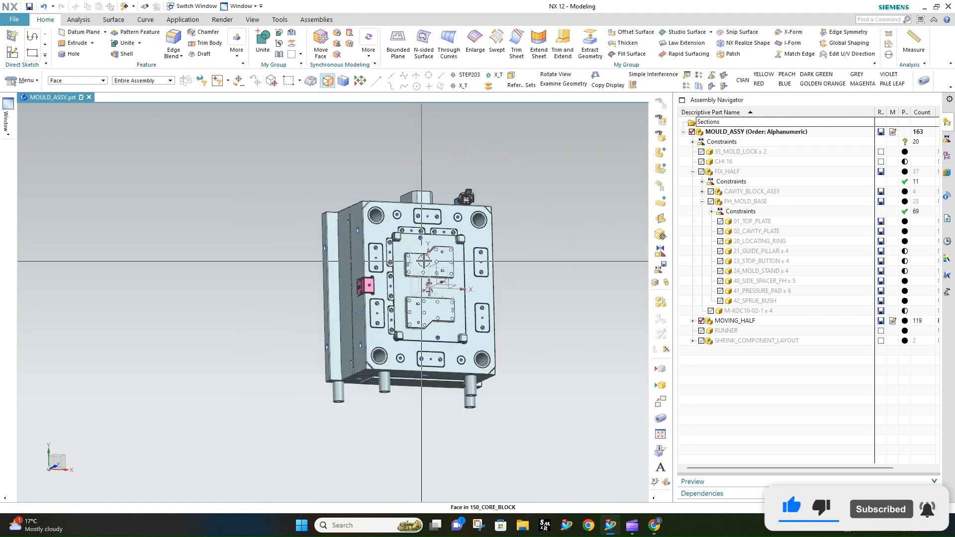
middle_drag(437, 238, 444, 243)
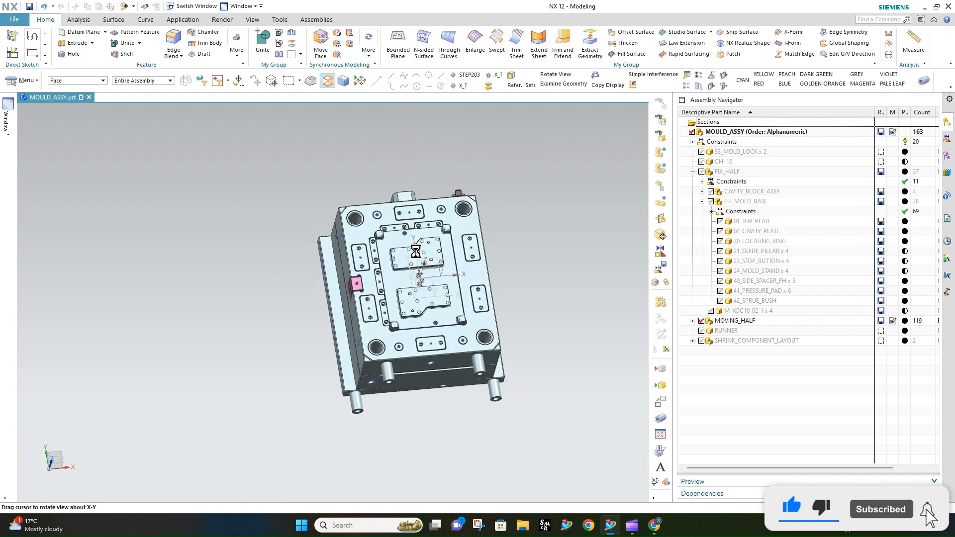
scroll(416, 252, up, 3)
mouse_move(416, 252)
middle_down()
mouse_move(426, 286)
mouse_move(391, 259)
mouse_move(433, 283)
mouse_move(423, 241)
mouse_move(429, 249)
middle_up()
scroll(428, 249, down, 3)
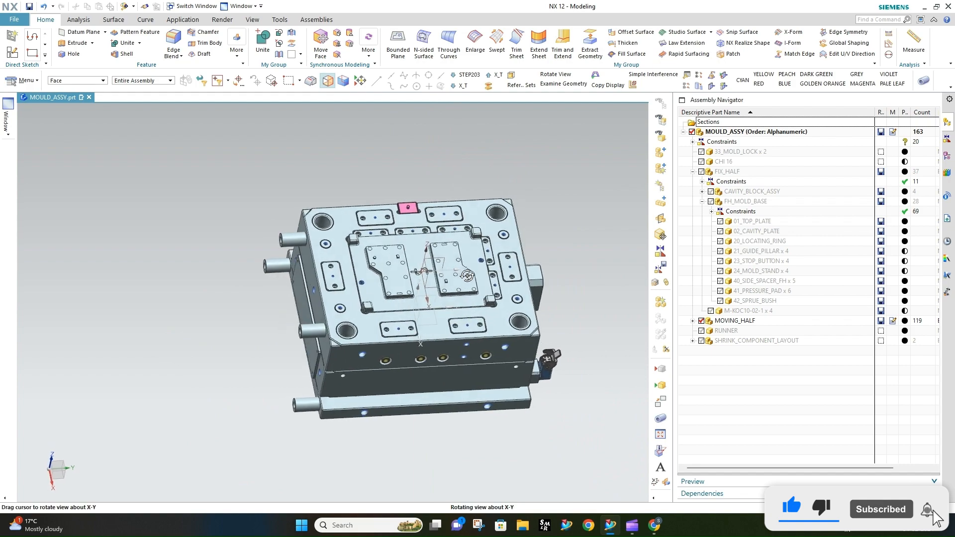
middle_drag(432, 279, 484, 279)
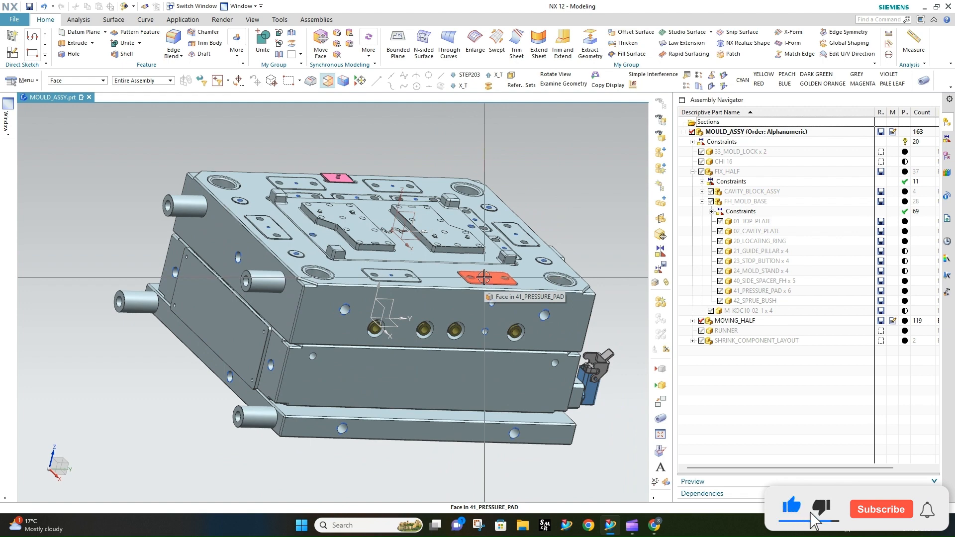